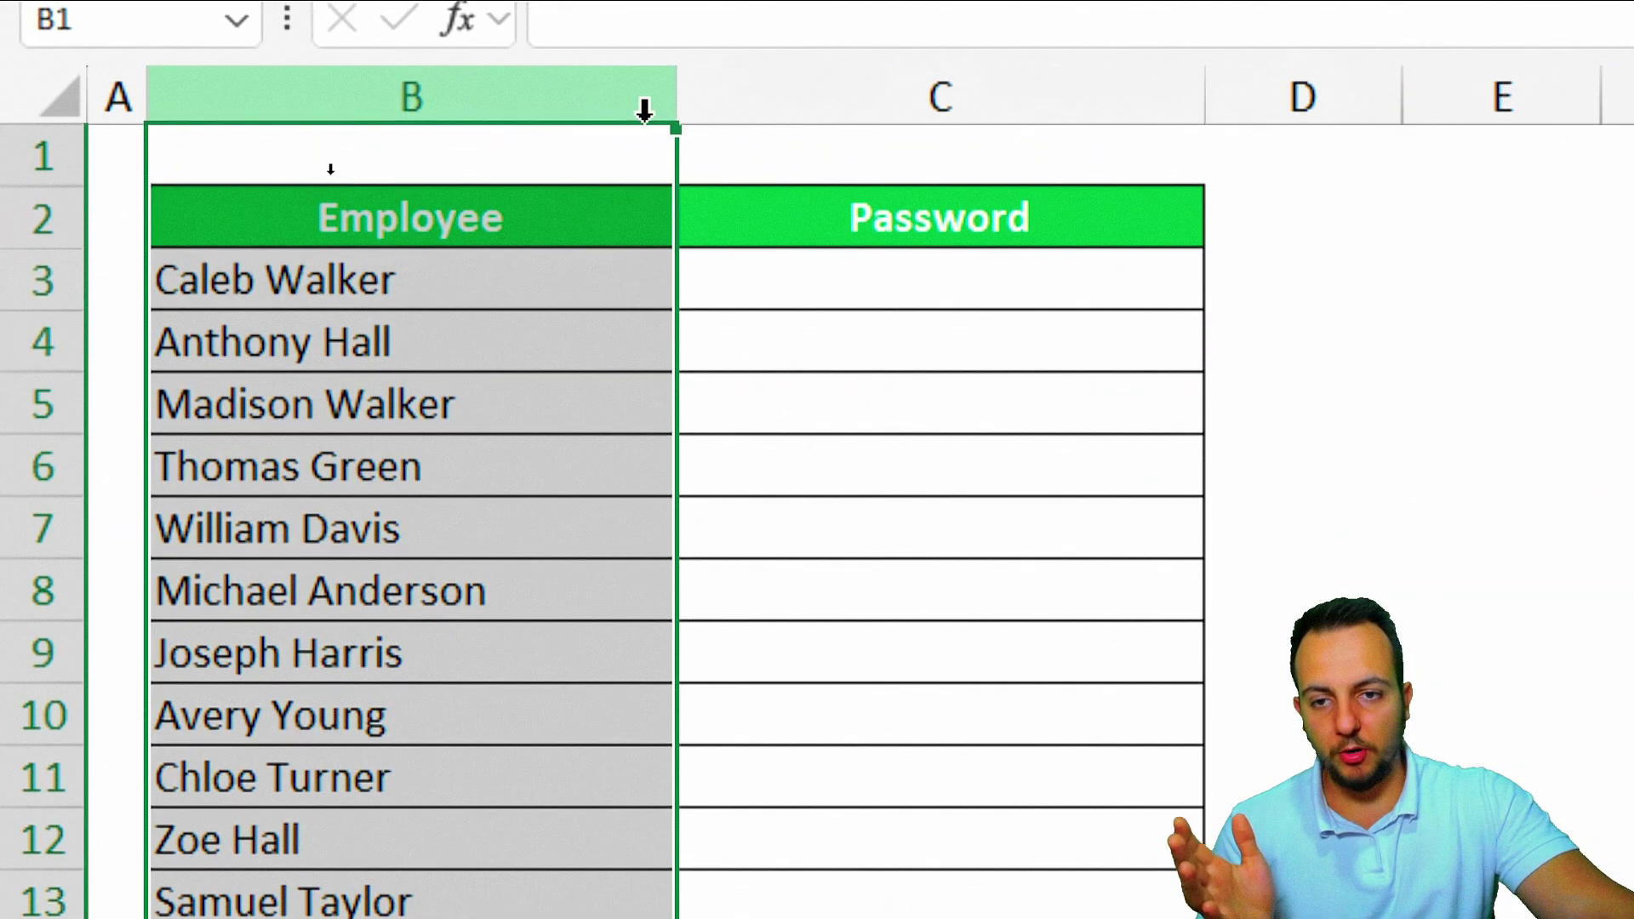
Enter =RANDBETWEEN(10000,90000) in C3 and recalculate it three times with F9.
{"action": "left_click", "coordinate": [845, 107]}
{"action": "left_click", "coordinate": [1008, 324]}
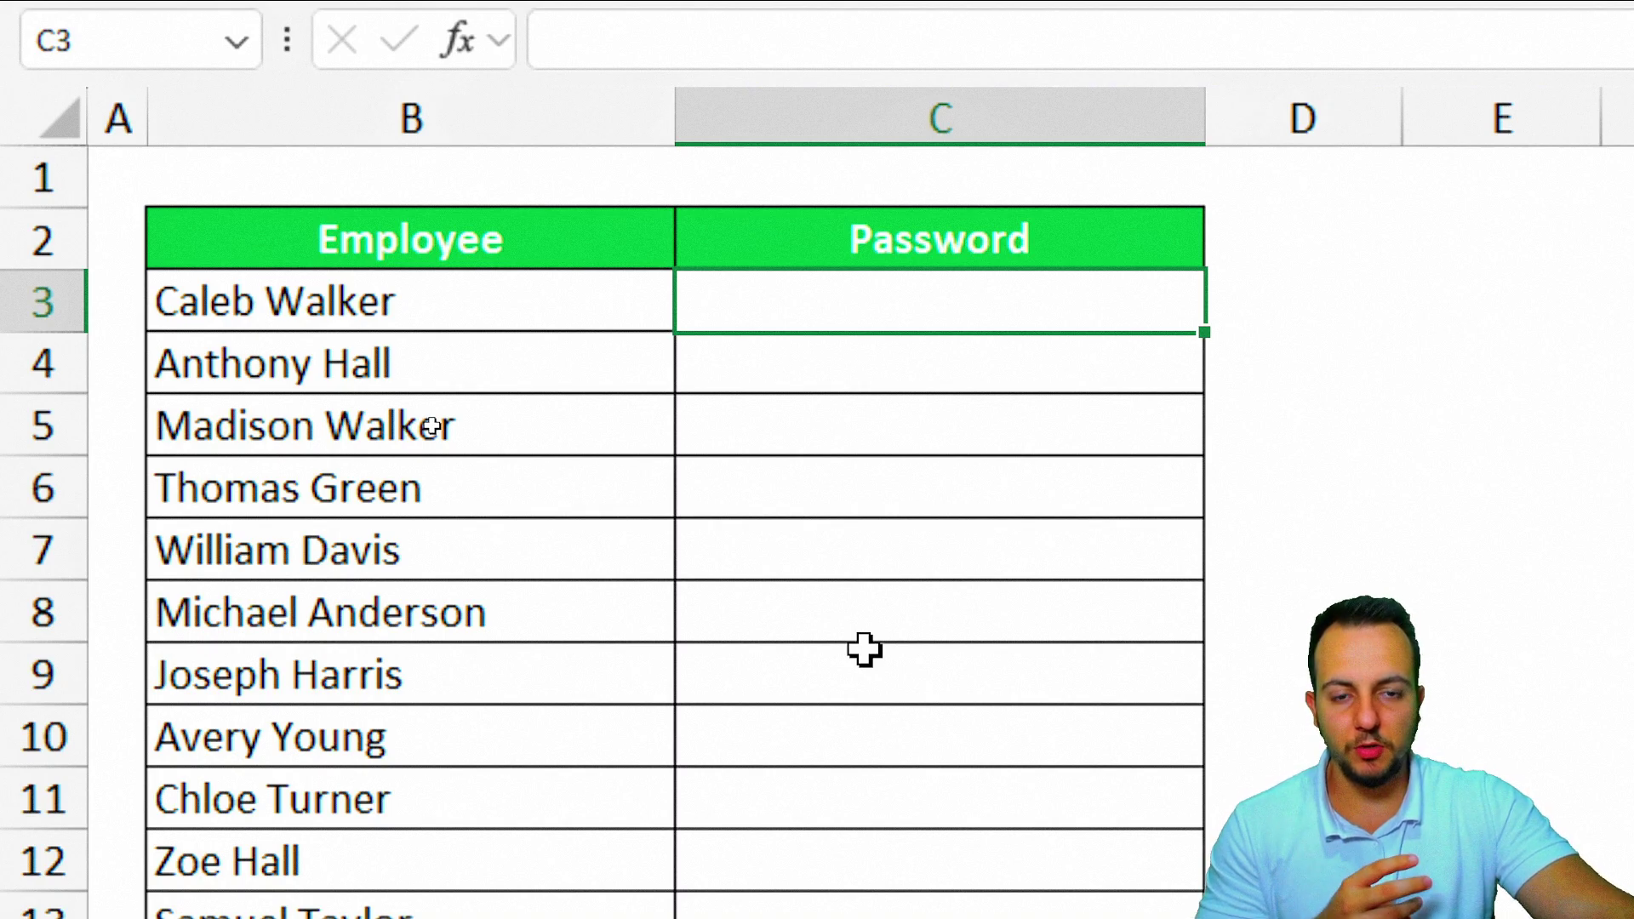
{"action": "type", "text": "=ra"}
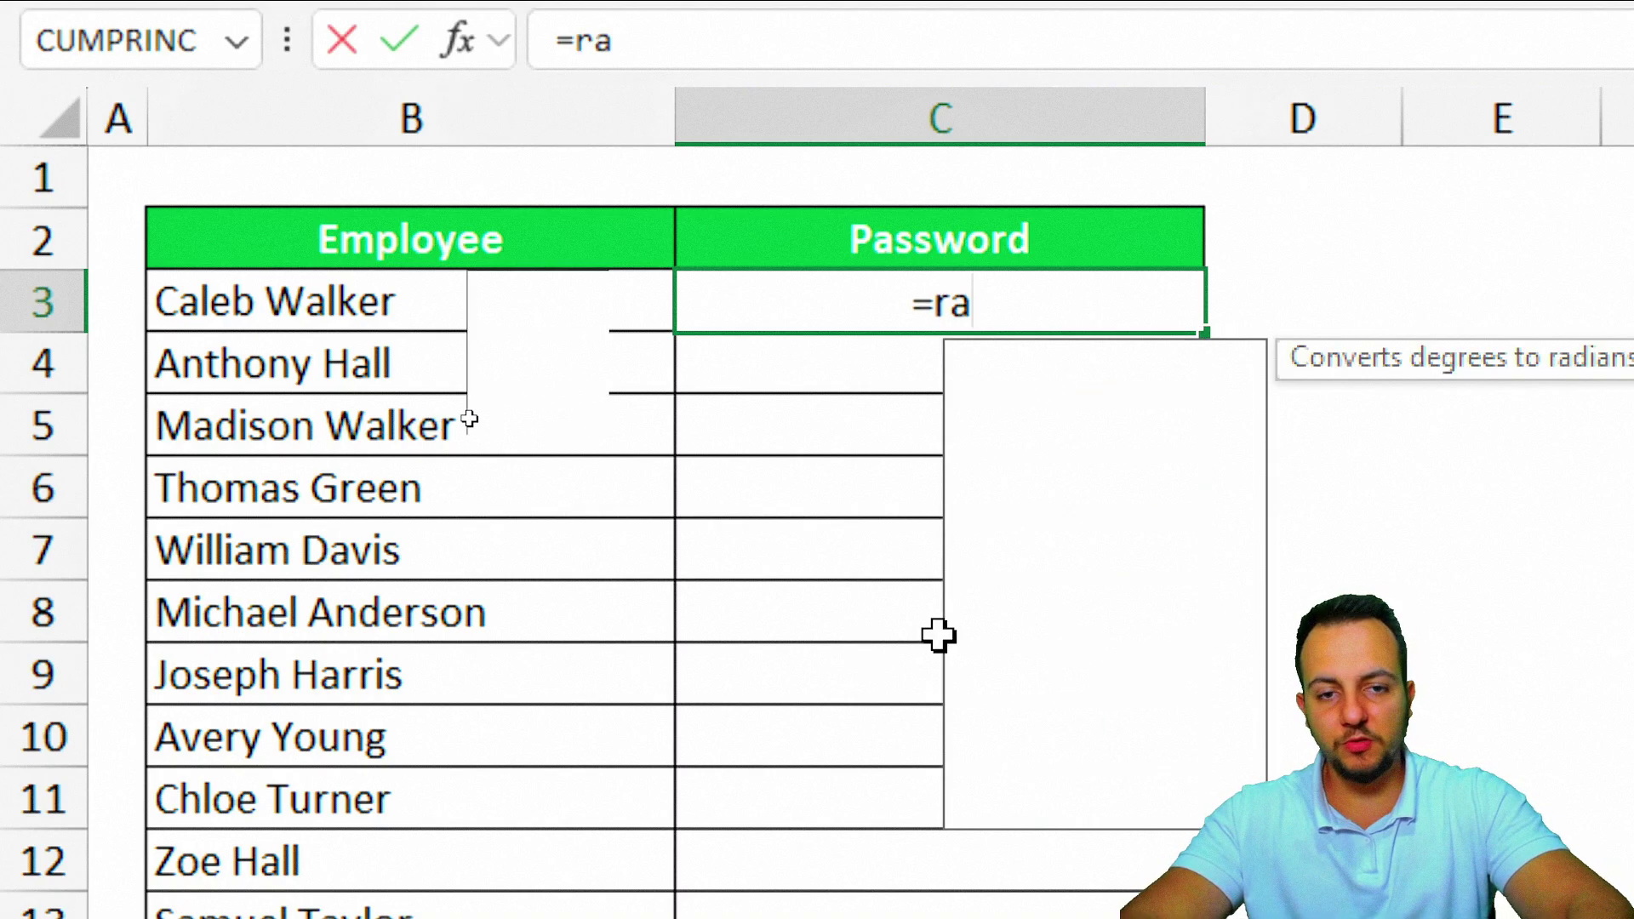
{"action": "type", "text": "nd"}
{"action": "left_click", "coordinate": [1021, 460]}
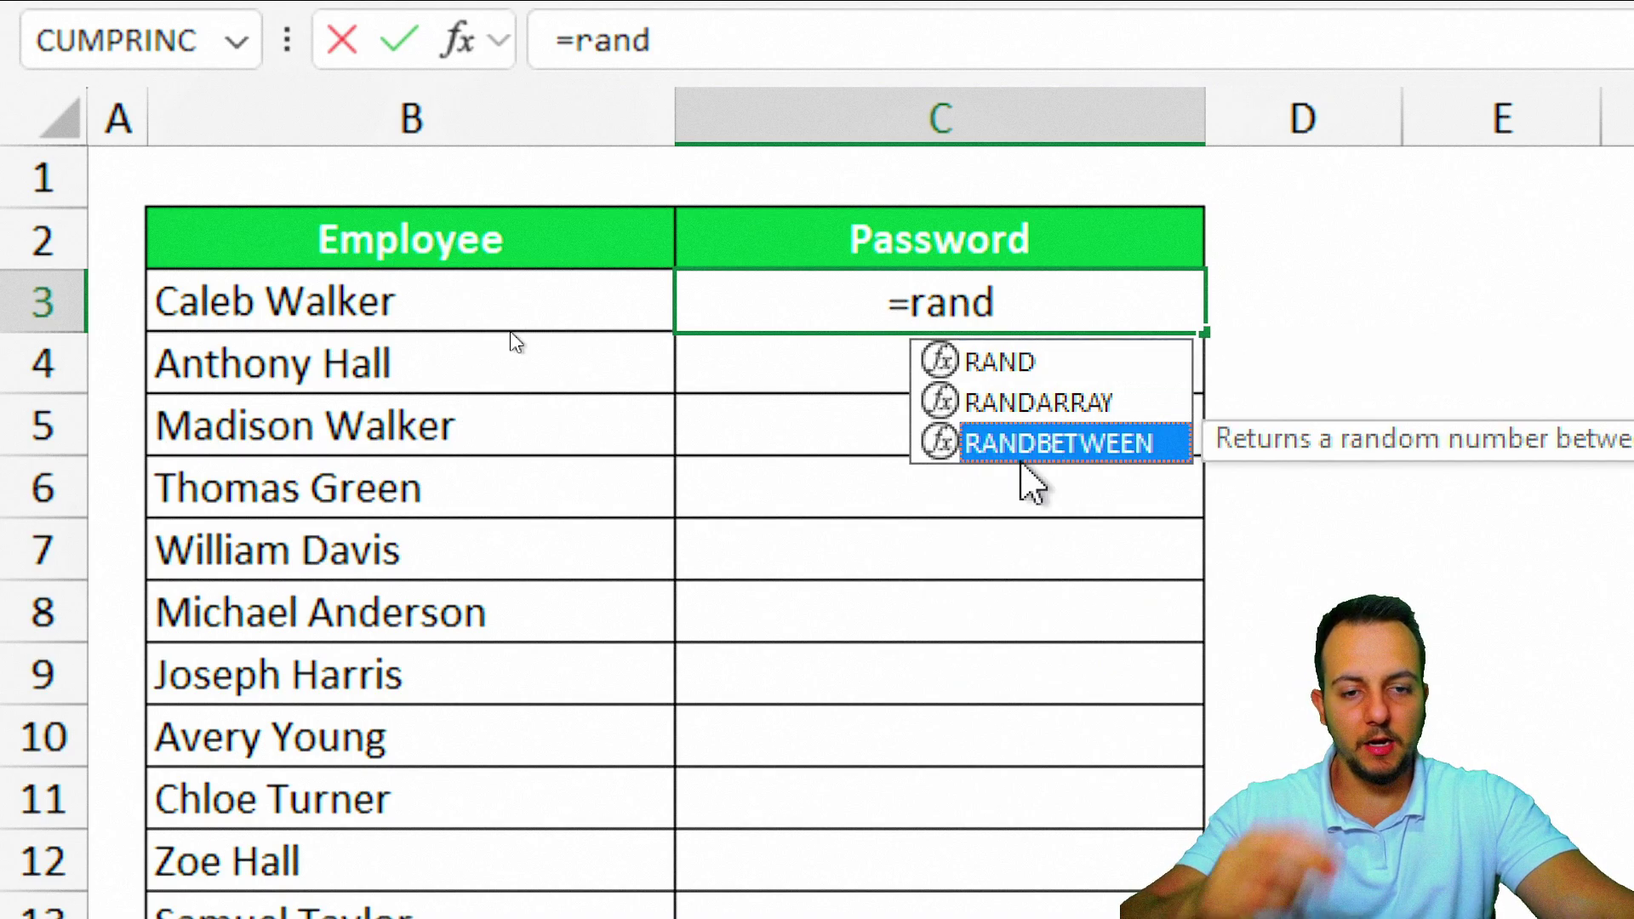
{"action": "double_click", "coordinate": [1004, 464]}
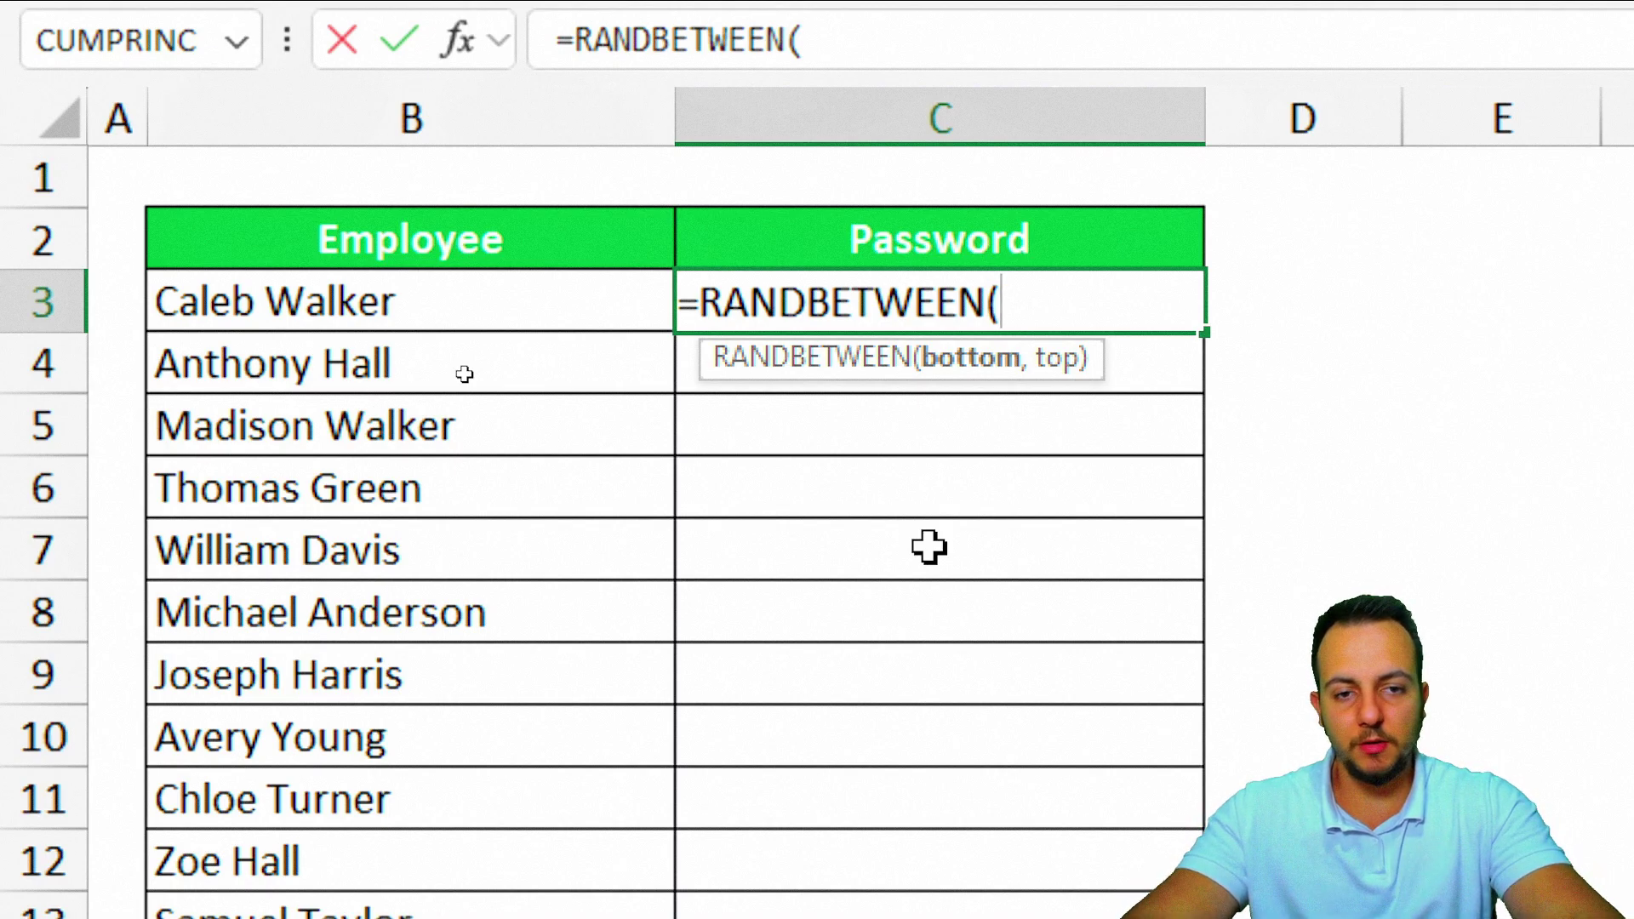
{"action": "type", "text": "10000,"}
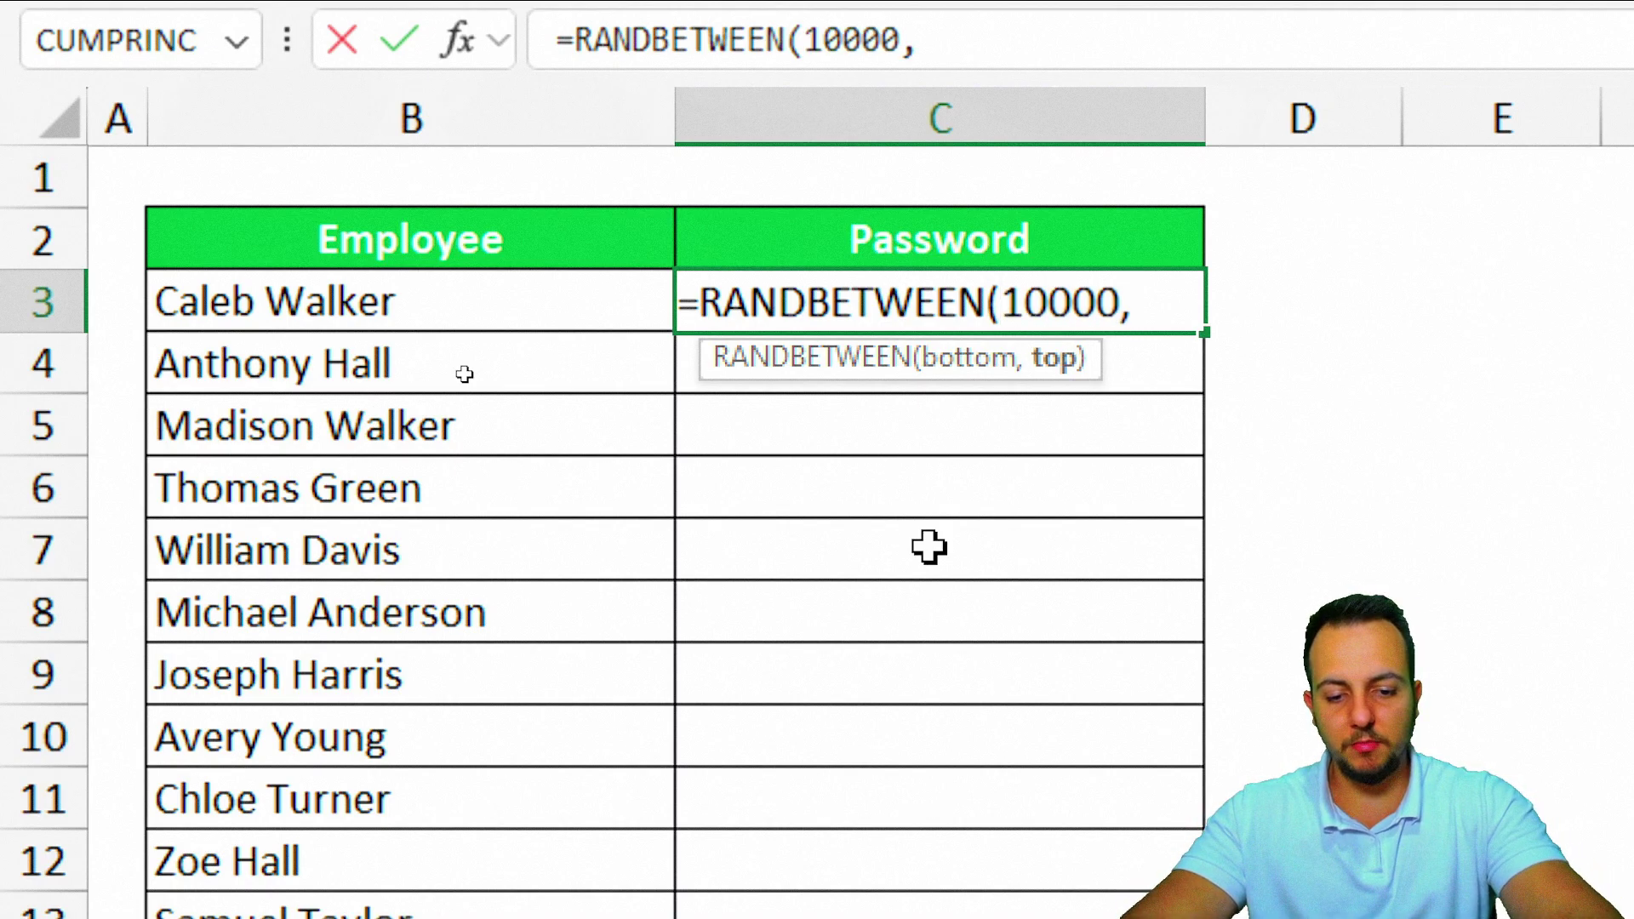
{"action": "type", "text": "90000)"}
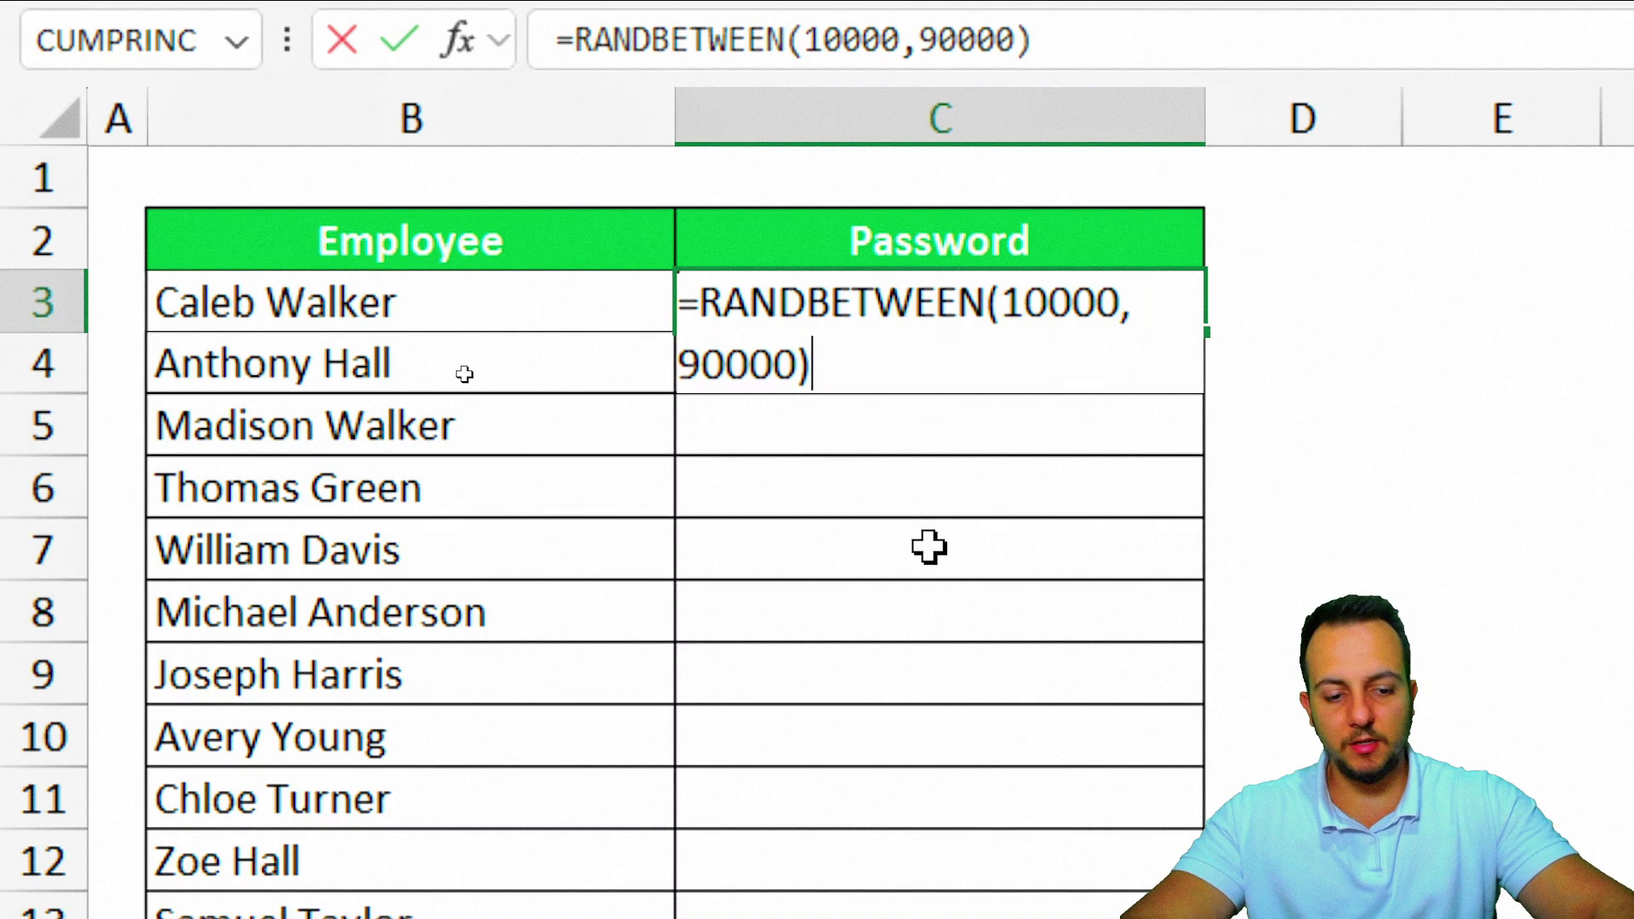
{"action": "key", "text": "Return"}
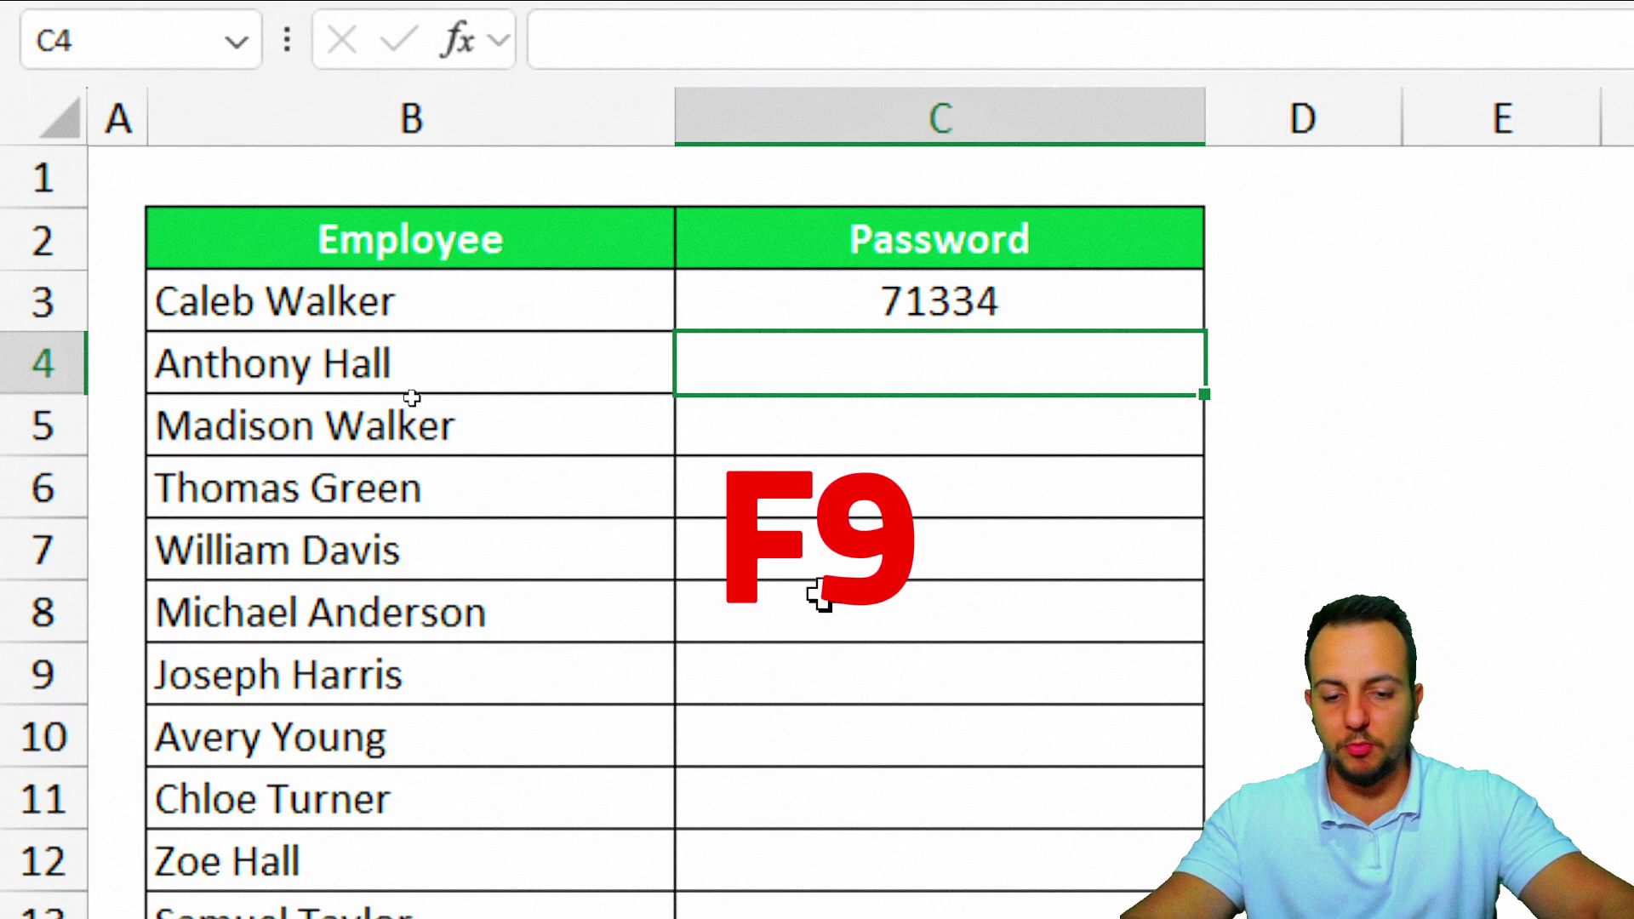
{"action": "key", "text": "F9"}
{"action": "key", "text": "F9"}
{"action": "key", "text": "F9"}
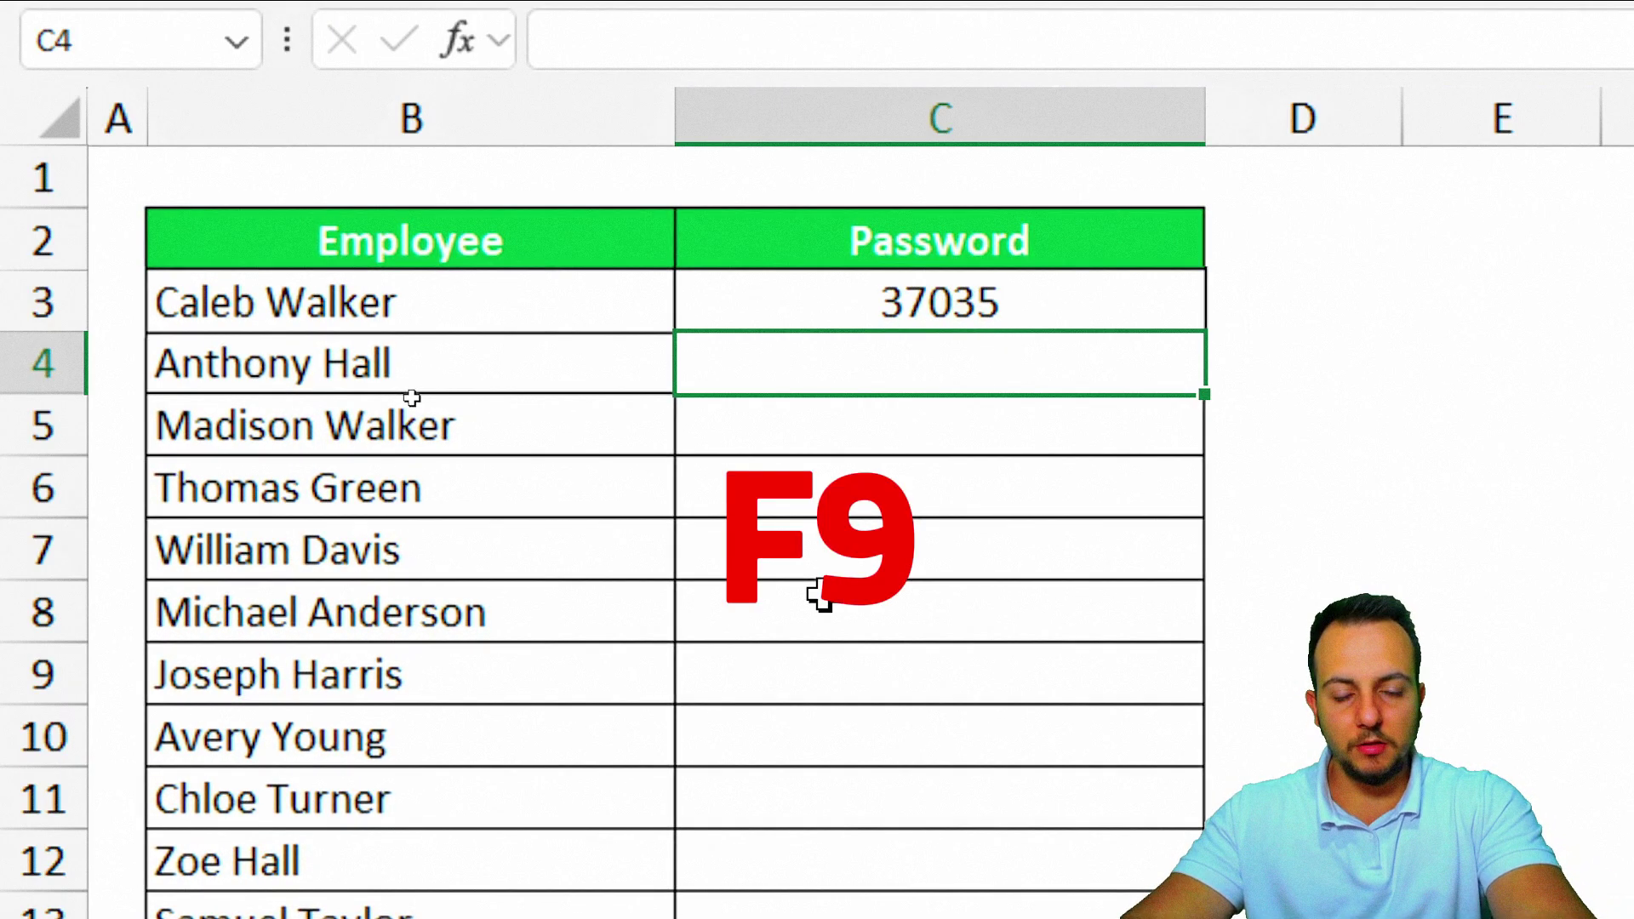
{"action": "key", "text": "F9"}
{"action": "key", "text": "F9"}
{"action": "key", "text": "F9"}
{"action": "key", "text": "F9"}
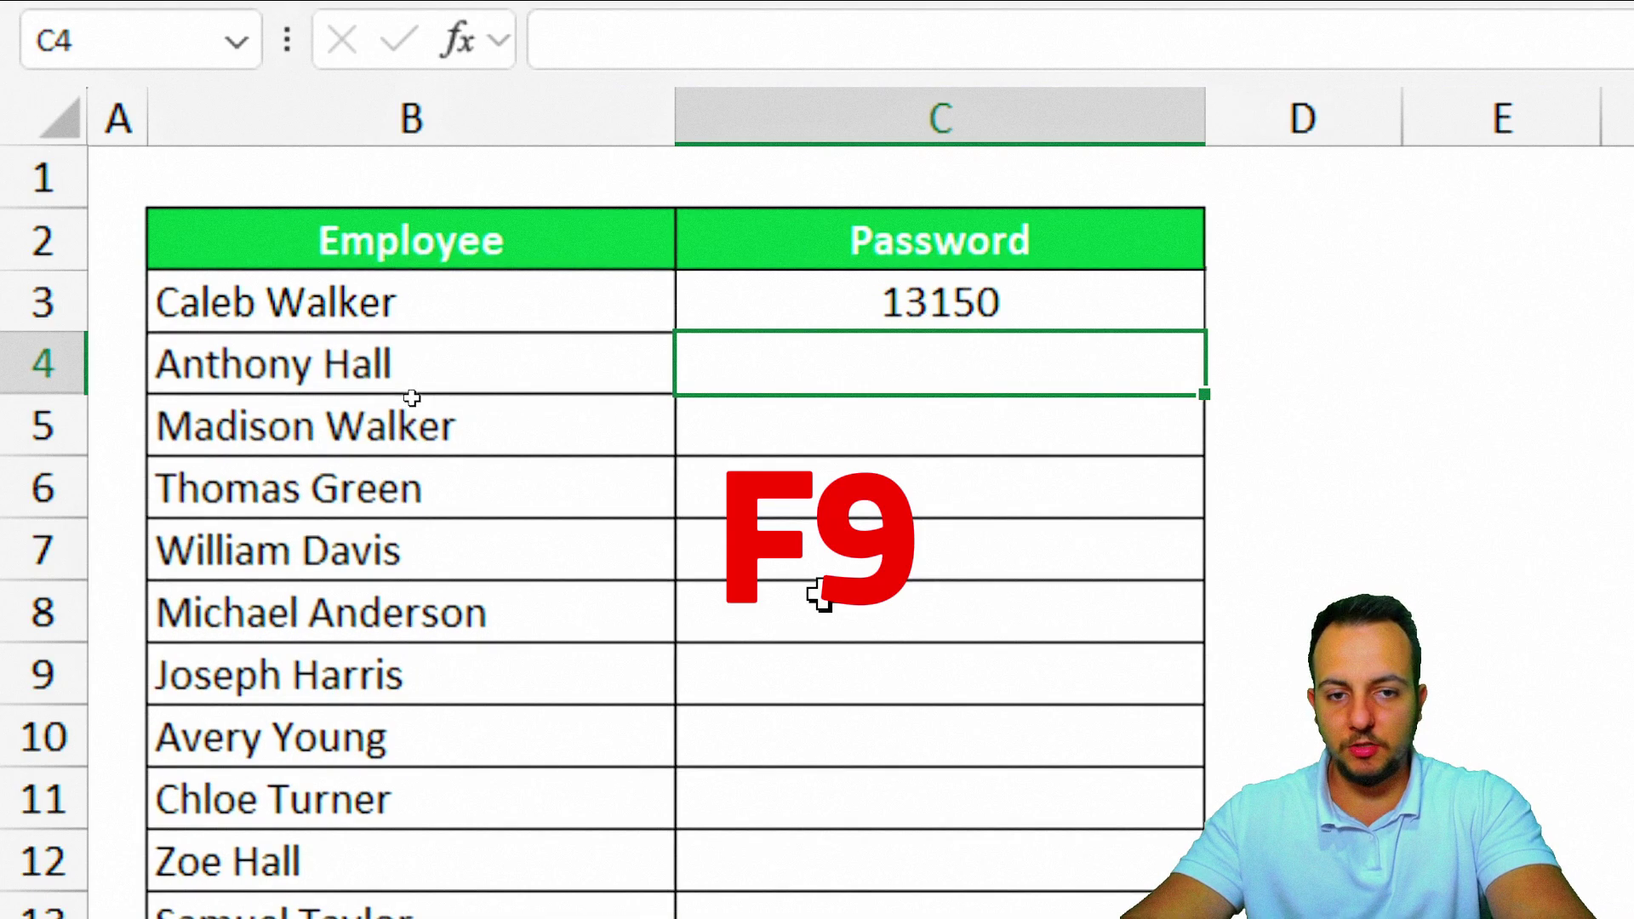
{"action": "key", "text": "F9"}
Copy C3's random-number formula down through C20.
{"action": "left_click", "coordinate": [1115, 280]}
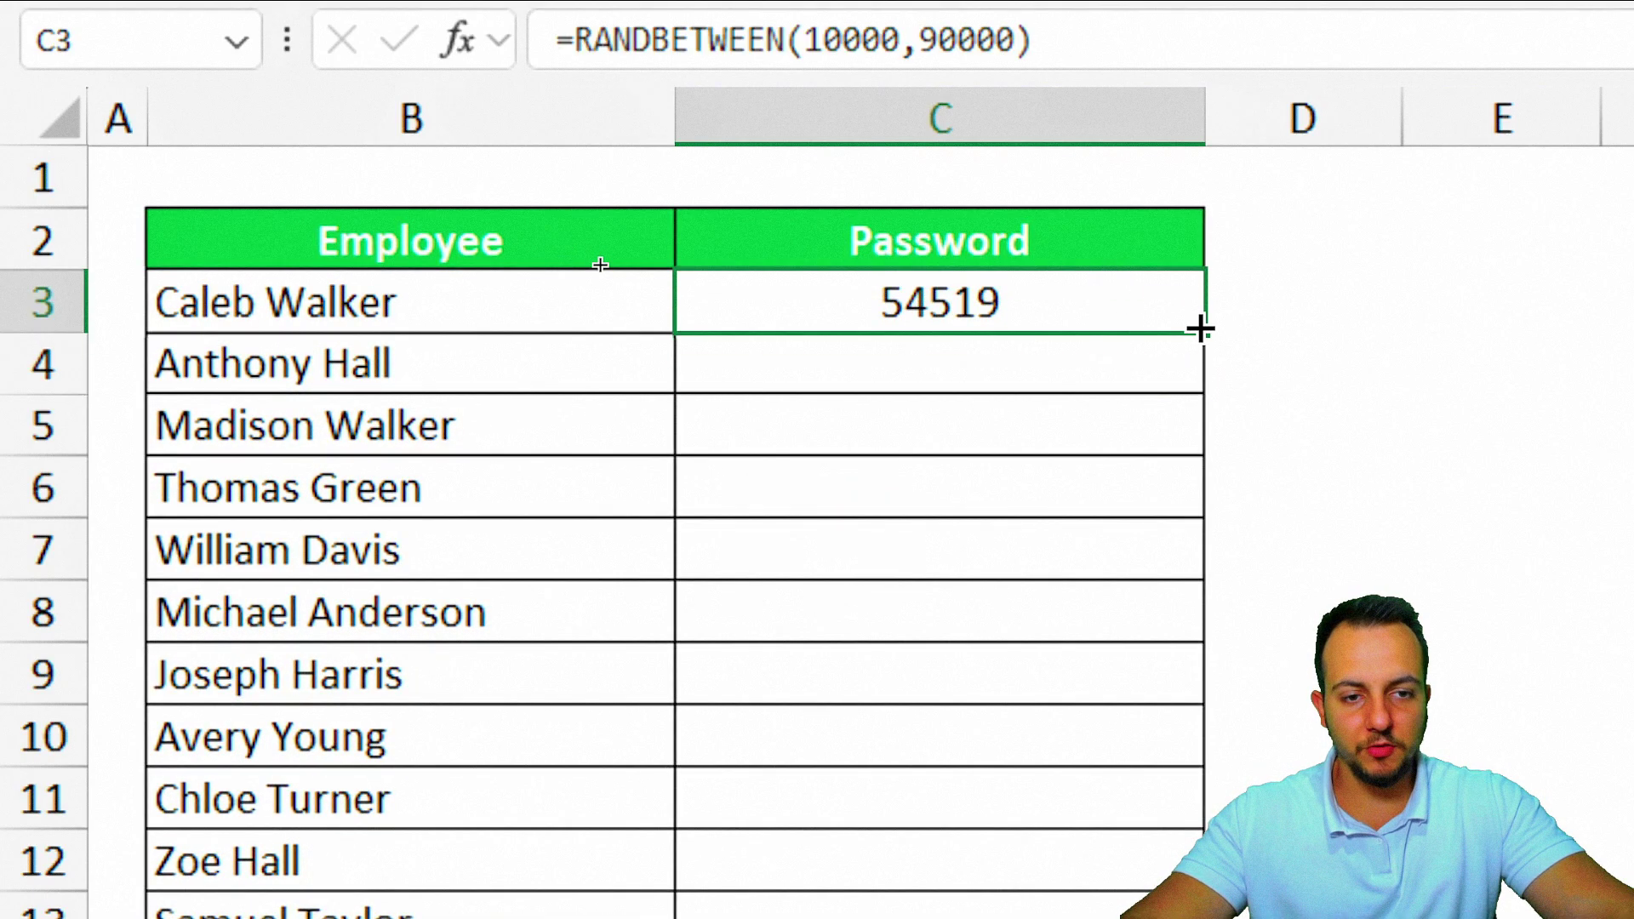
{"action": "left_click_drag", "start_coordinate": [1200, 330], "coordinate": [1126, 918]}
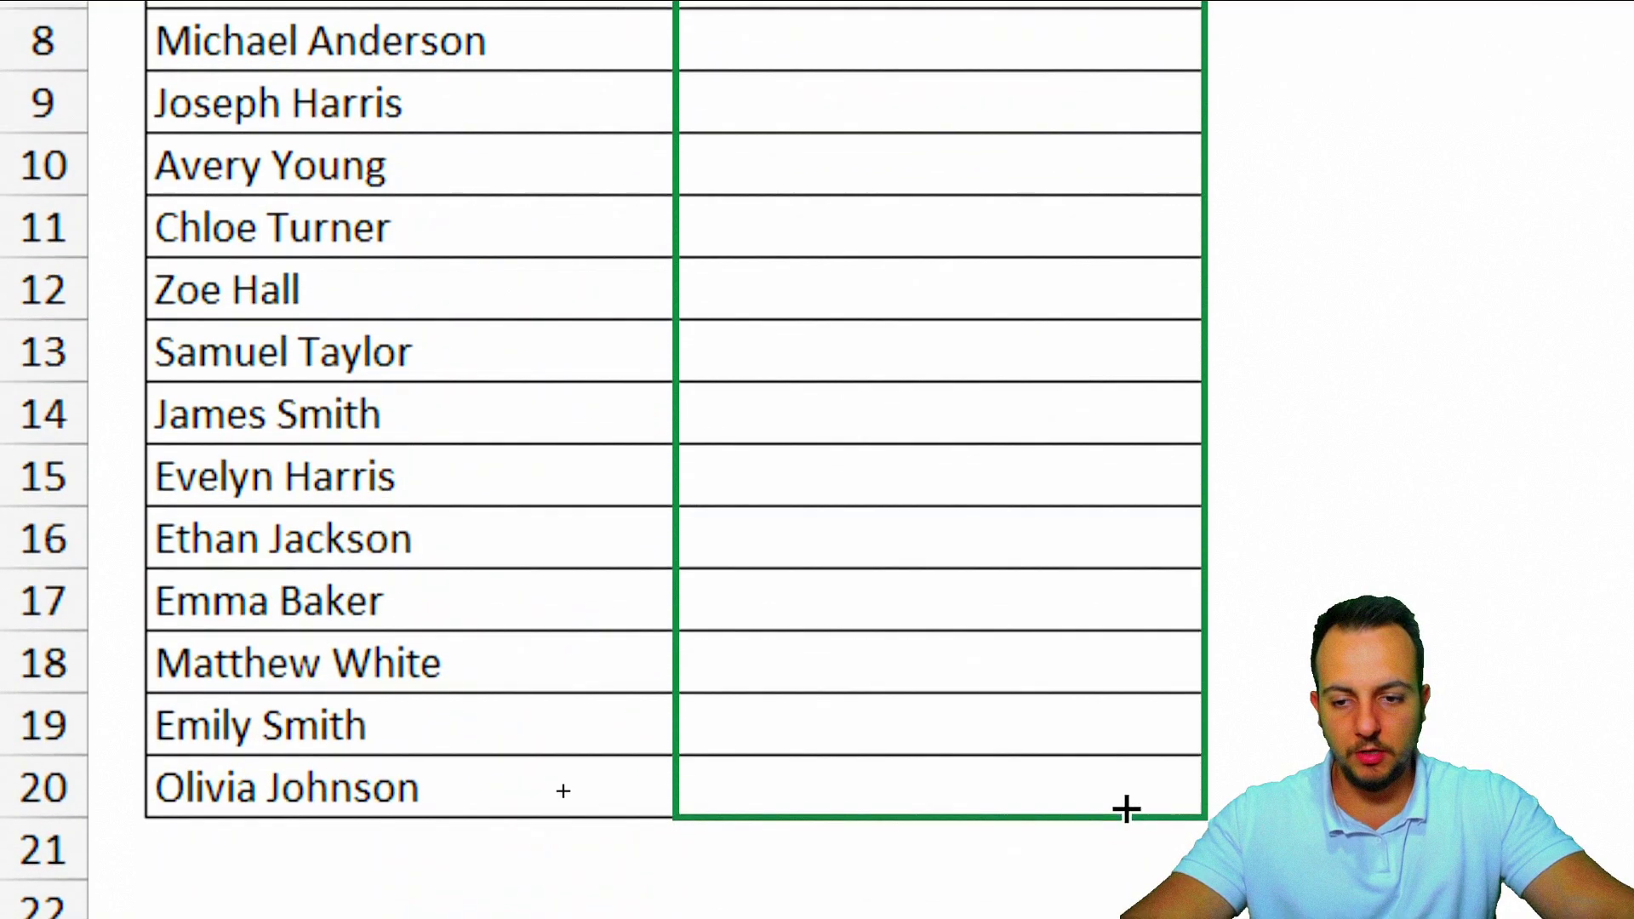
{"action": "left_click_drag", "start_coordinate": [1126, 809], "coordinate": [1126, 808]}
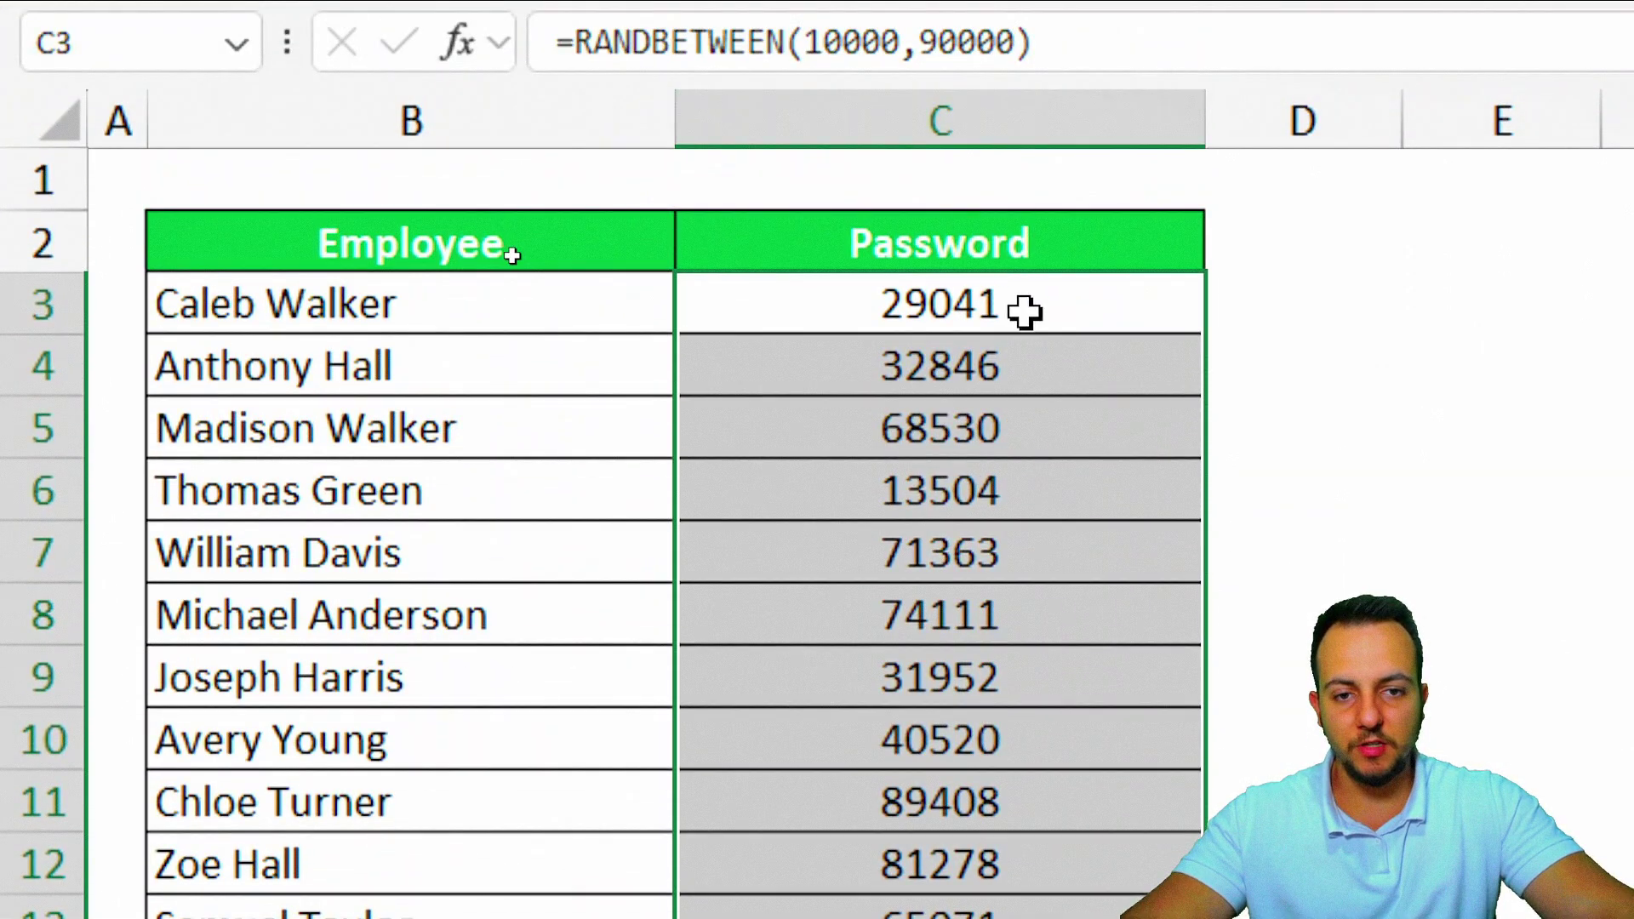
{"action": "left_click", "coordinate": [1024, 312]}
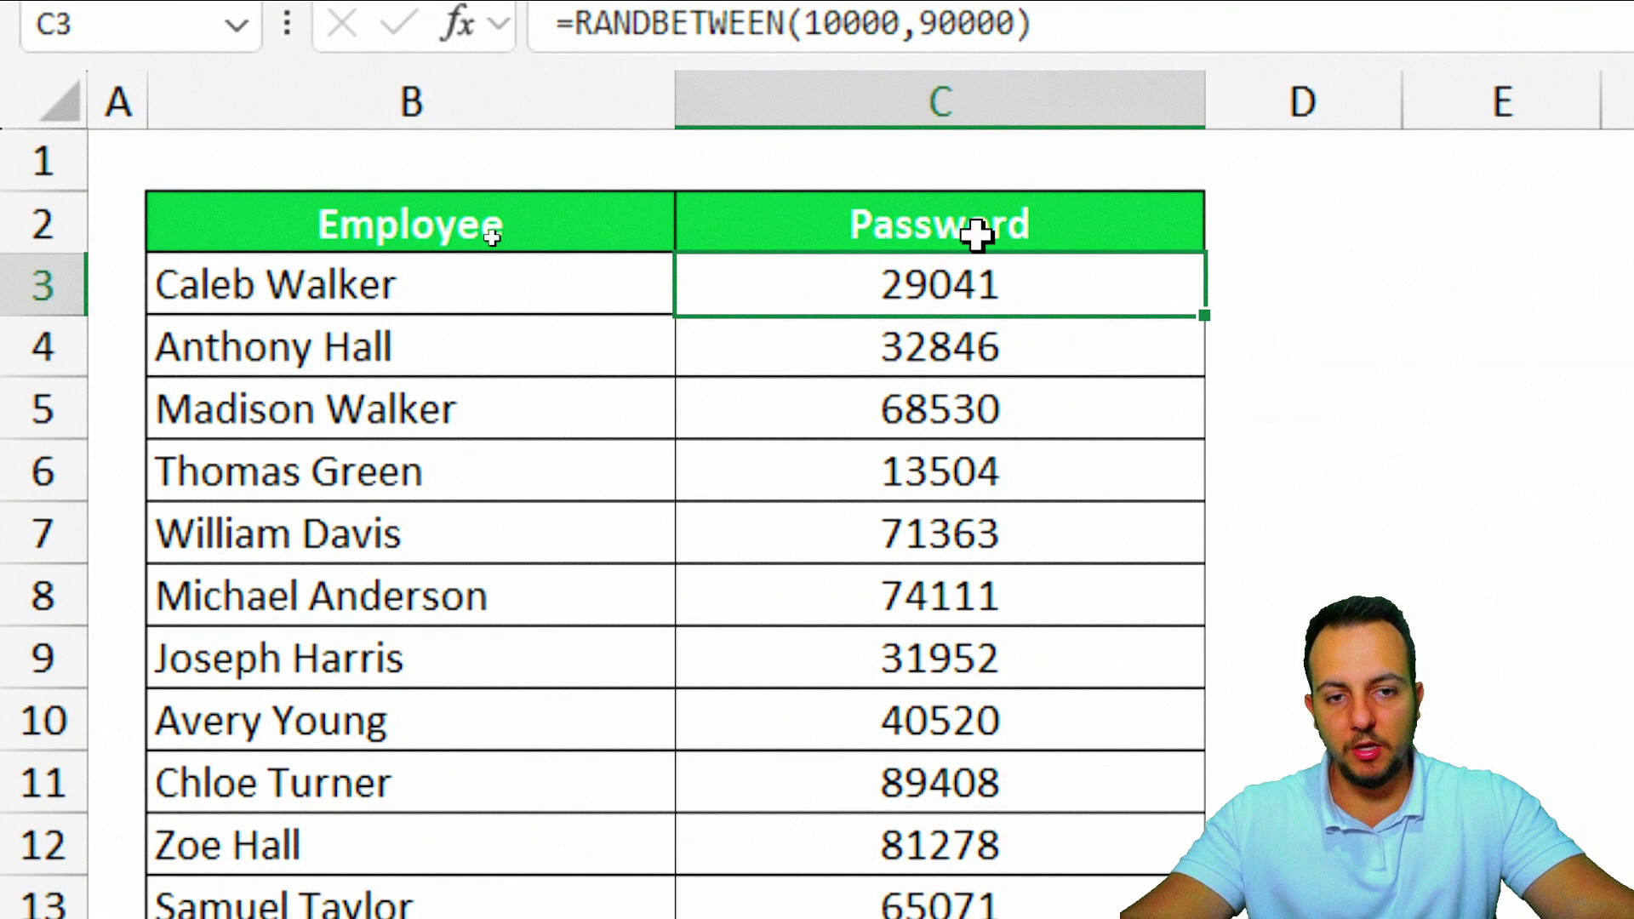
Change C3's formula to =RANDBETWEEN(1000000,9000000) for seven-digit numbers.
{"action": "double_click", "coordinate": [1115, 281]}
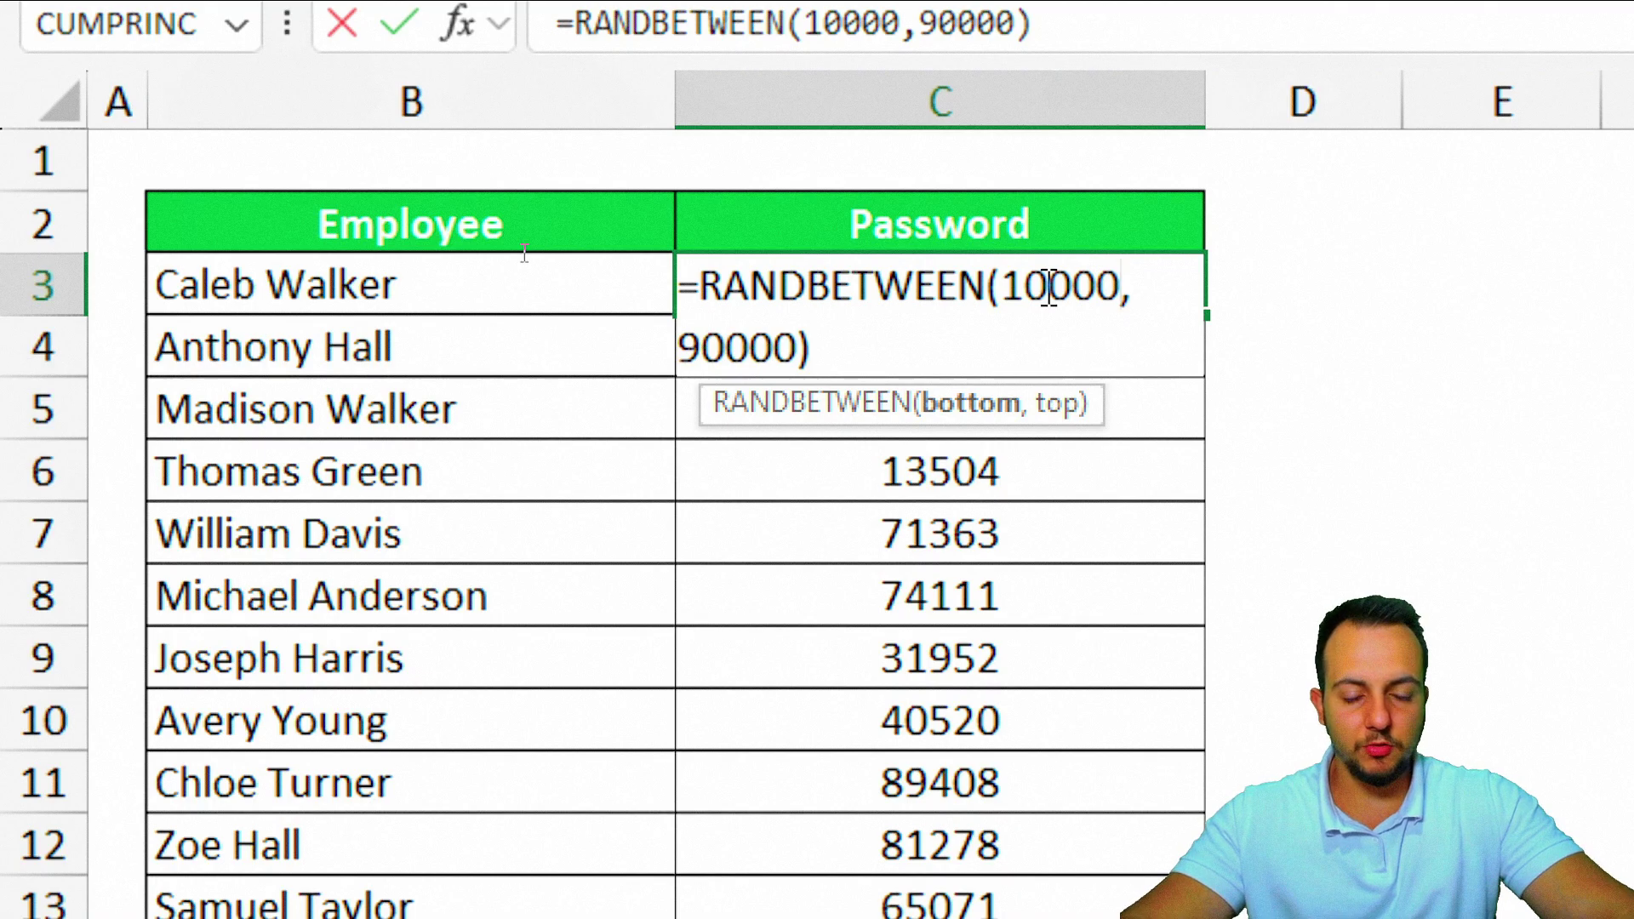
{"action": "left_click", "coordinate": [1049, 286]}
{"action": "type", "text": "0"}
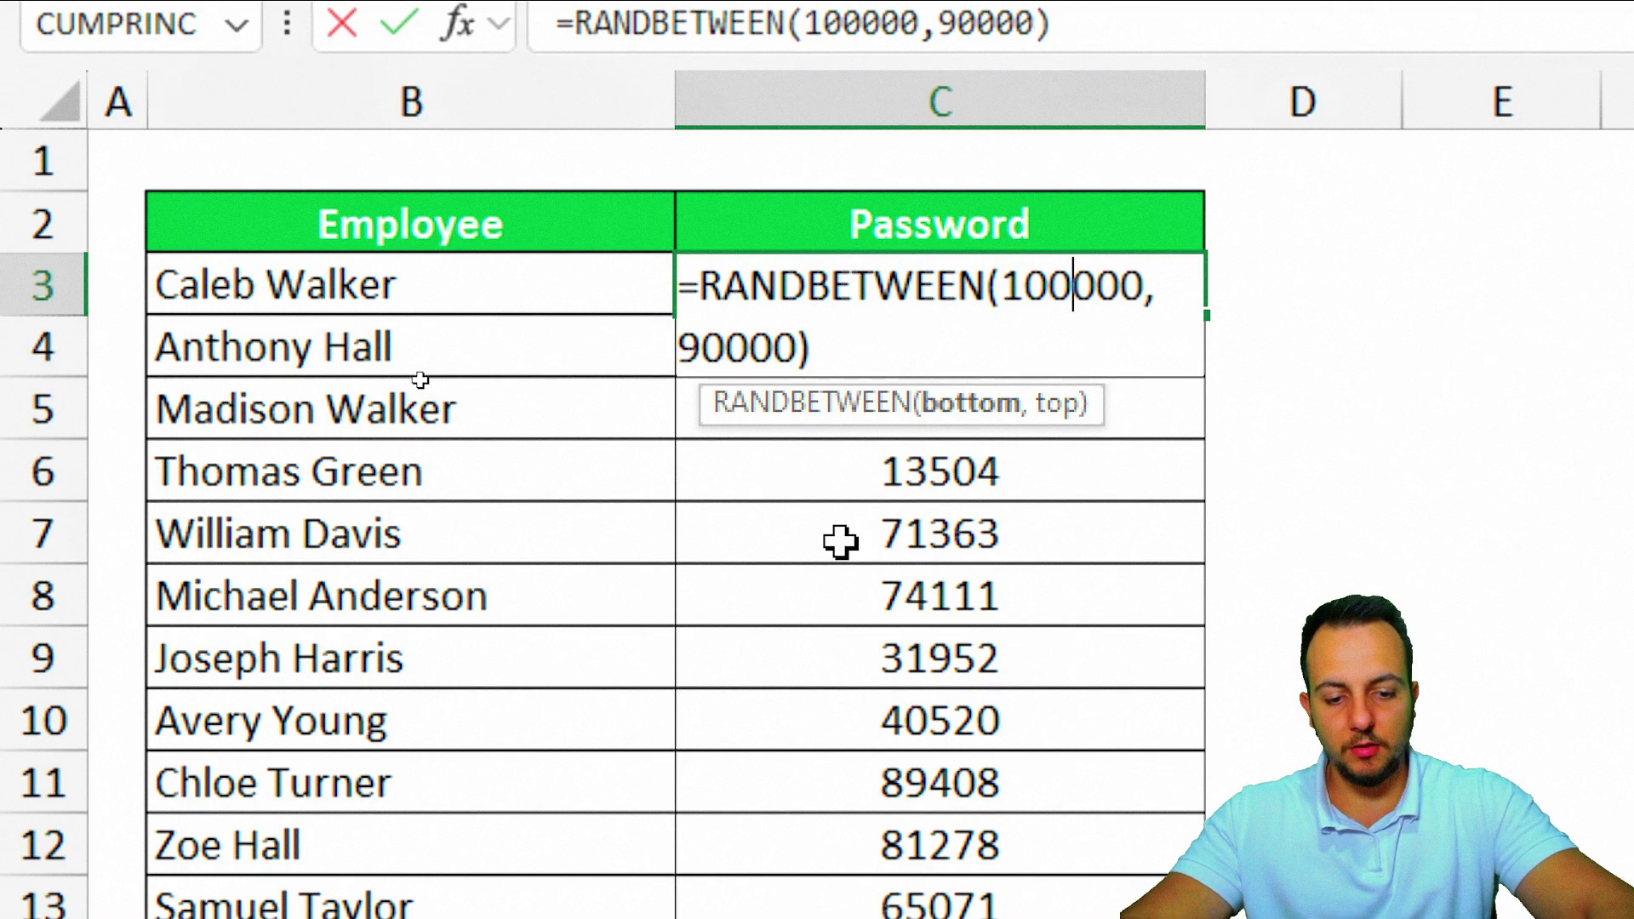
{"action": "type", "text": "0"}
{"action": "key", "text": "Right"}
{"action": "key", "text": "Right"}
{"action": "key", "text": "Right"}
{"action": "key", "text": "Right"}
{"action": "key", "text": "Right"}
{"action": "key", "text": "Right"}
{"action": "key", "text": "Right"}
{"action": "key", "text": "Right"}
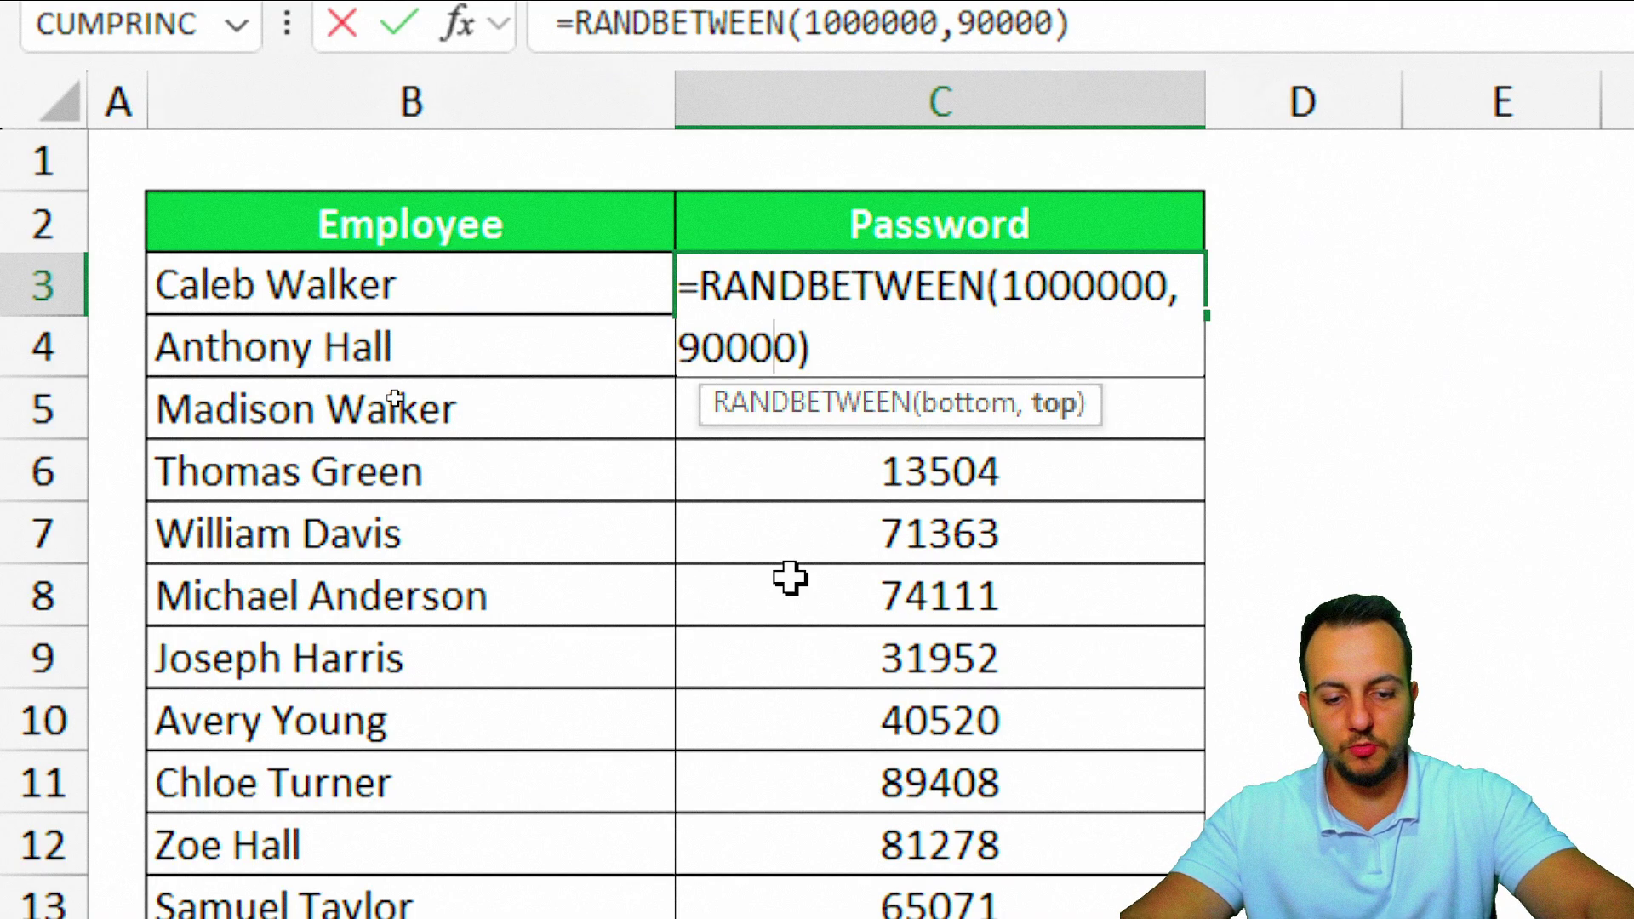
{"action": "type", "text": "00"}
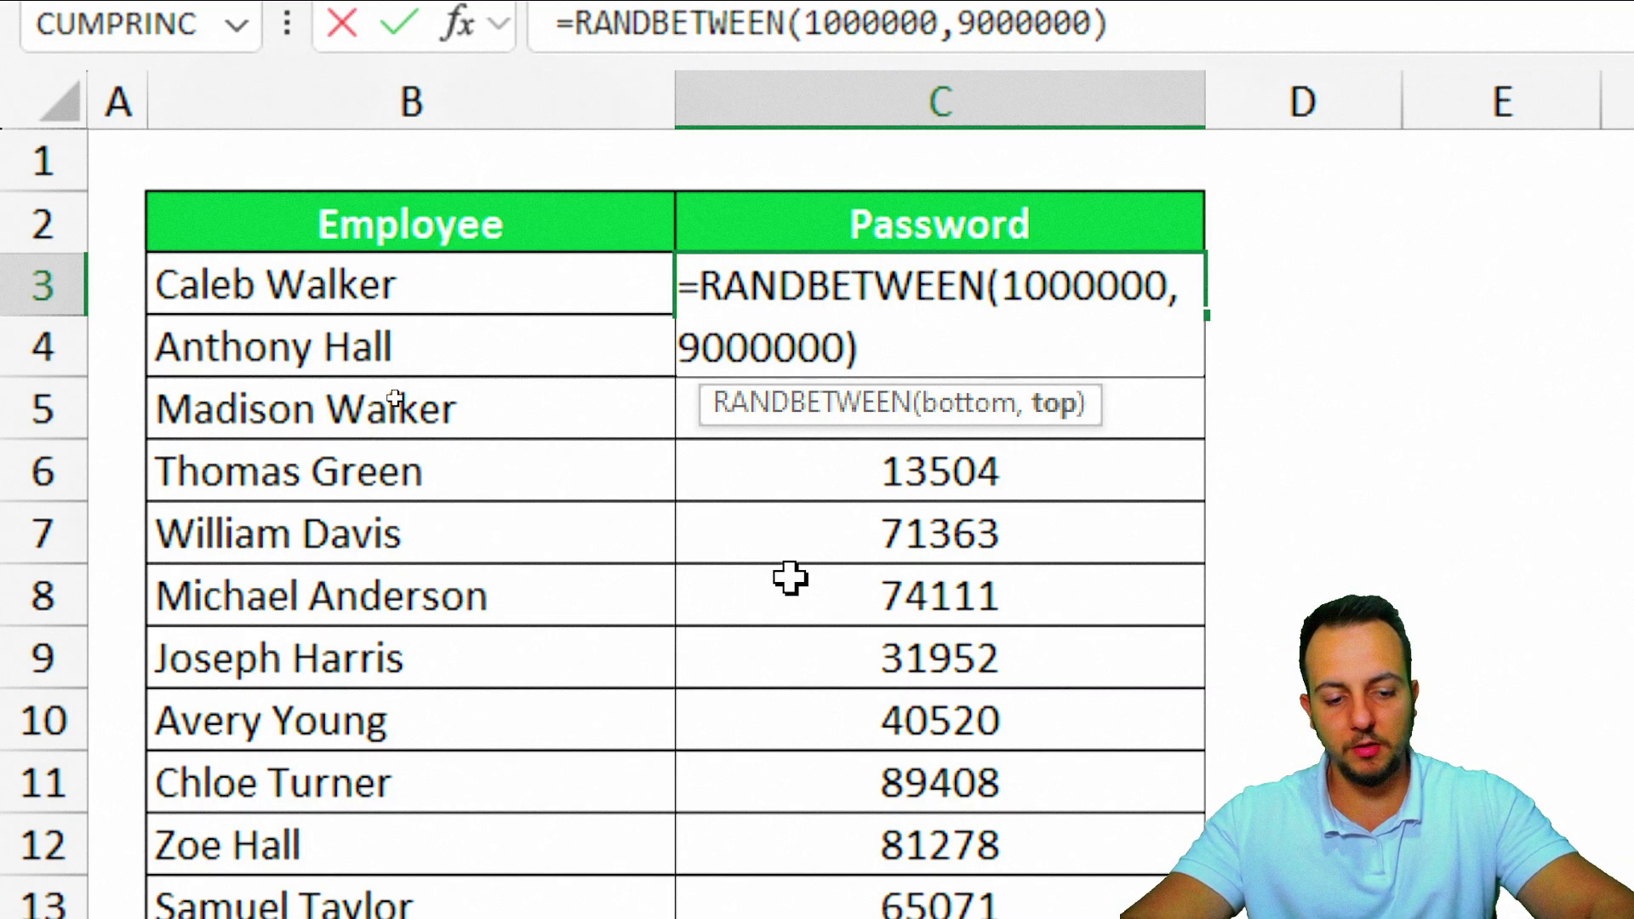
{"action": "key", "text": "Return"}
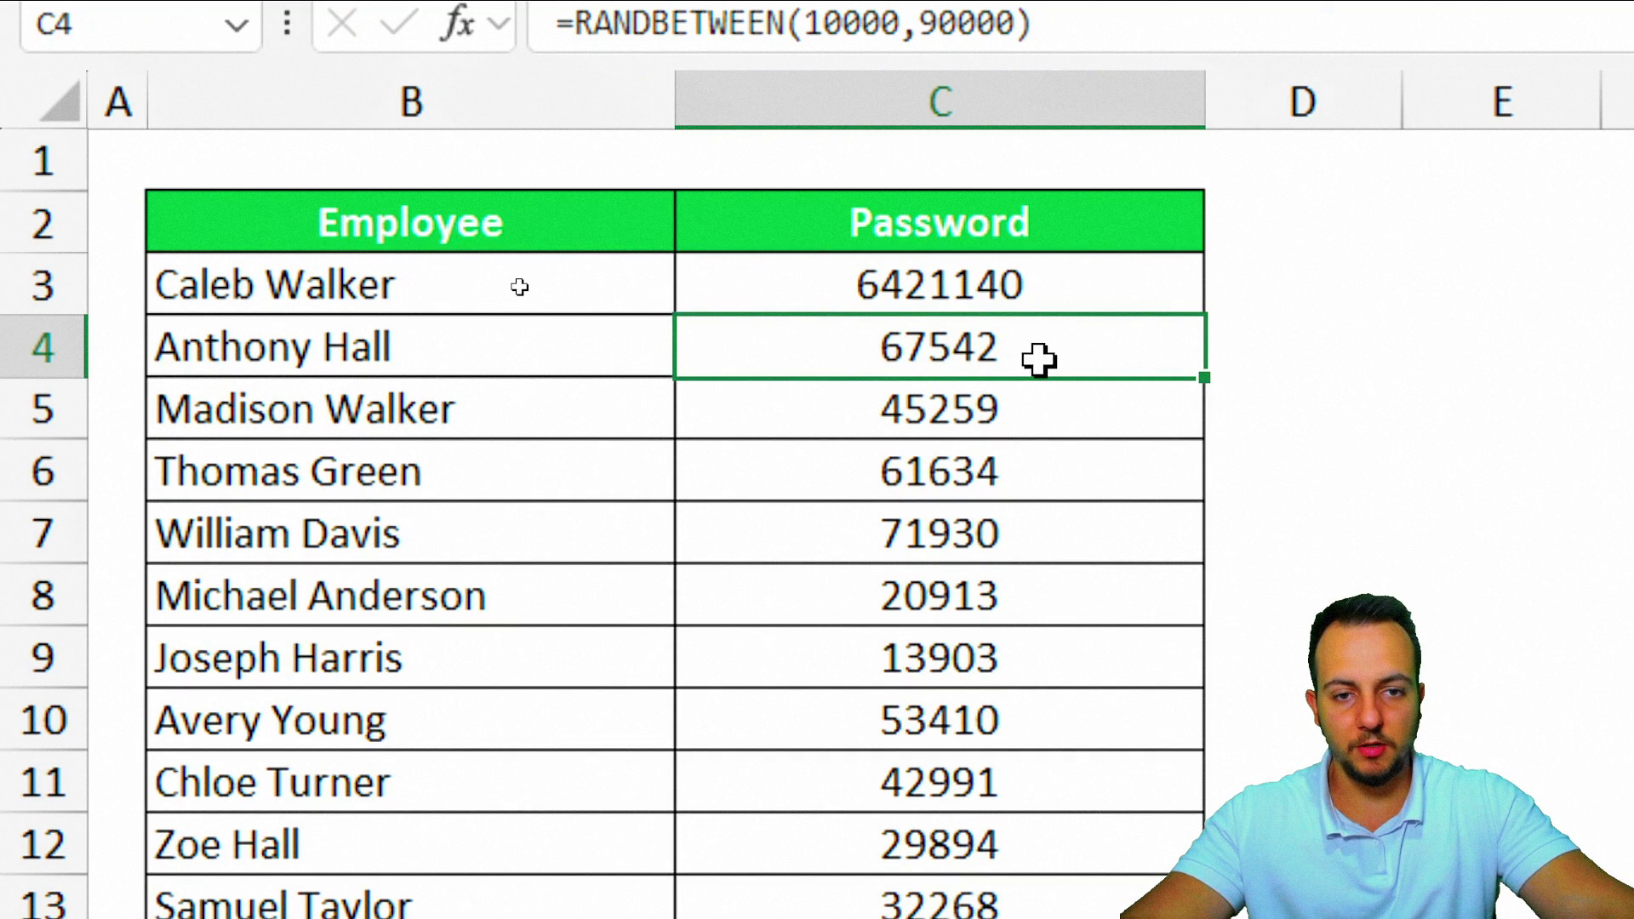
Fill the seven-digit formula down from C3 and select the cells below it.
{"action": "left_click", "coordinate": [1035, 296]}
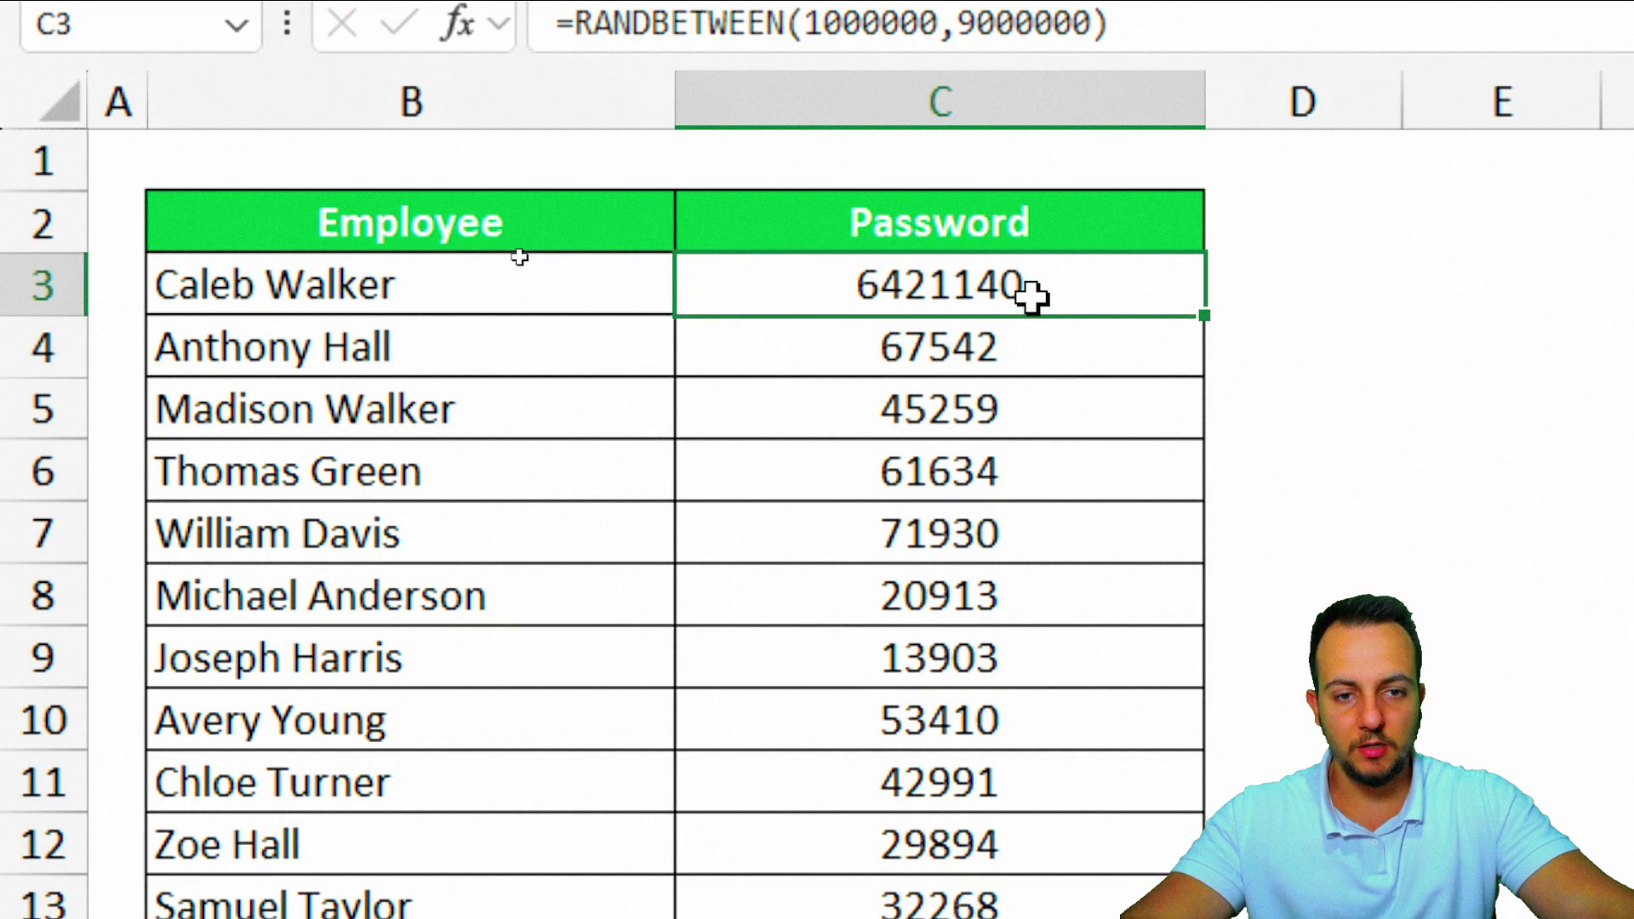
{"action": "double_click", "coordinate": [1207, 313]}
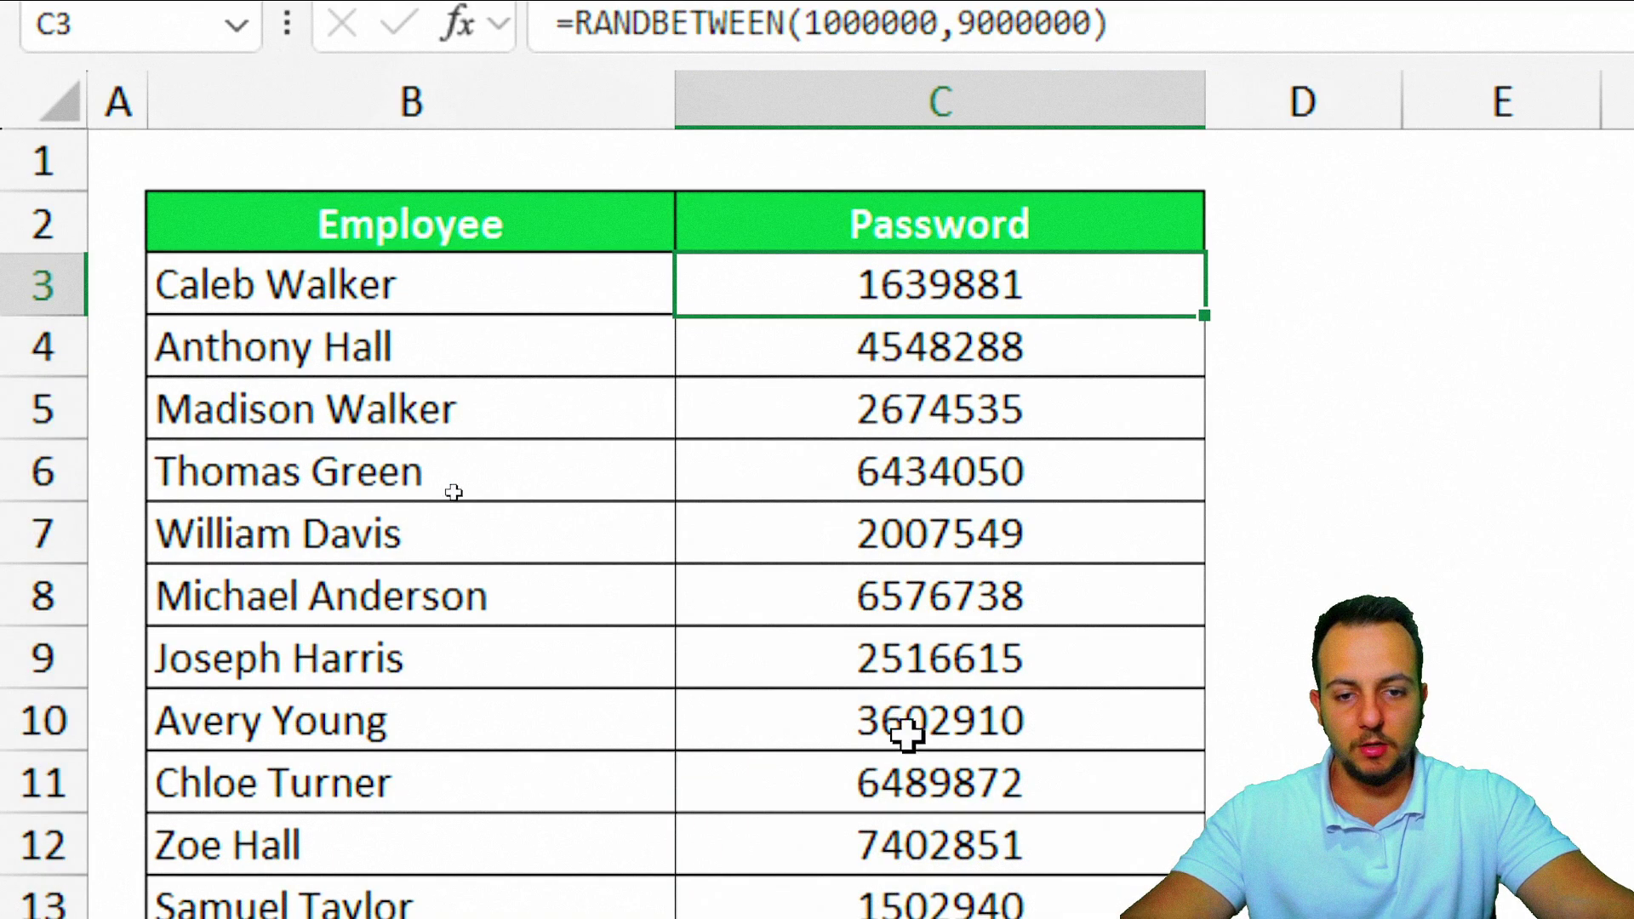
{"action": "scroll", "coordinate": [860, 803], "scroll_direction": "down", "scroll_amount": 3}
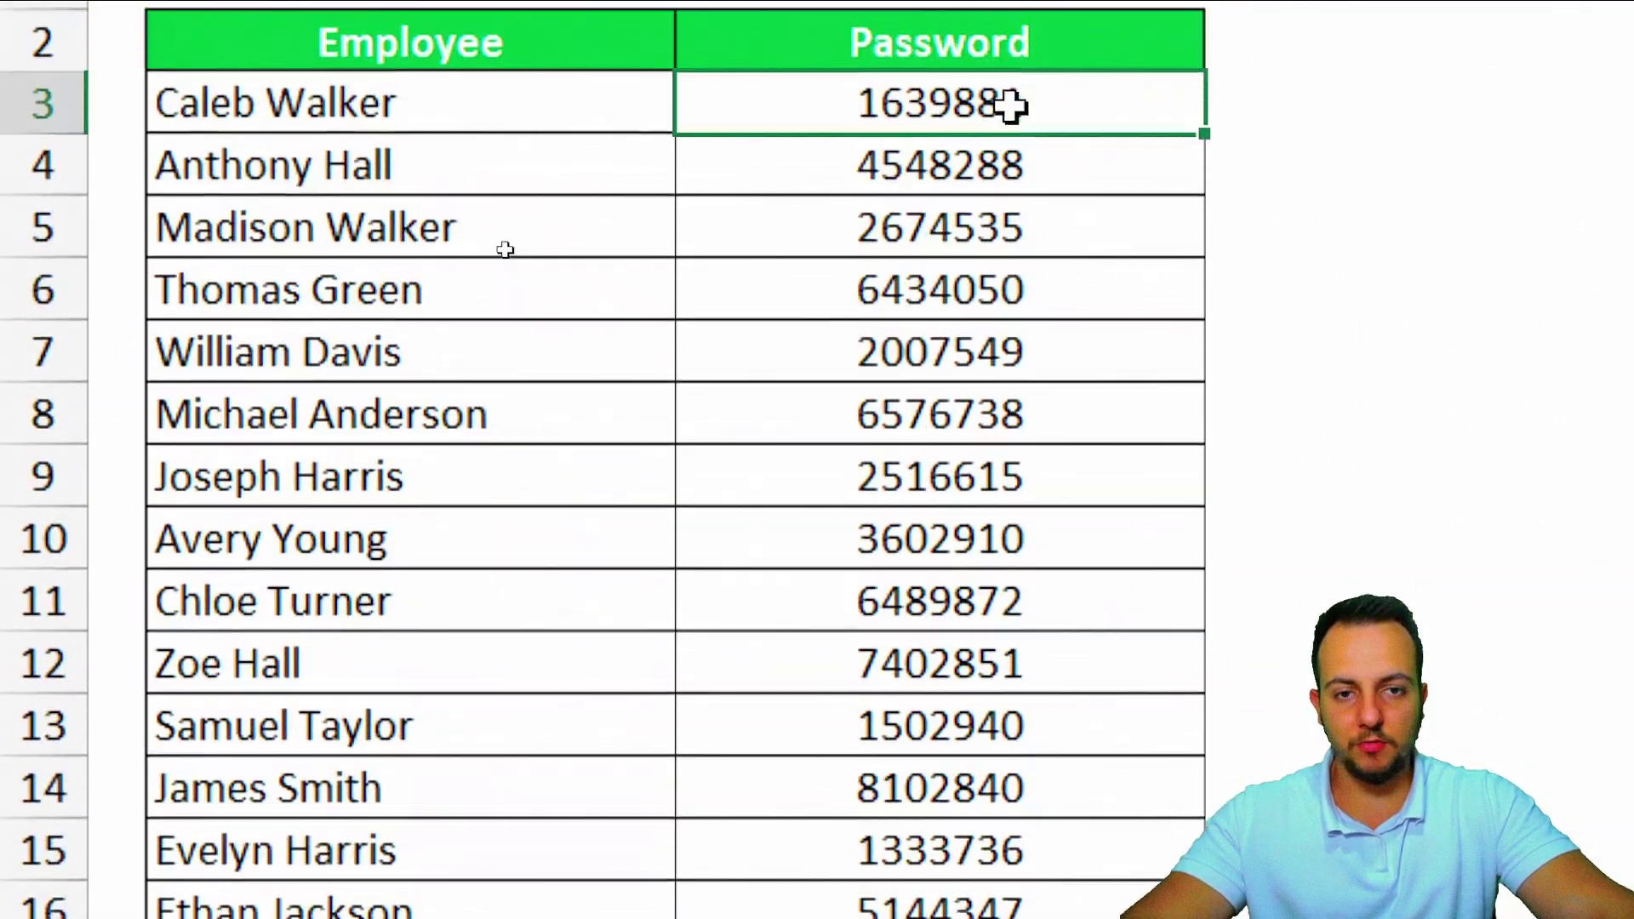
{"action": "left_click_drag", "start_coordinate": [1006, 166], "coordinate": [964, 821]}
Clear the random numbers from C3:C20, then select the Letters and Symbols rows of the CHAR table.
{"action": "key", "text": "Delete"}
{"action": "double_click", "coordinate": [894, 191]}
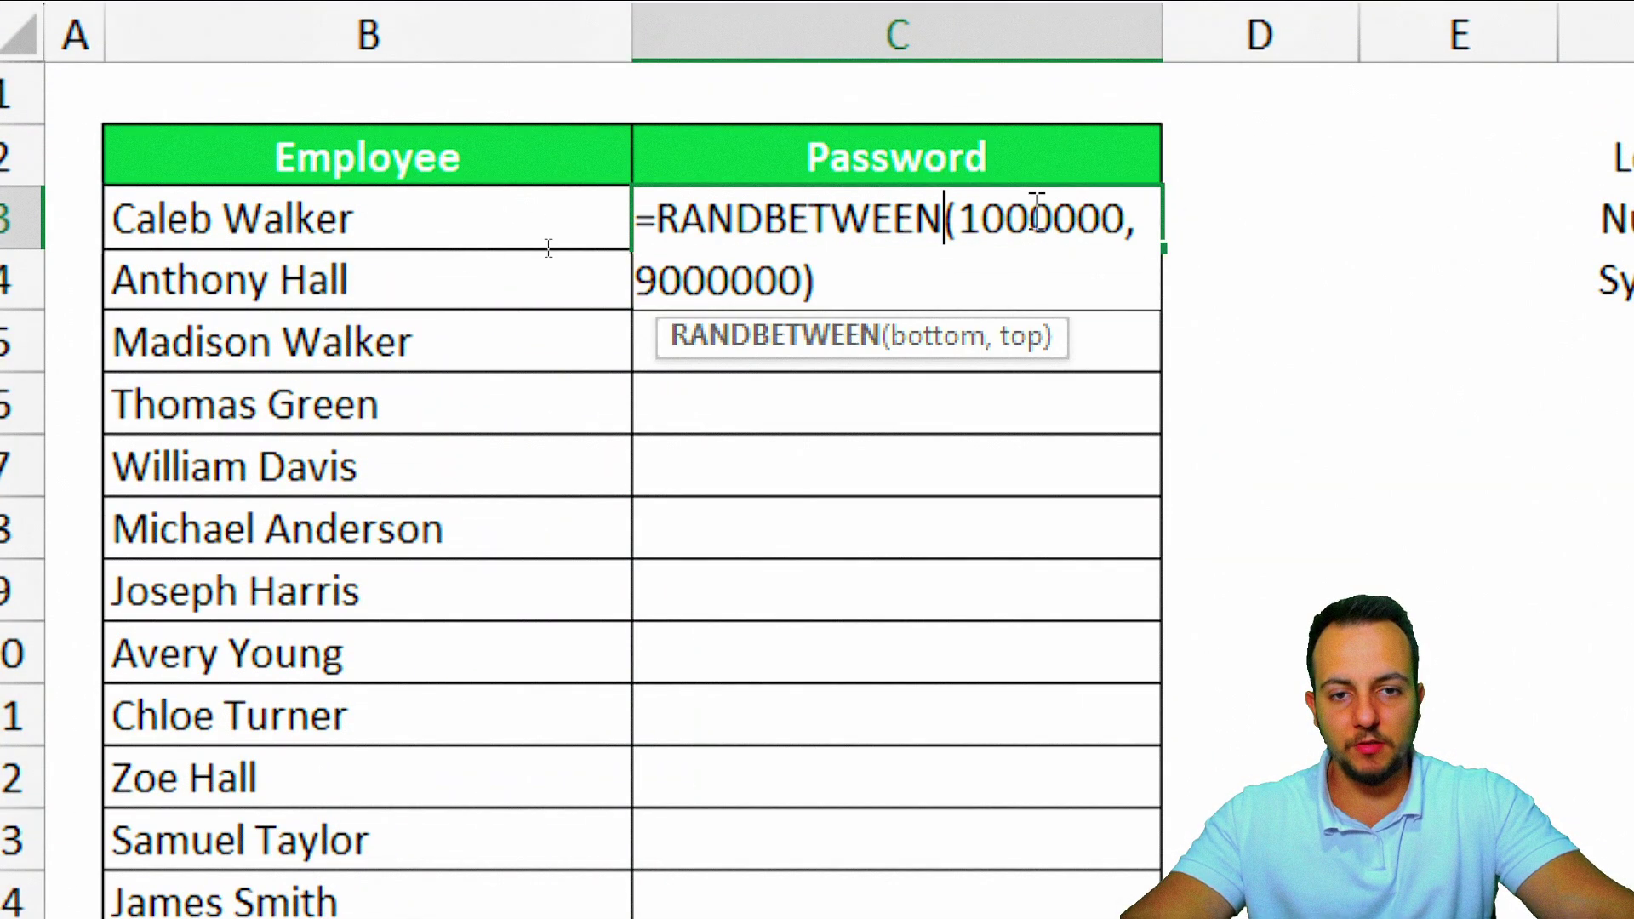
{"action": "key", "text": "Escape"}
{"action": "key", "text": "Delete"}
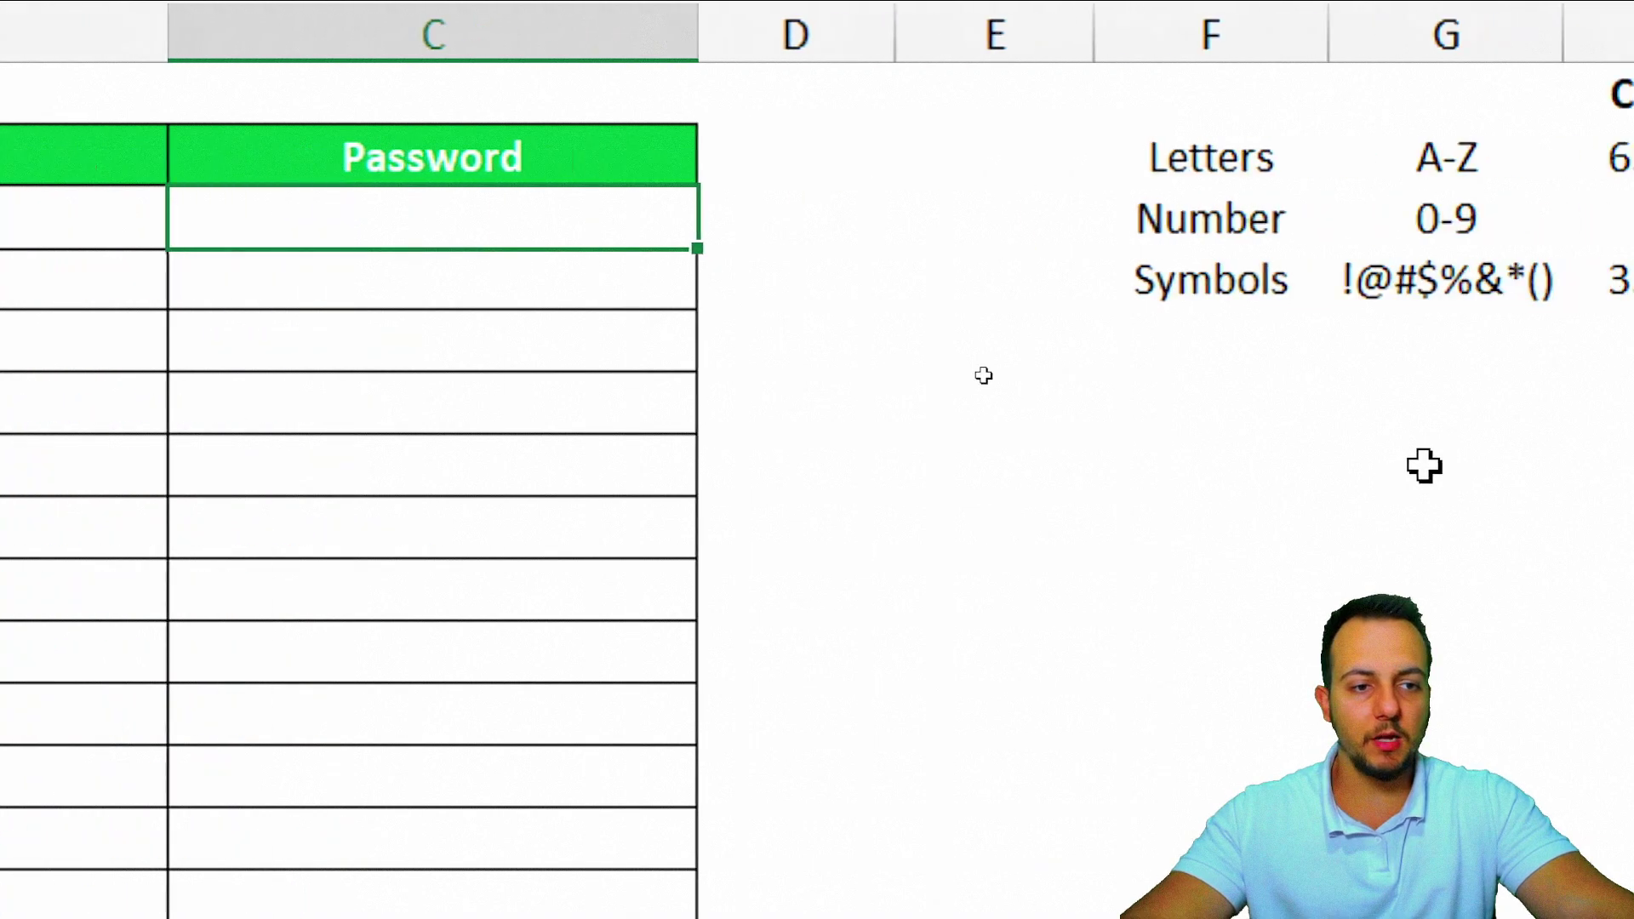
{"action": "left_click", "coordinate": [578, 163]}
{"action": "left_click", "coordinate": [568, 279]}
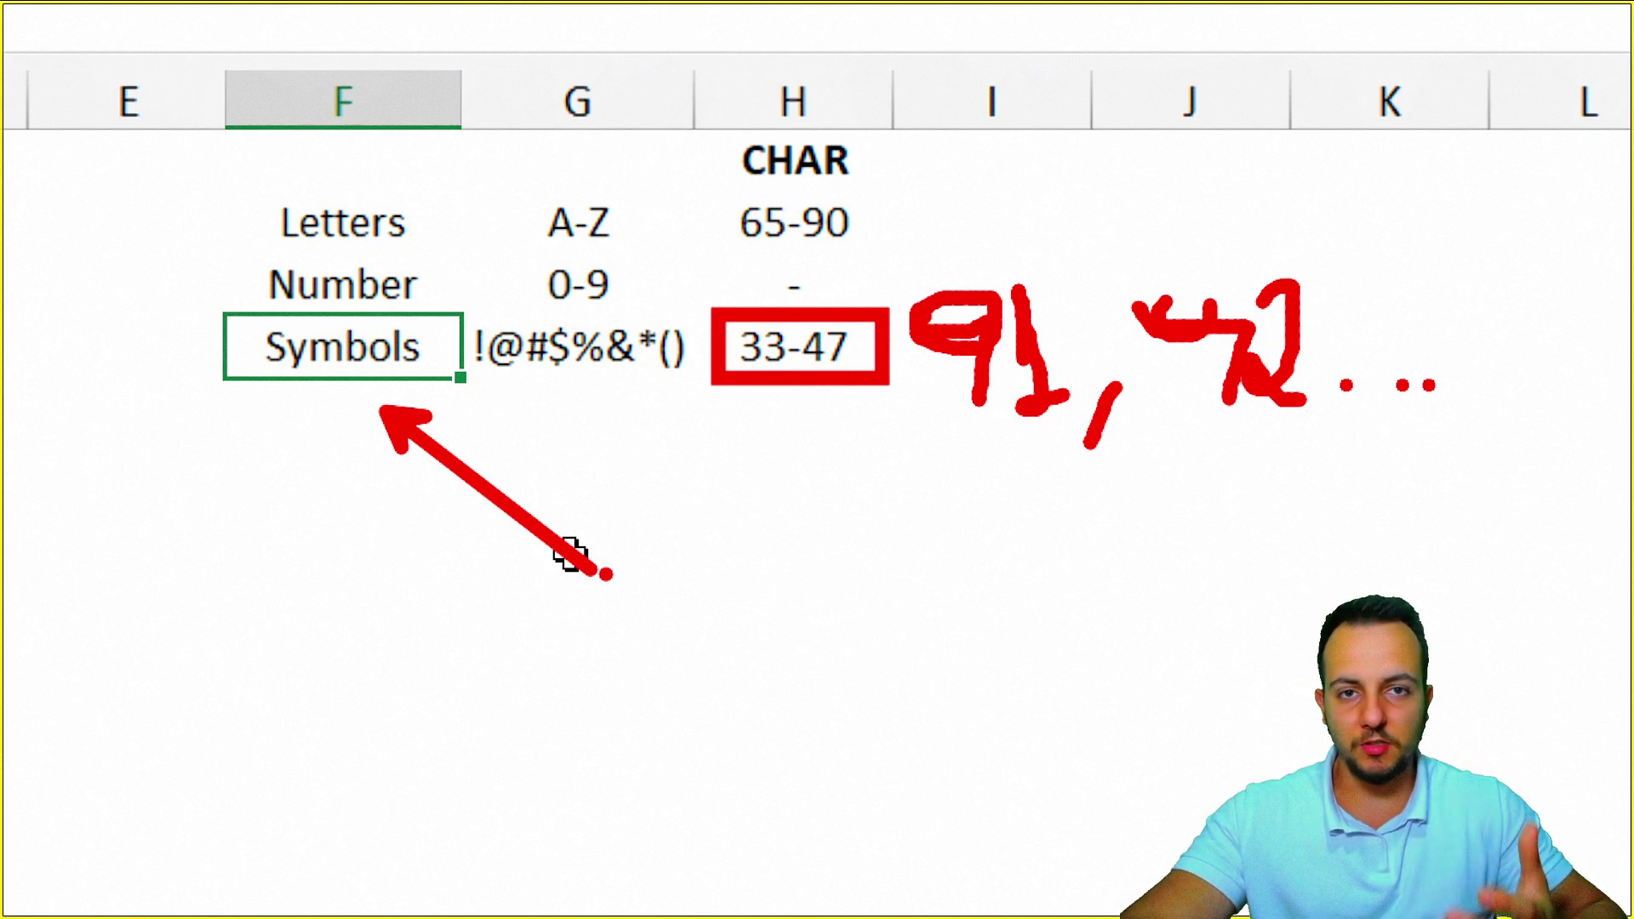
{"action": "key", "text": "Down"}
{"action": "key", "text": "Down"}
{"action": "key", "text": "Down"}
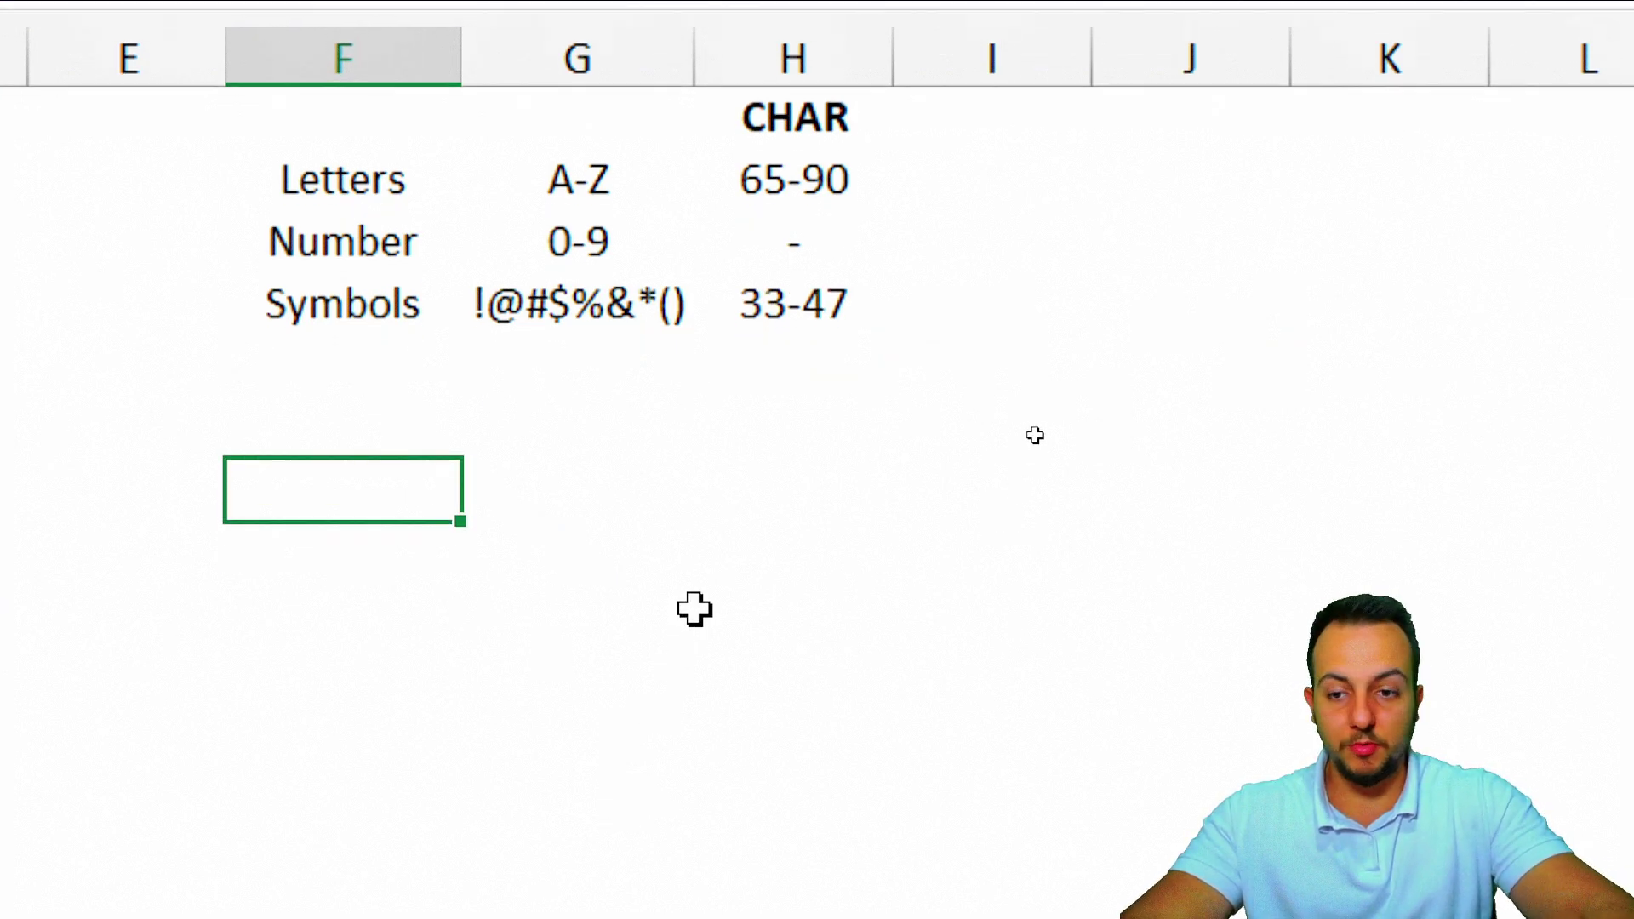
{"action": "type", "text": "=char"}
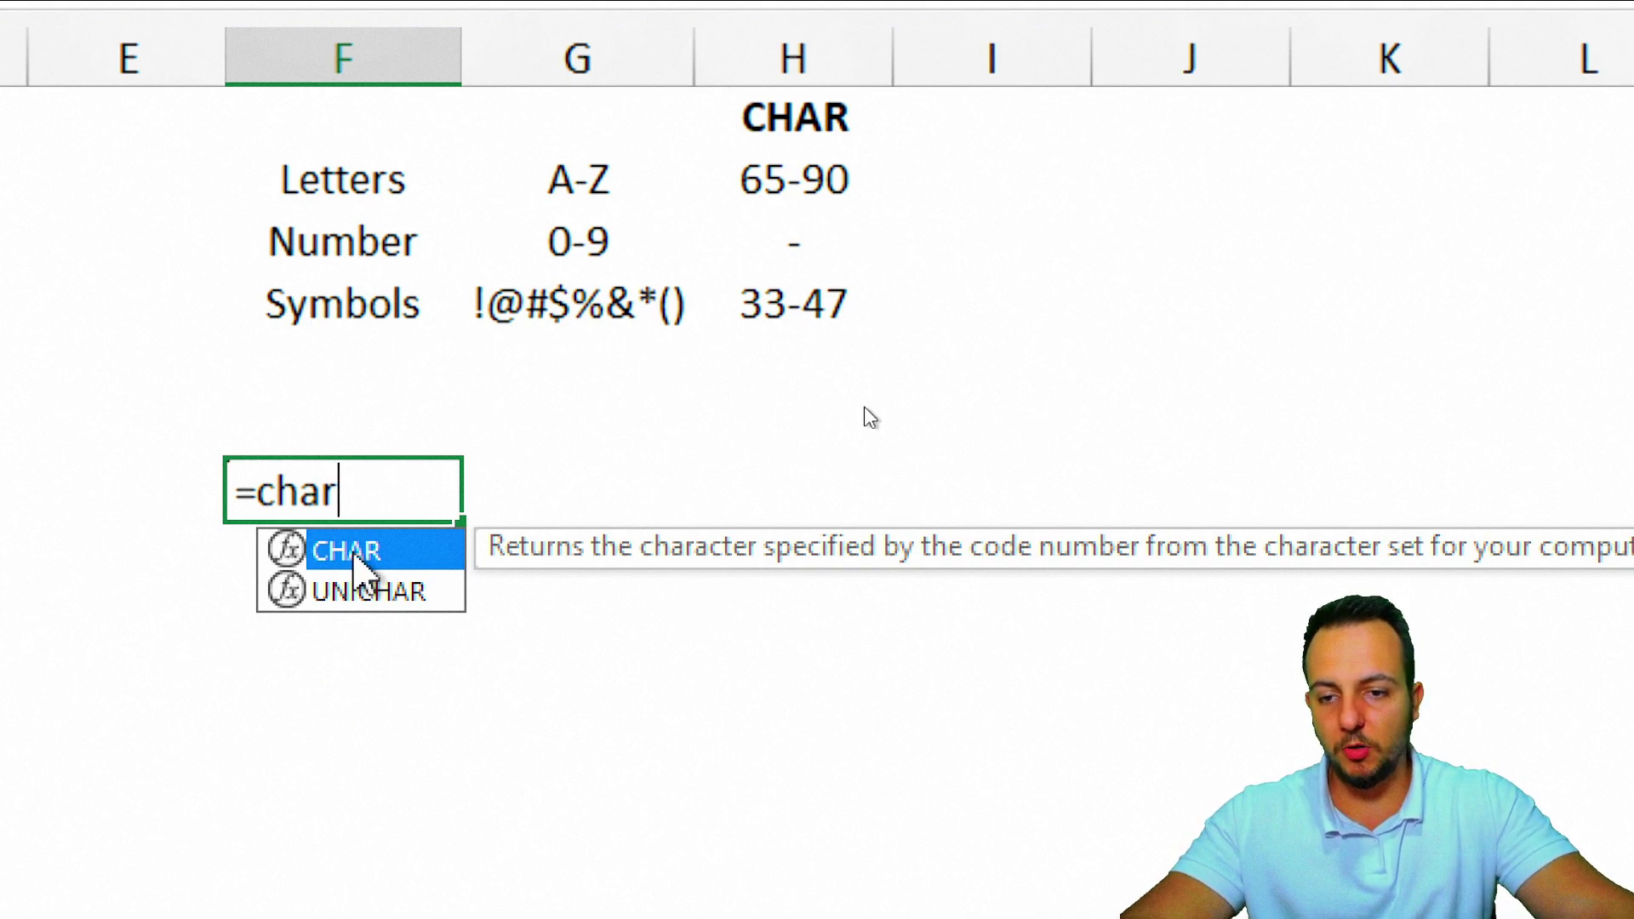
{"action": "double_click", "coordinate": [396, 553]}
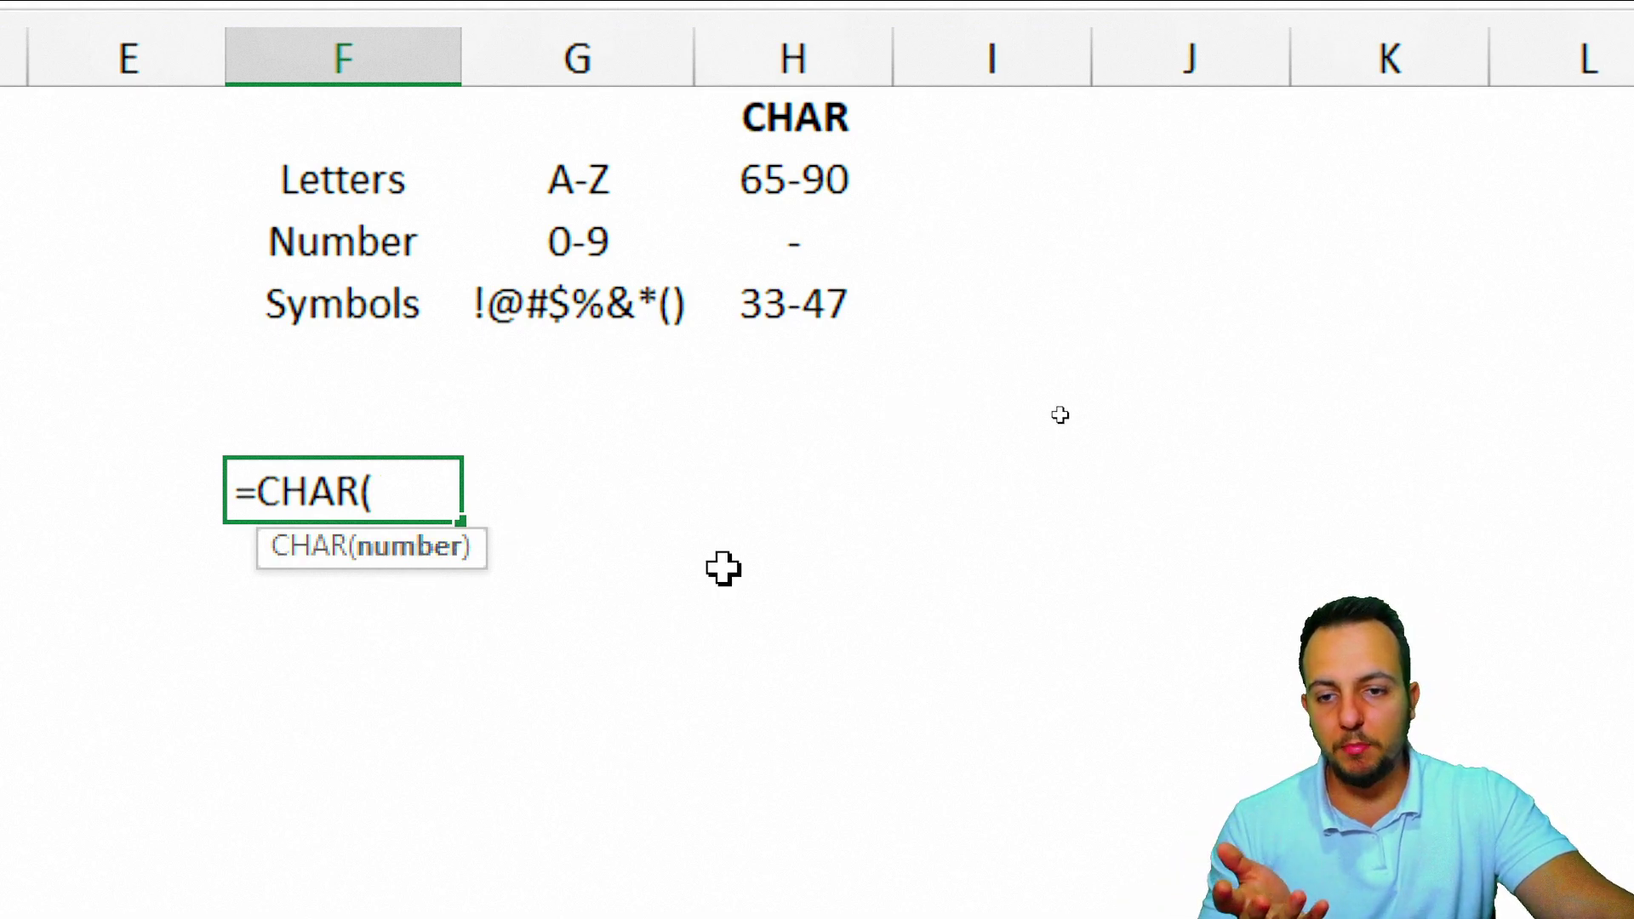
{"action": "type", "text": "65"}
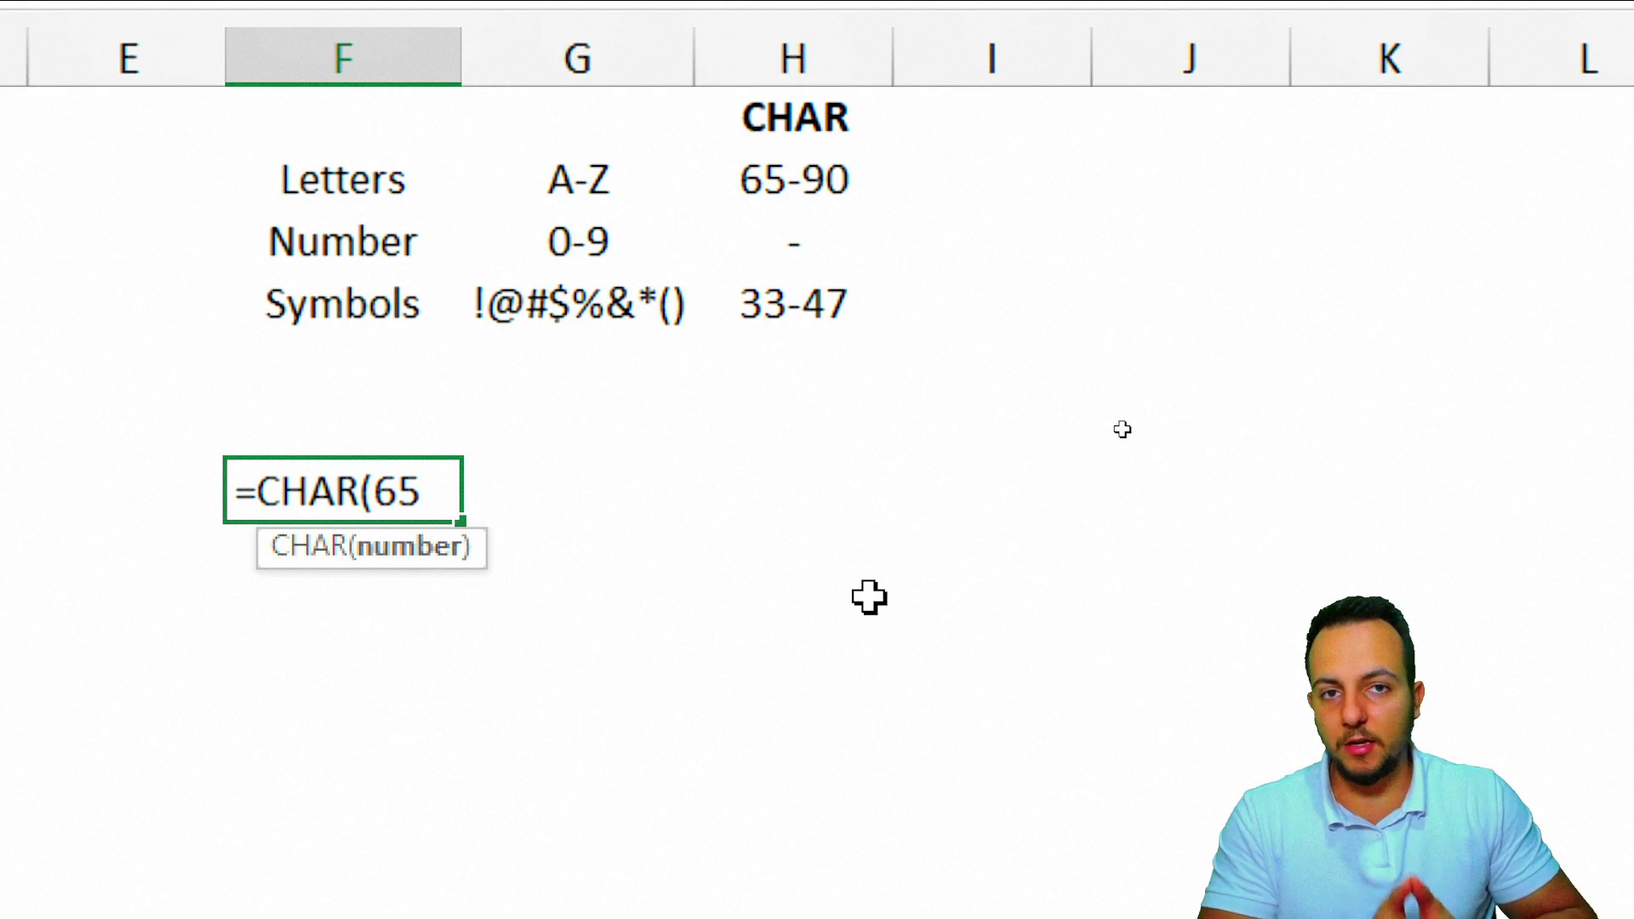
{"action": "key", "text": "Return"}
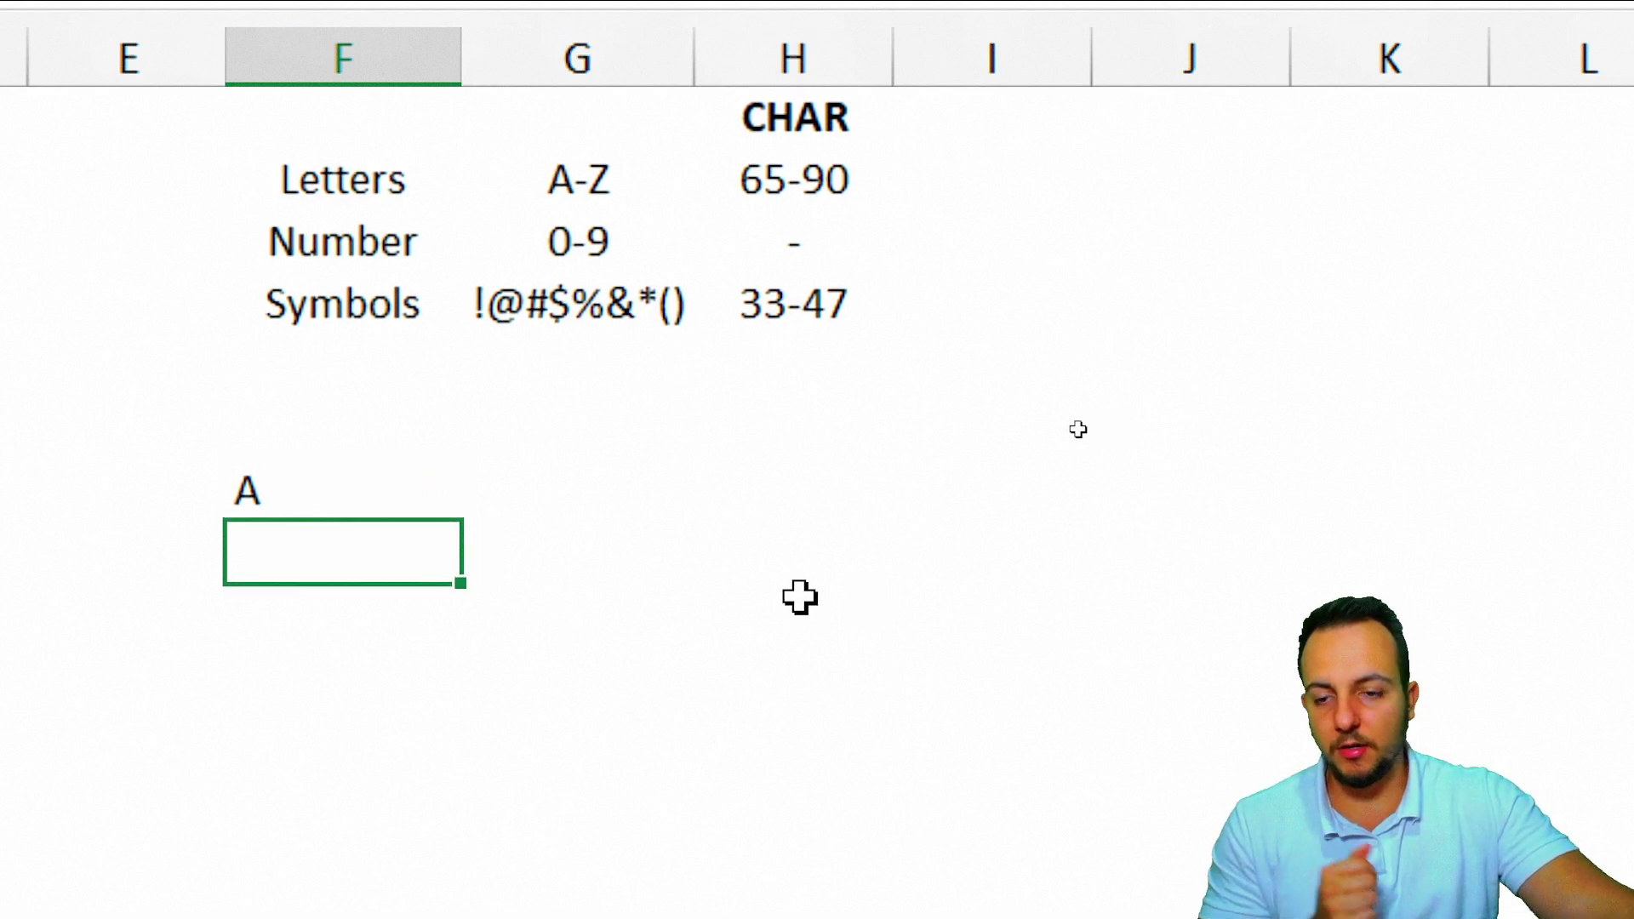
{"action": "double_click", "coordinate": [398, 475]}
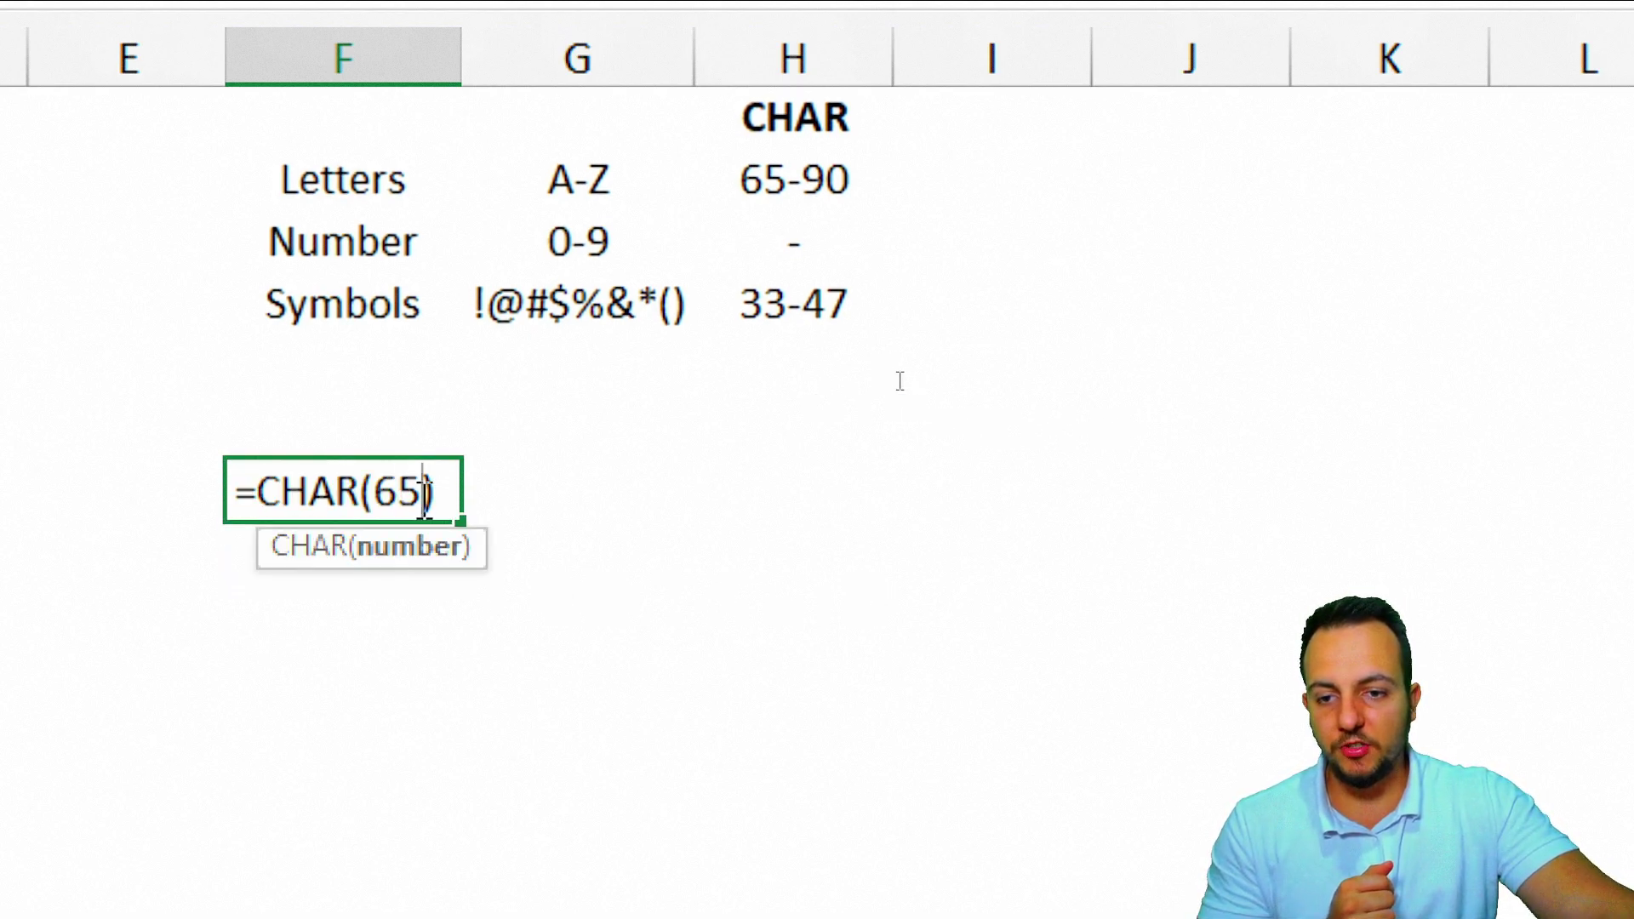
{"action": "key", "text": "BackSpace"}
{"action": "key", "text": "BackSpace"}
{"action": "type", "text": "90"}
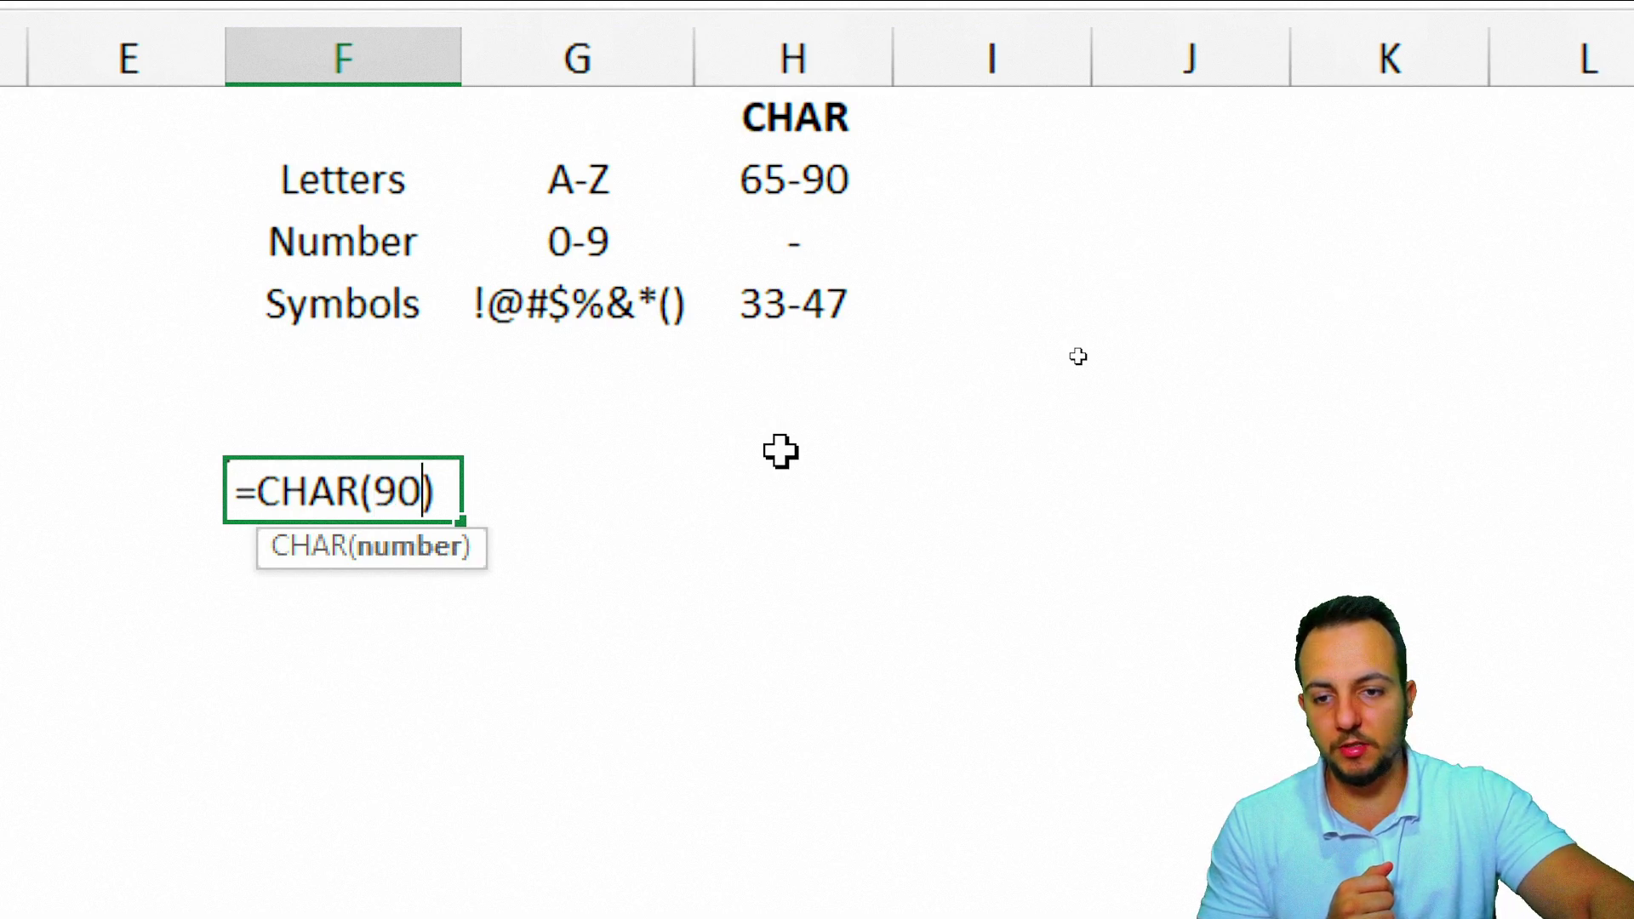
{"action": "key", "text": "Return"}
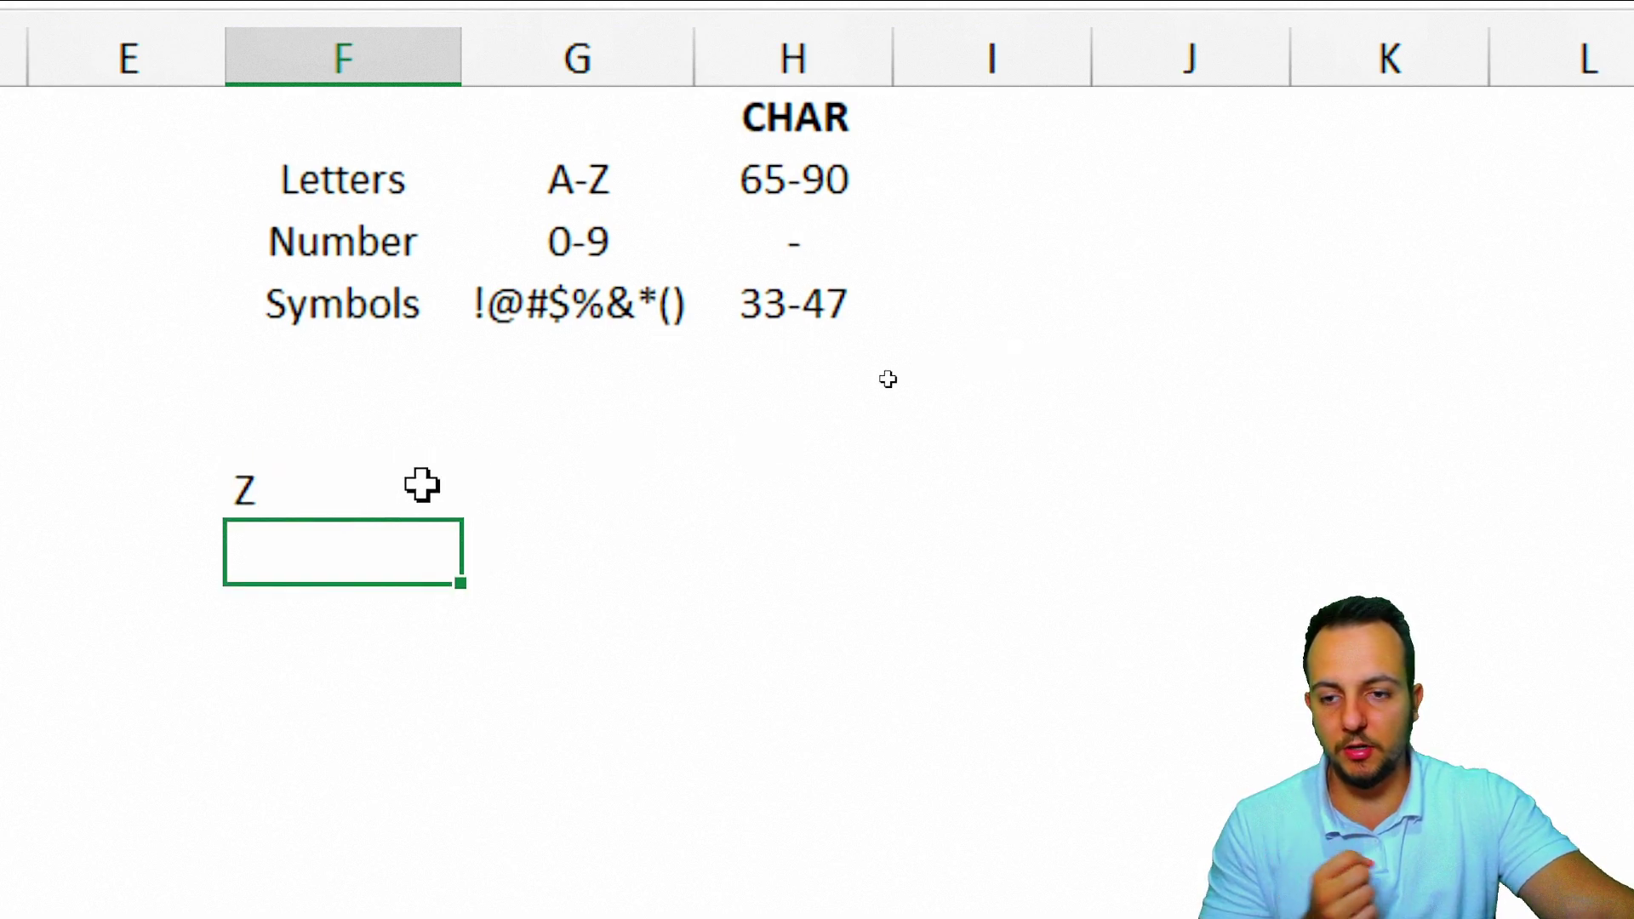
{"action": "left_click", "coordinate": [351, 489]}
{"action": "double_click", "coordinate": [351, 489]}
{"action": "key", "text": "Right"}
{"action": "key", "text": "Right"}
{"action": "key", "text": "Delete"}
{"action": "key", "text": "BackSpace"}
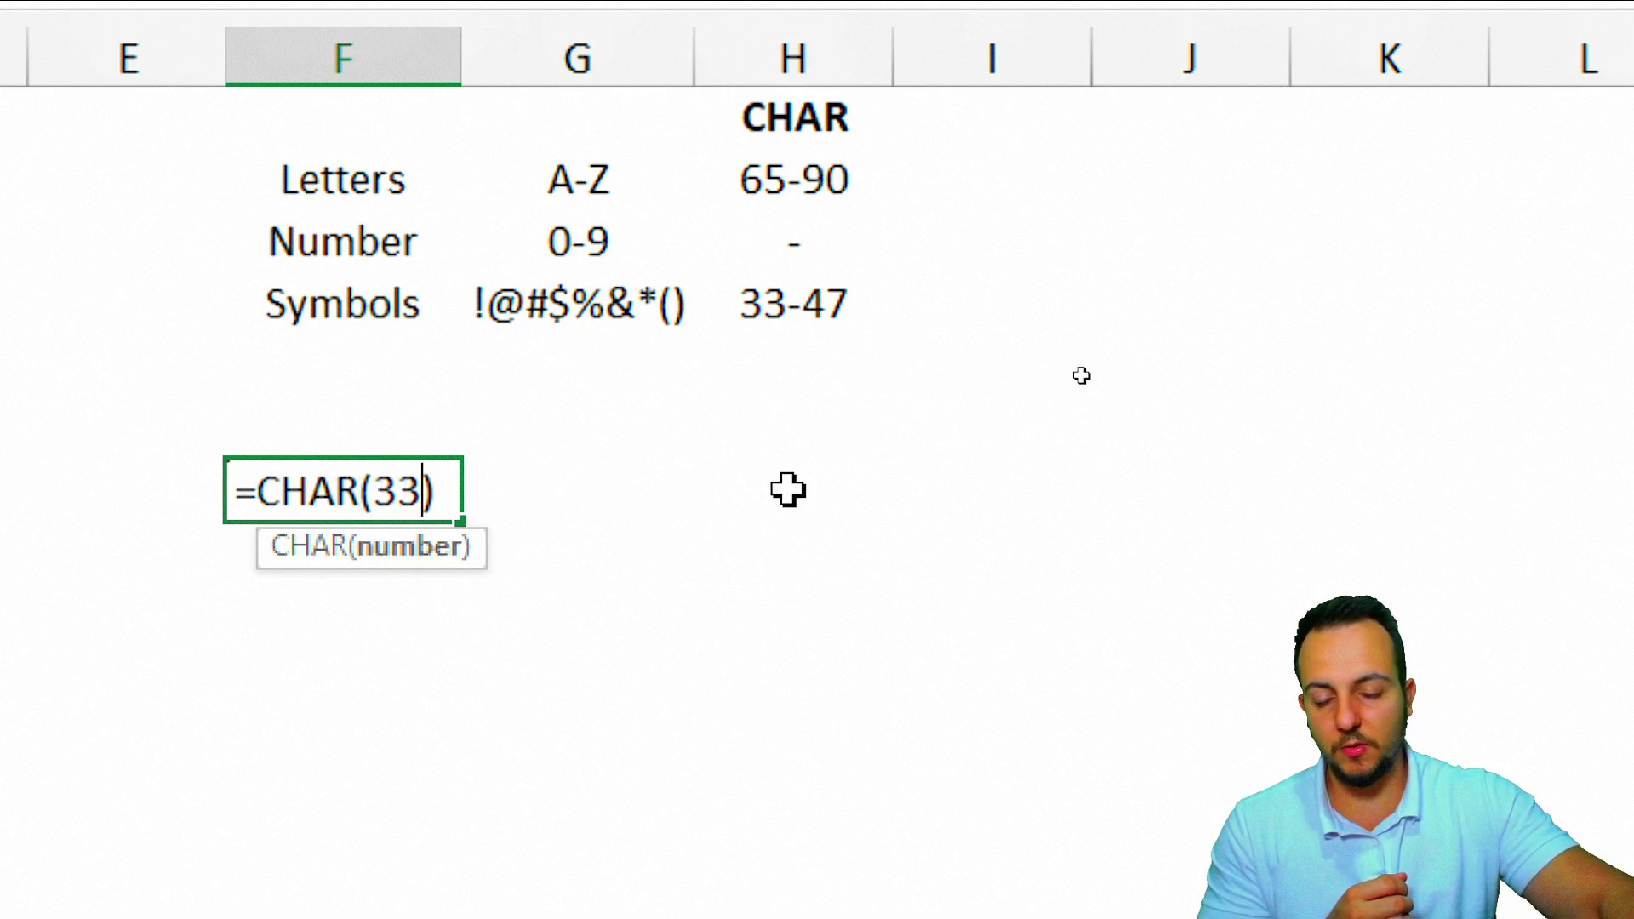
{"action": "key", "text": "Return"}
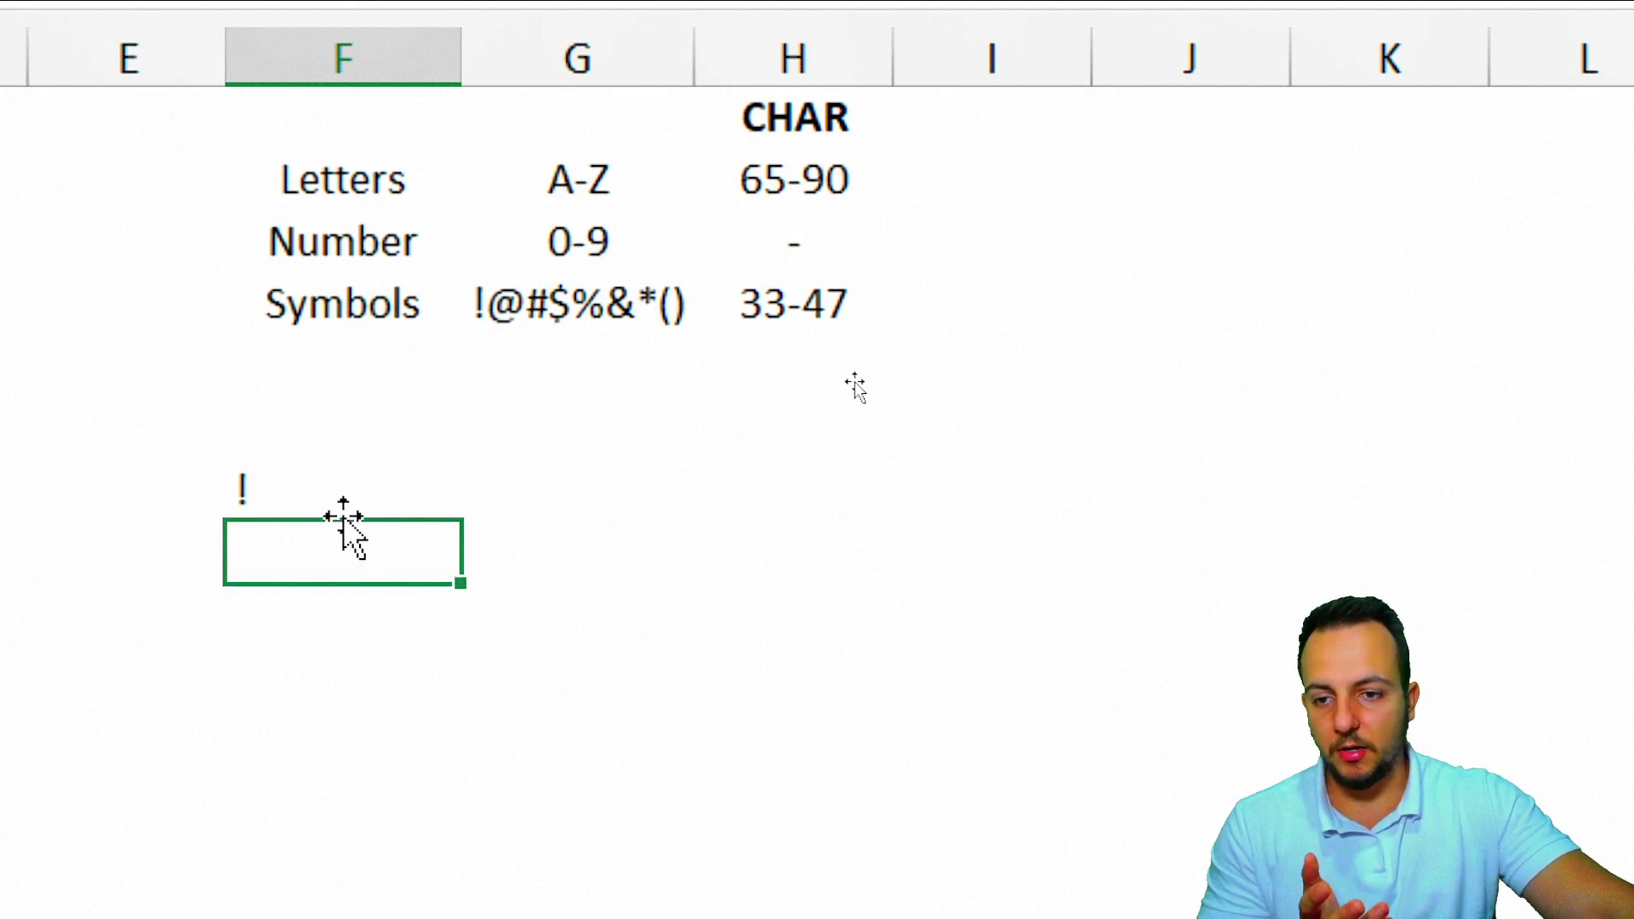
{"action": "left_click", "coordinate": [332, 496]}
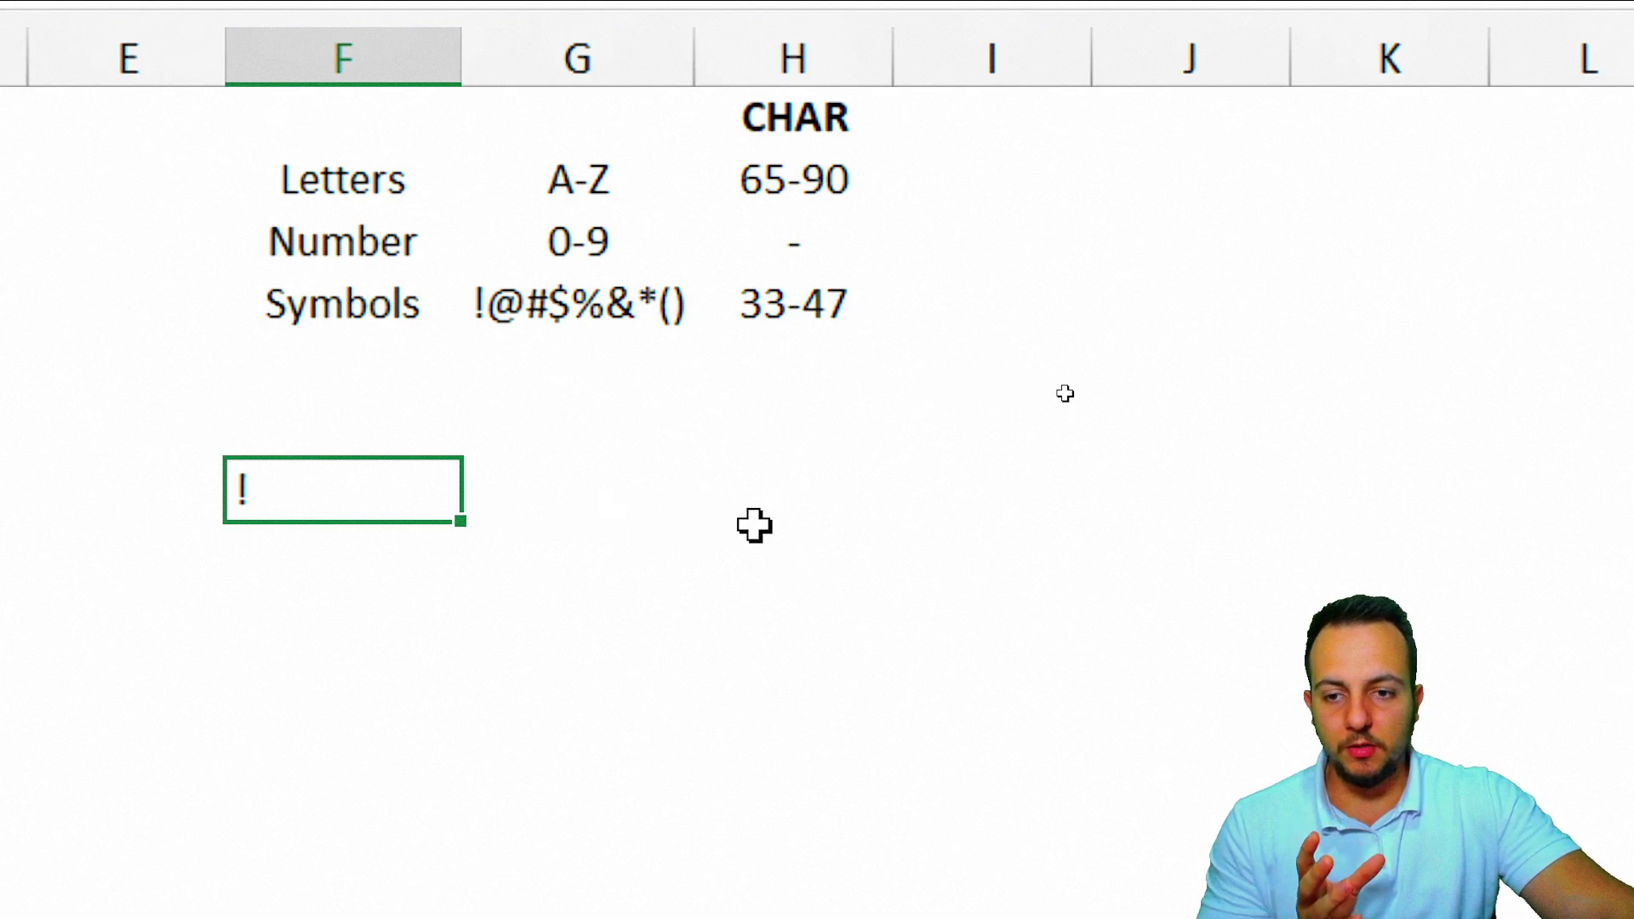
{"action": "key", "text": "Delete"}
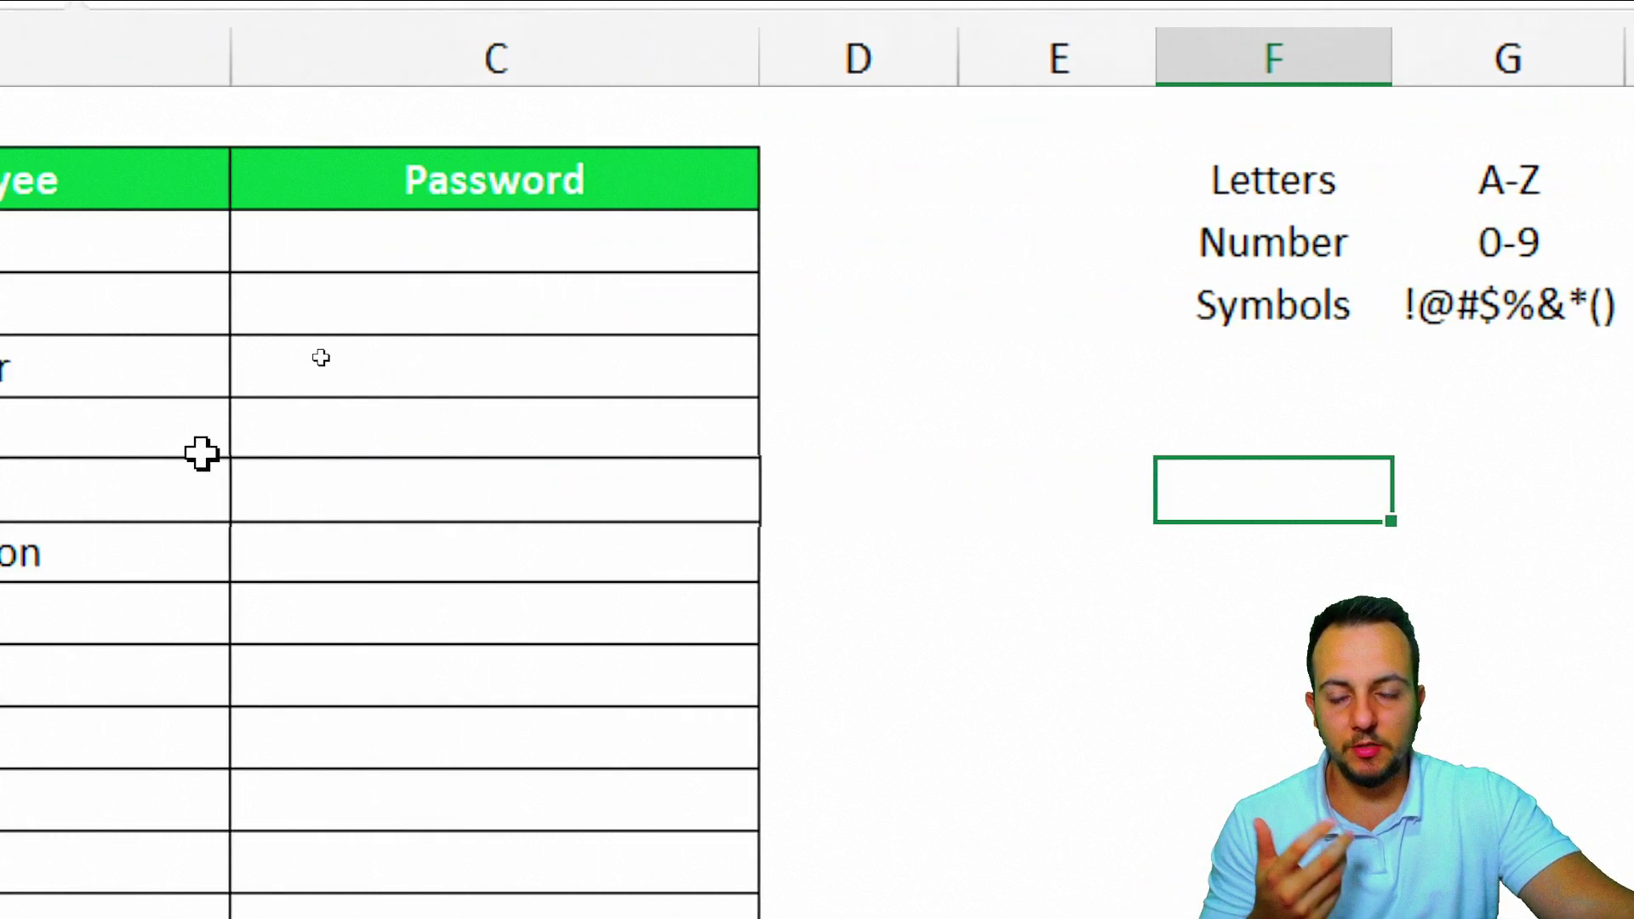
Enter =CHAR(RANDBETWEEN(65,90)) in C3 for a random capital letter and recalculate with F9.
{"action": "key", "text": "Left"}
{"action": "key", "text": "Left"}
{"action": "key", "text": "Left"}
{"action": "key", "text": "Up"}
{"action": "key", "text": "Up"}
{"action": "key", "text": "Up"}
{"action": "key", "text": "Up"}
{"action": "type", "text": "=char"}
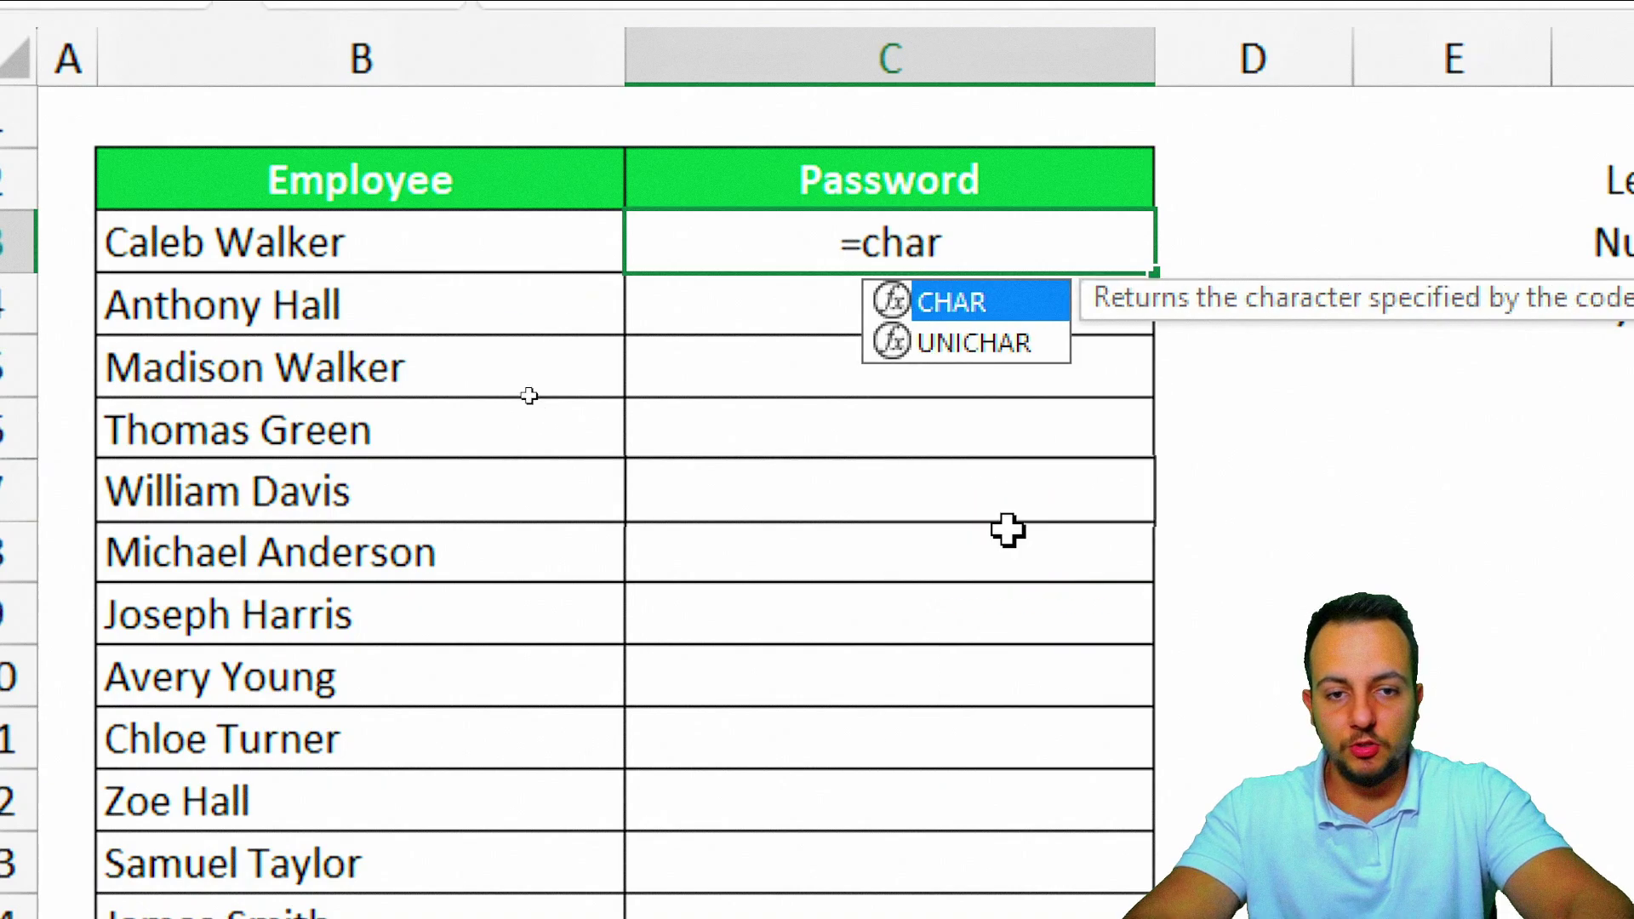
{"action": "double_click", "coordinate": [1021, 303]}
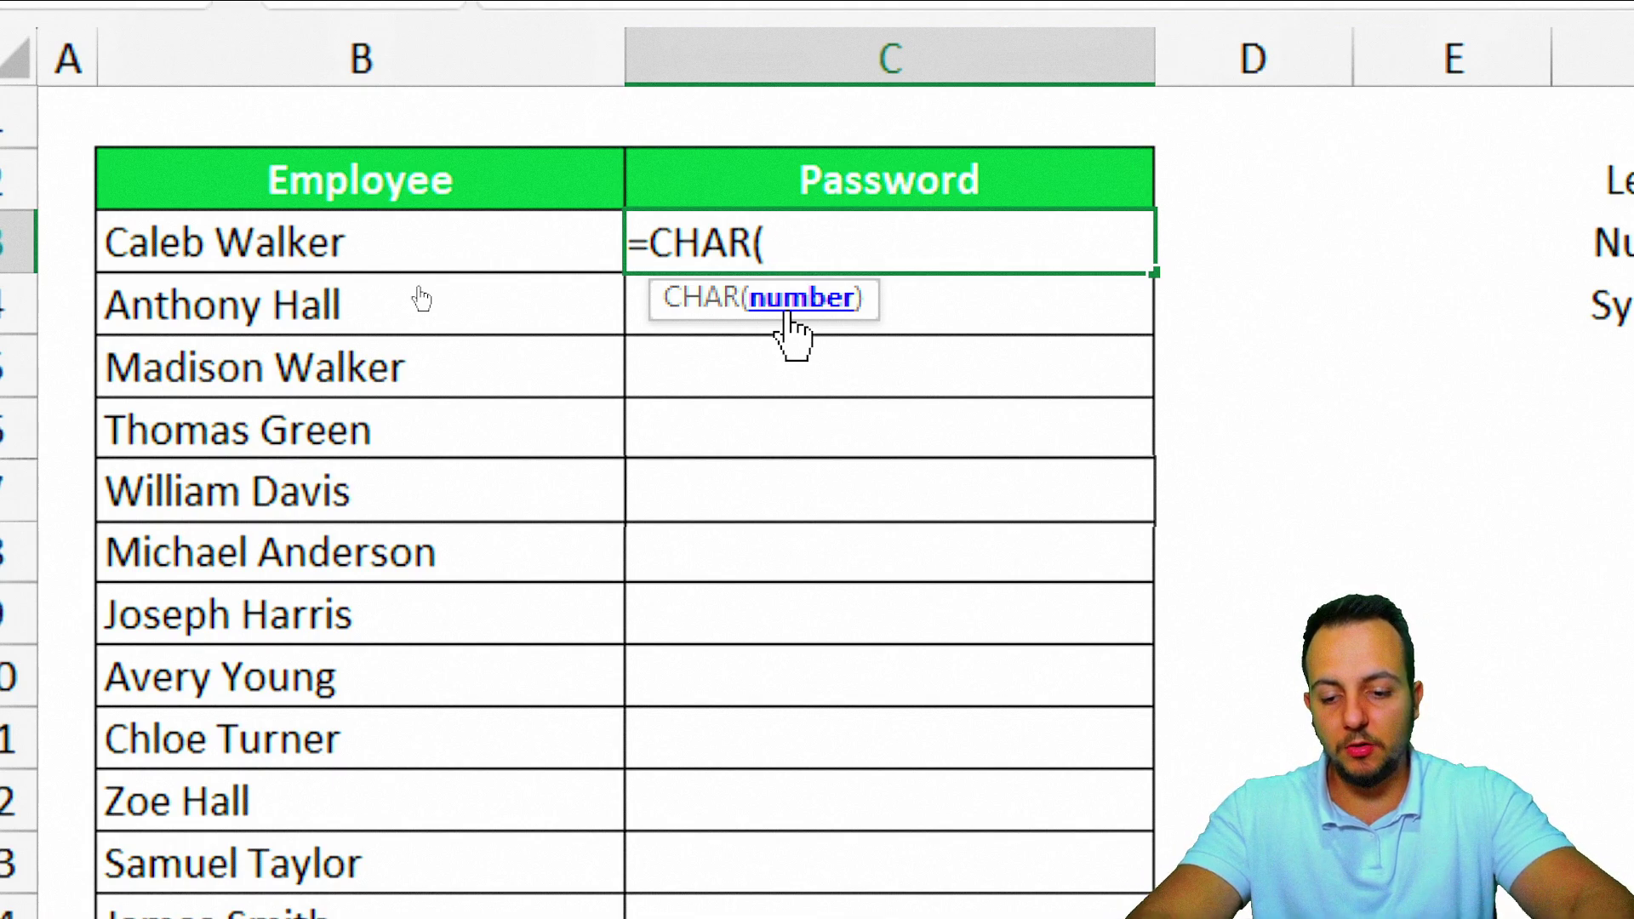
{"action": "type", "text": "rand"}
{"action": "key", "text": "Down"}
{"action": "key", "text": "Down"}
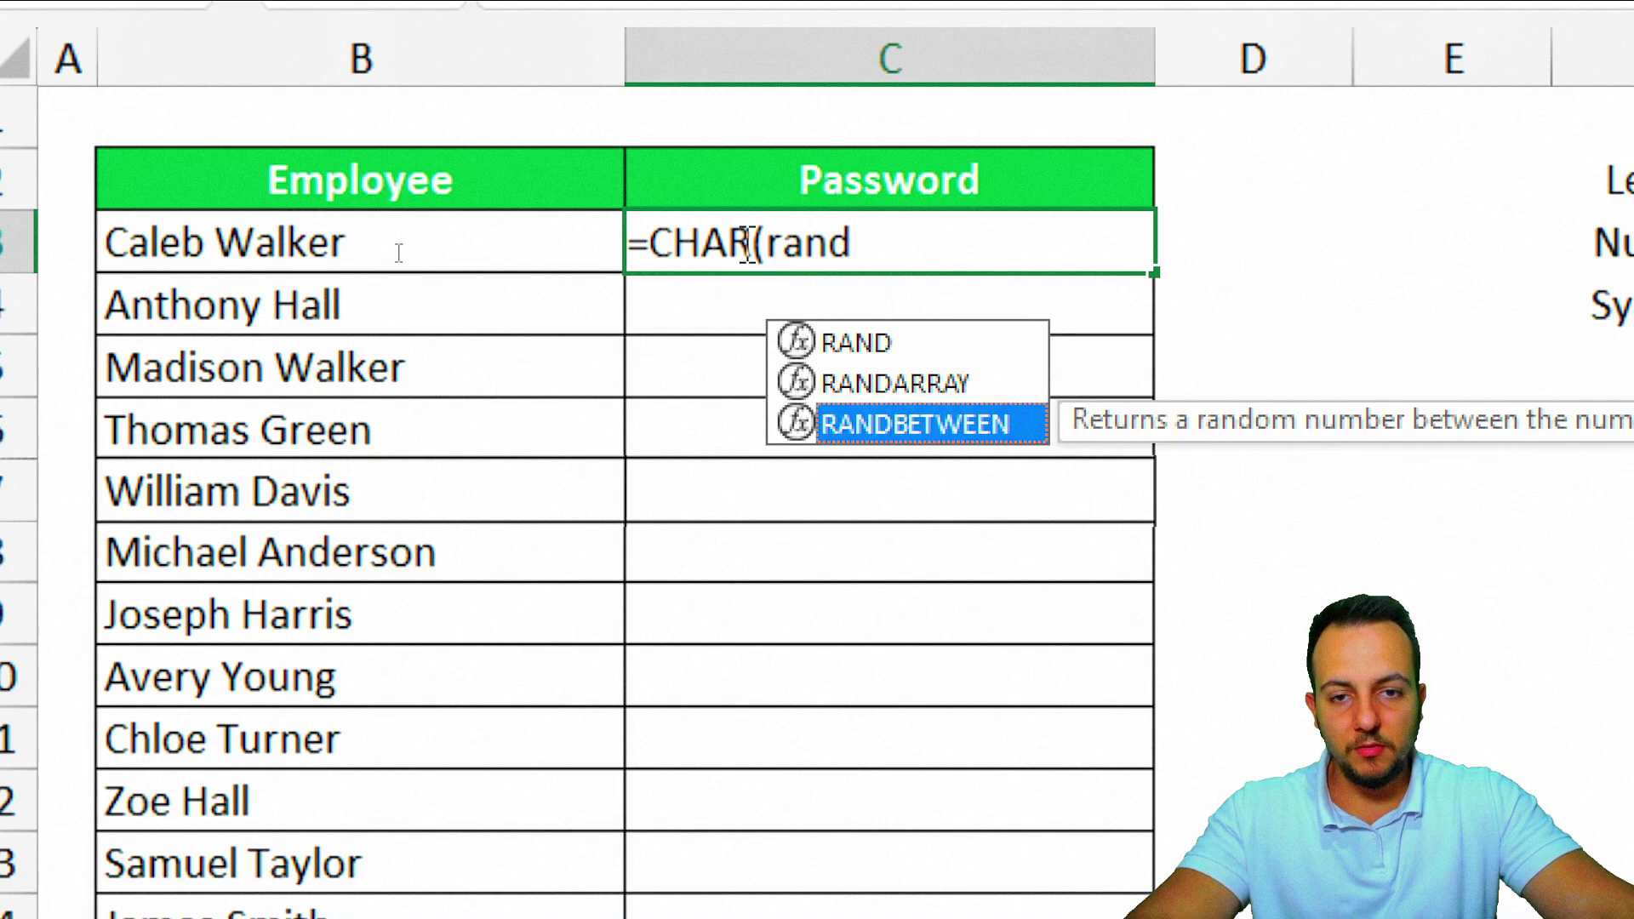
{"action": "double_click", "coordinate": [940, 432]}
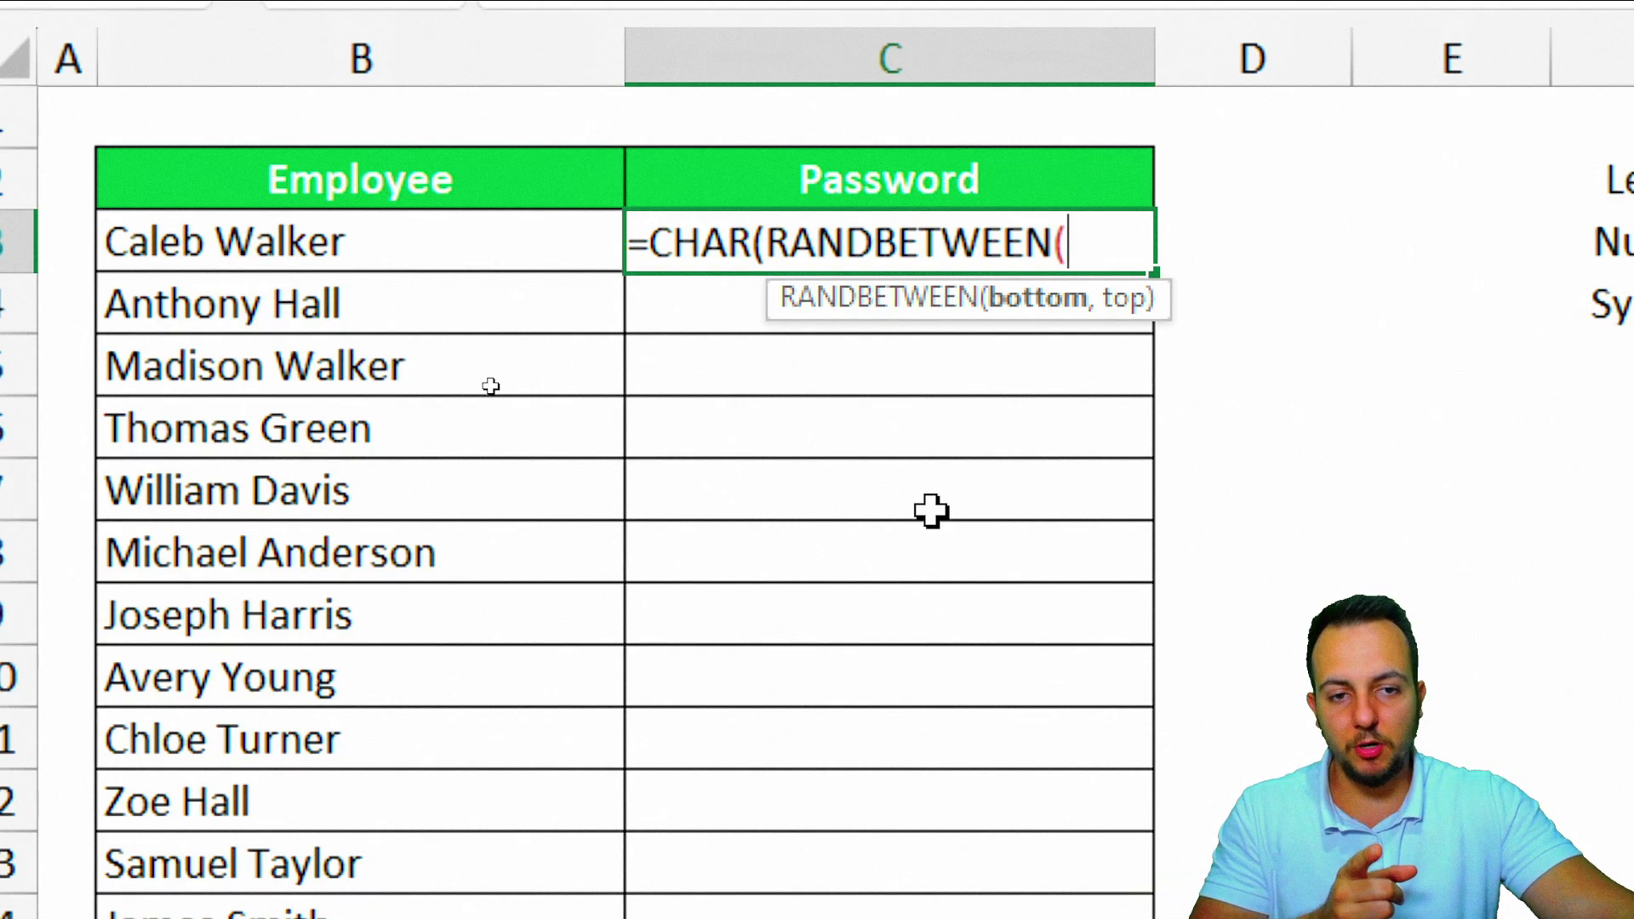
{"action": "type", "text": "65,90"}
{"action": "key", "text": "Return"}
{"action": "key", "text": "Return"}
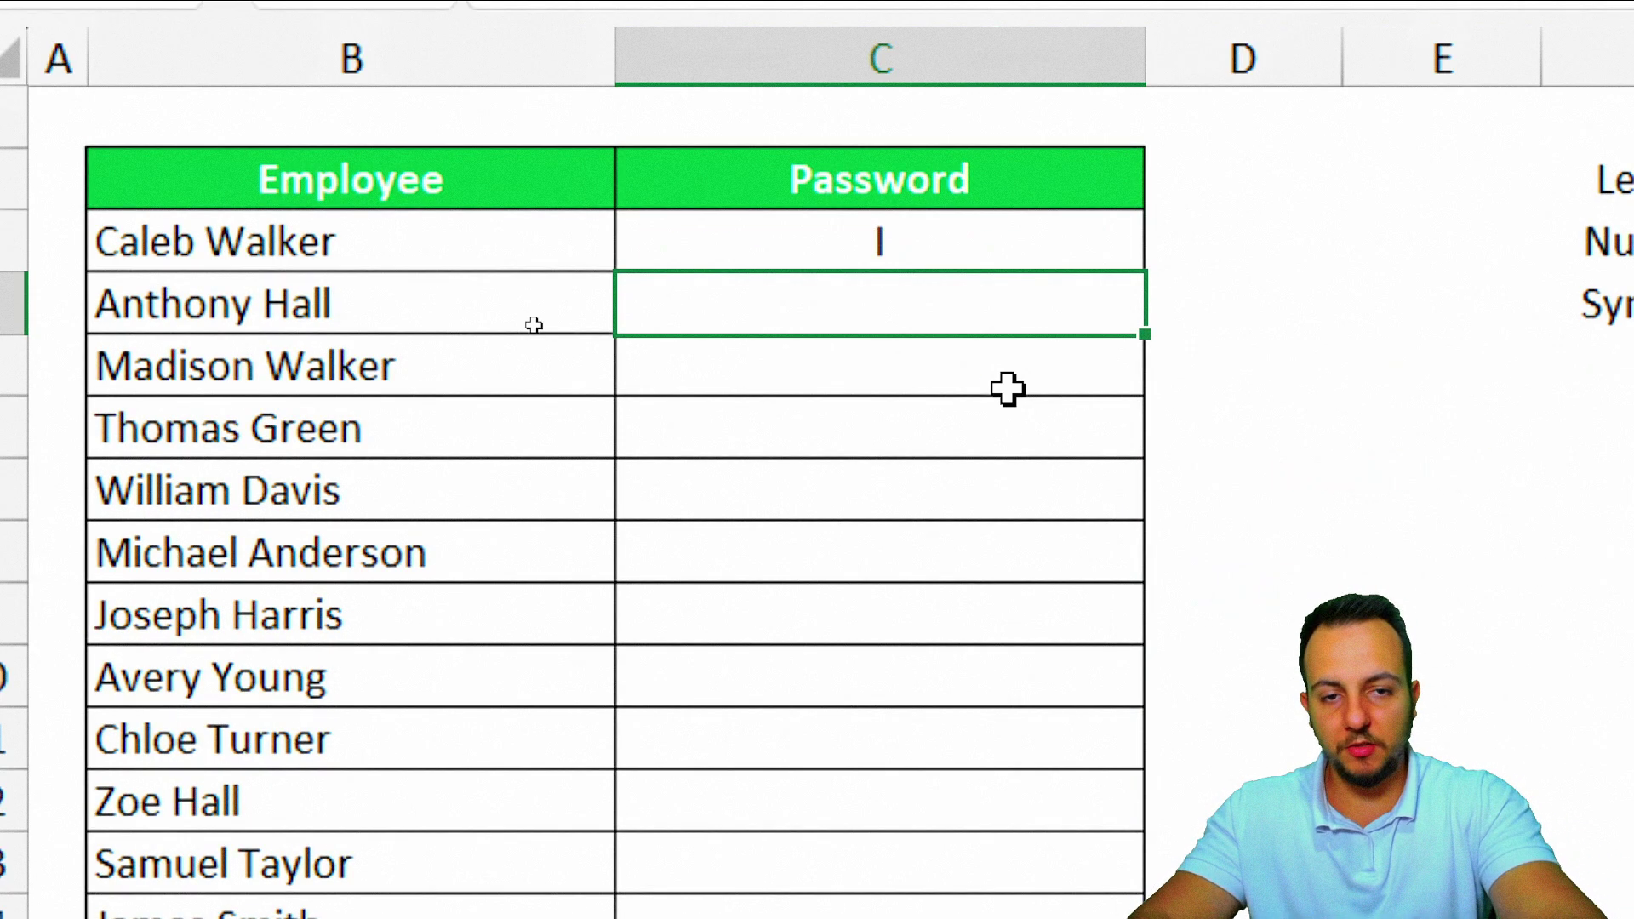
{"action": "key", "text": "F9"}
{"action": "key", "text": "F9"}
{"action": "key", "text": "F9"}
{"action": "key", "text": "F9"}
{"action": "key", "text": "F9"}
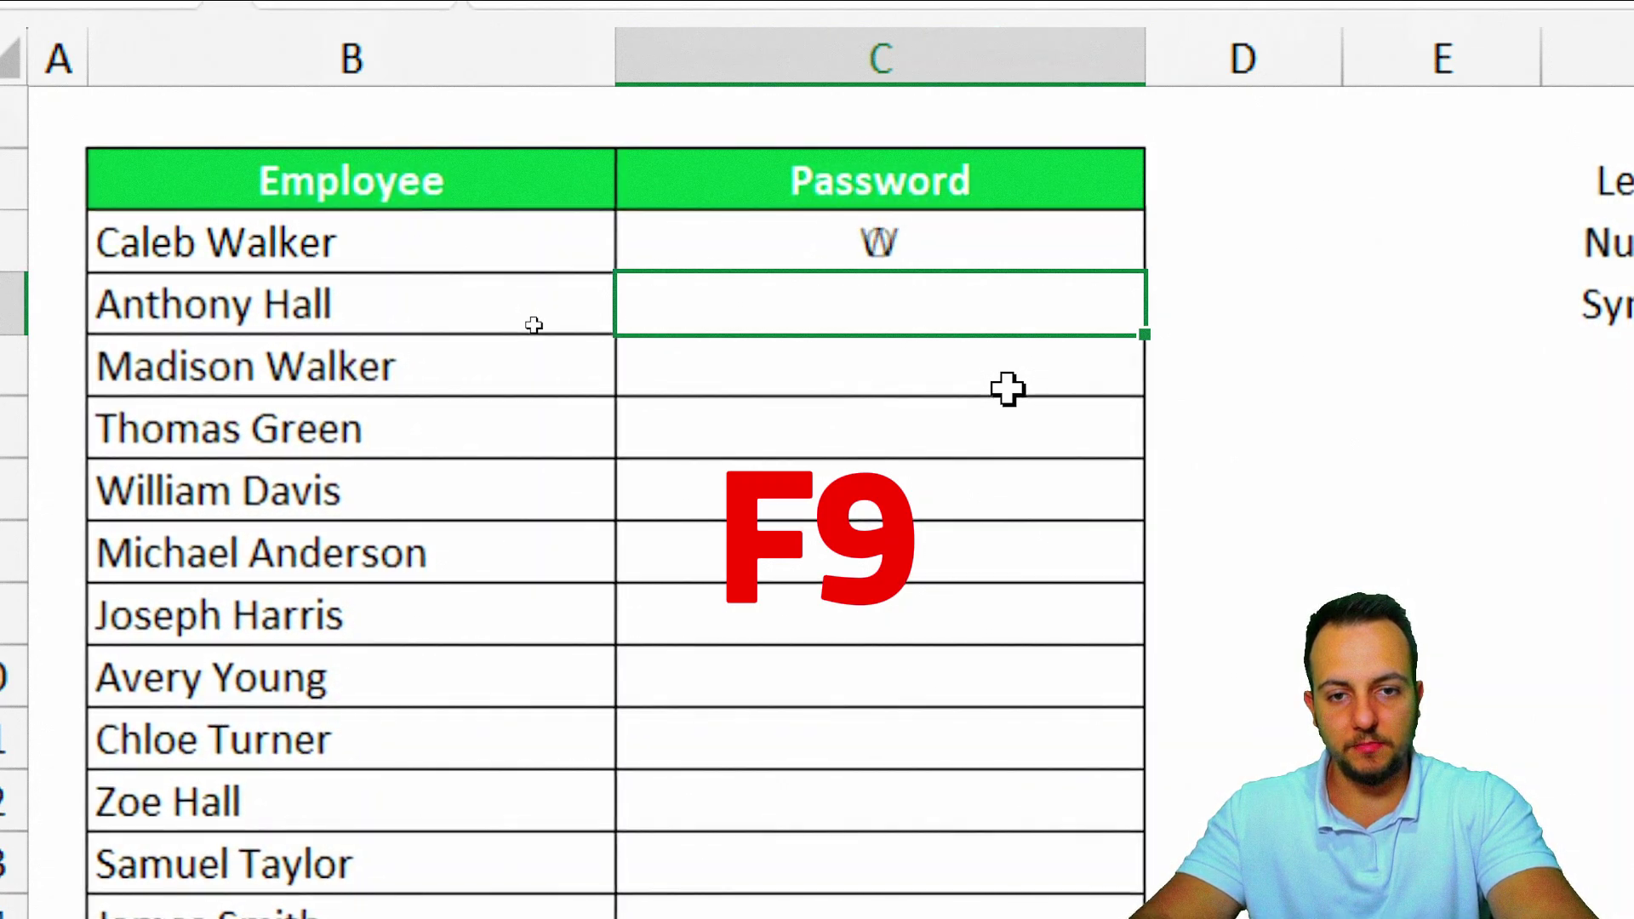
{"action": "key", "text": "F9"}
Append &RANDBETWEEN(1000,9999) to C3's formula for a four-digit suffix, then recalculate twice.
{"action": "double_click", "coordinate": [1035, 247]}
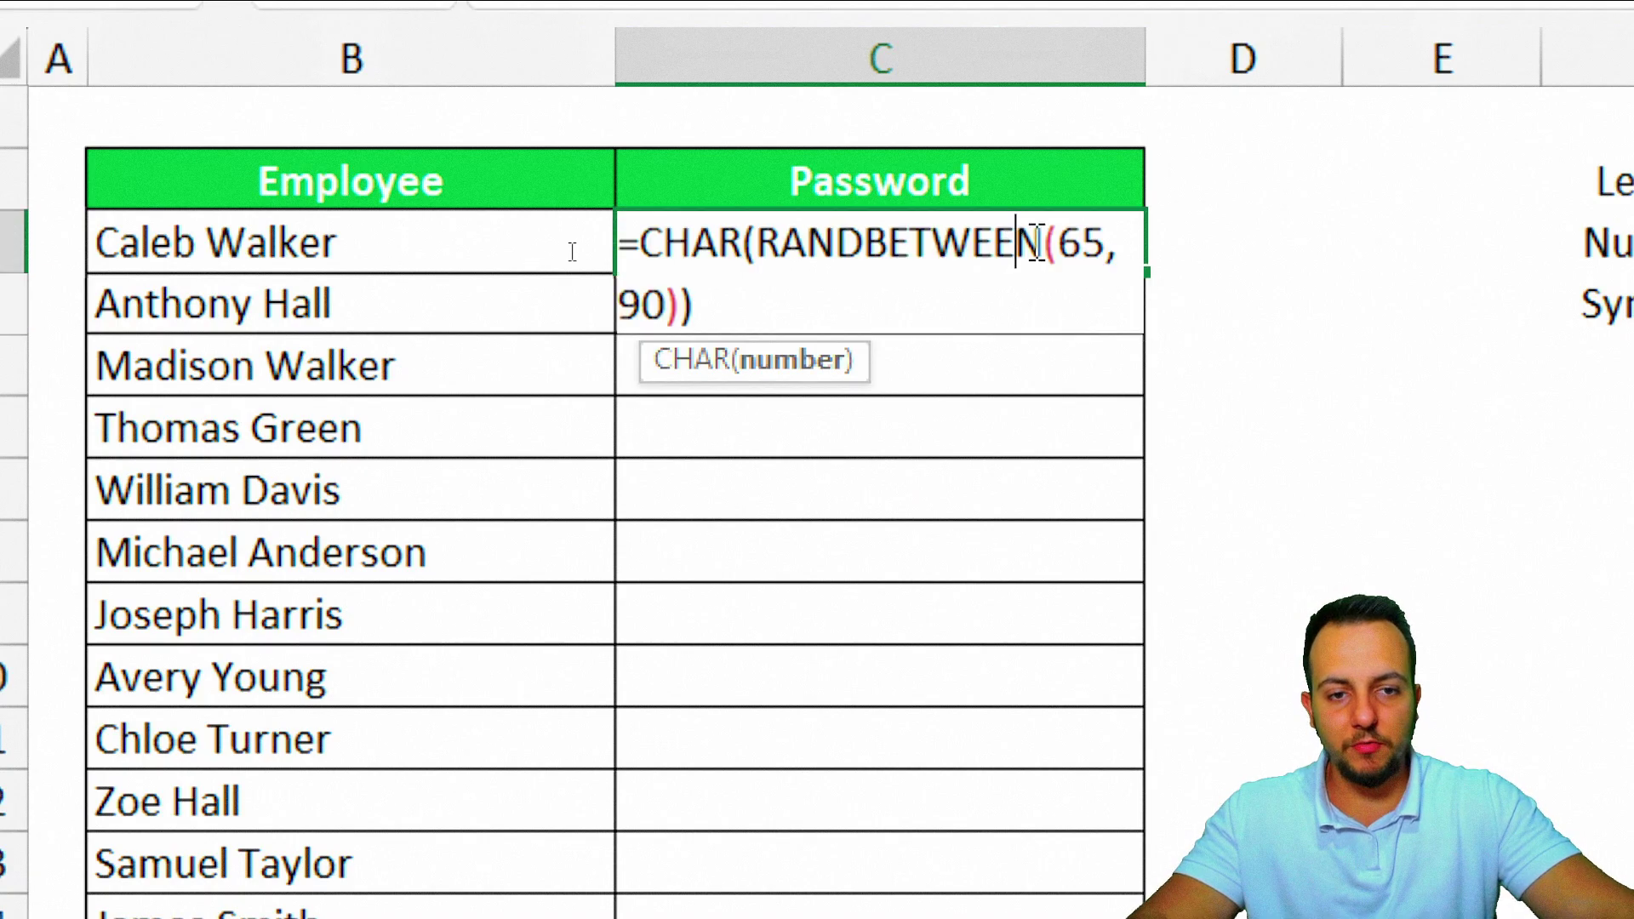
{"action": "key", "text": "Escape"}
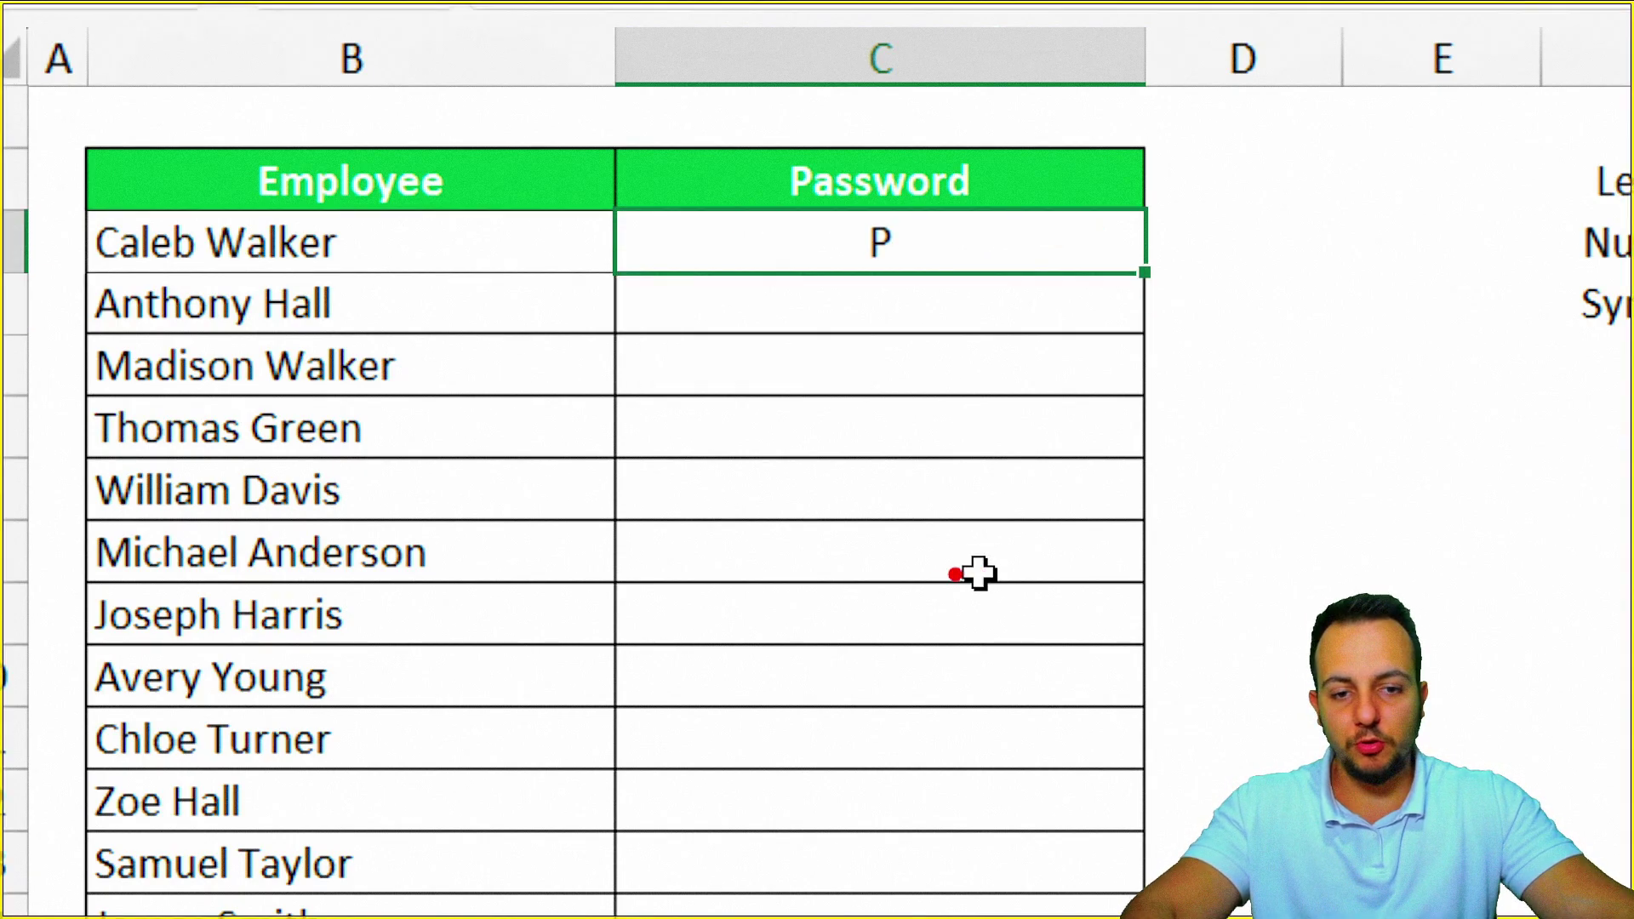
{"action": "double_click", "coordinate": [933, 241]}
{"action": "left_click", "coordinate": [709, 292]}
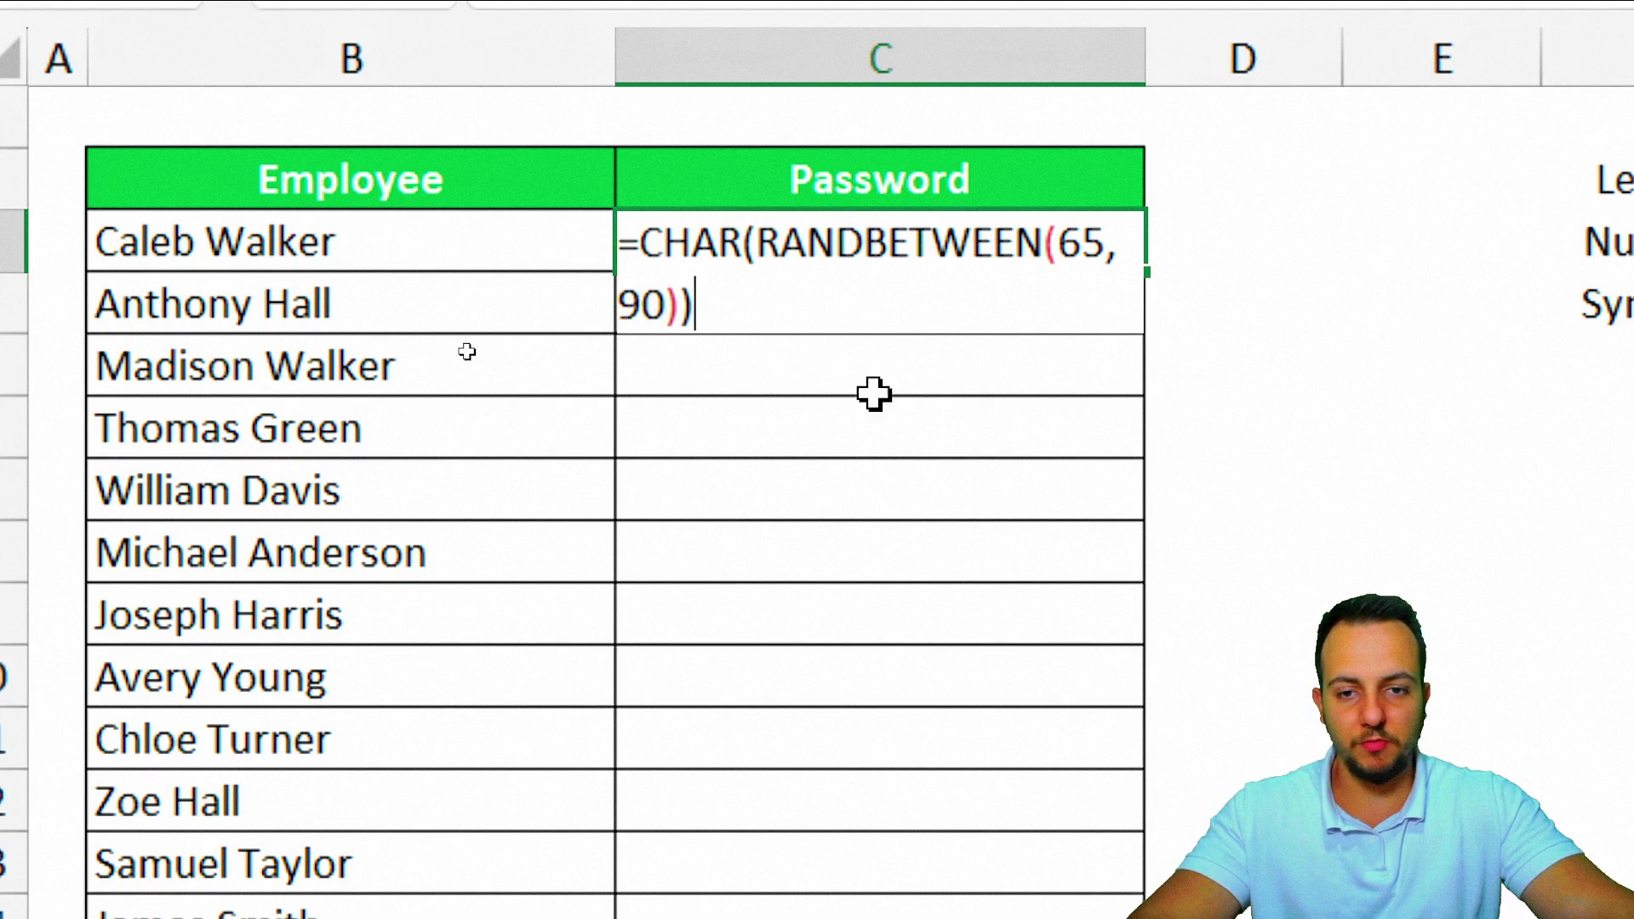
{"action": "type", "text": "&"}
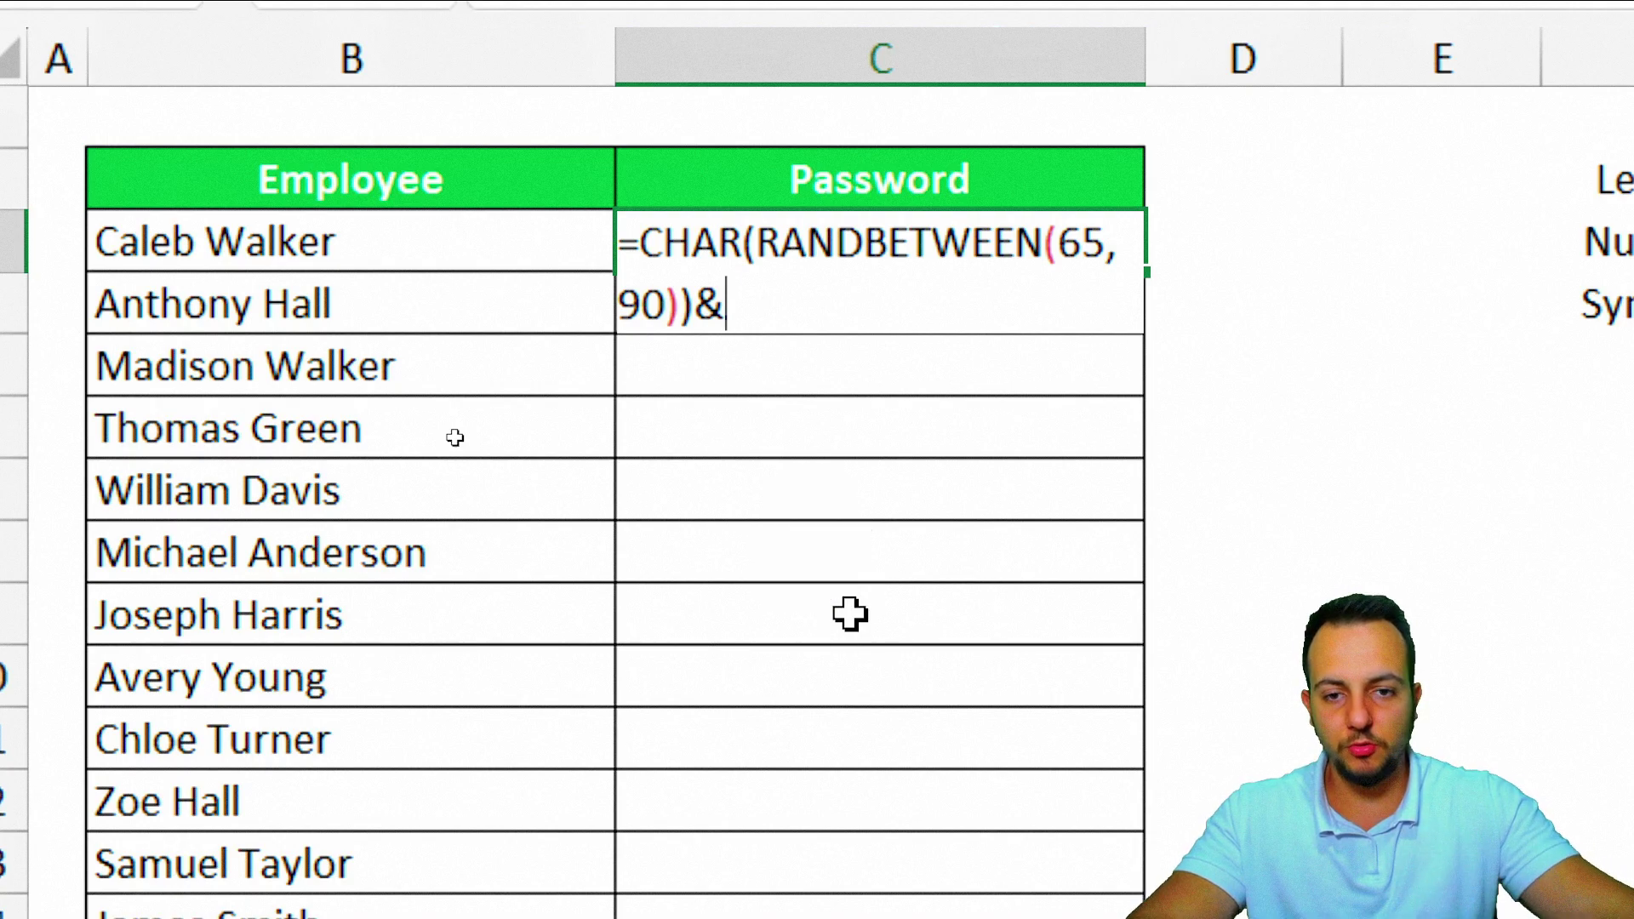
{"action": "type", "text": "rand"}
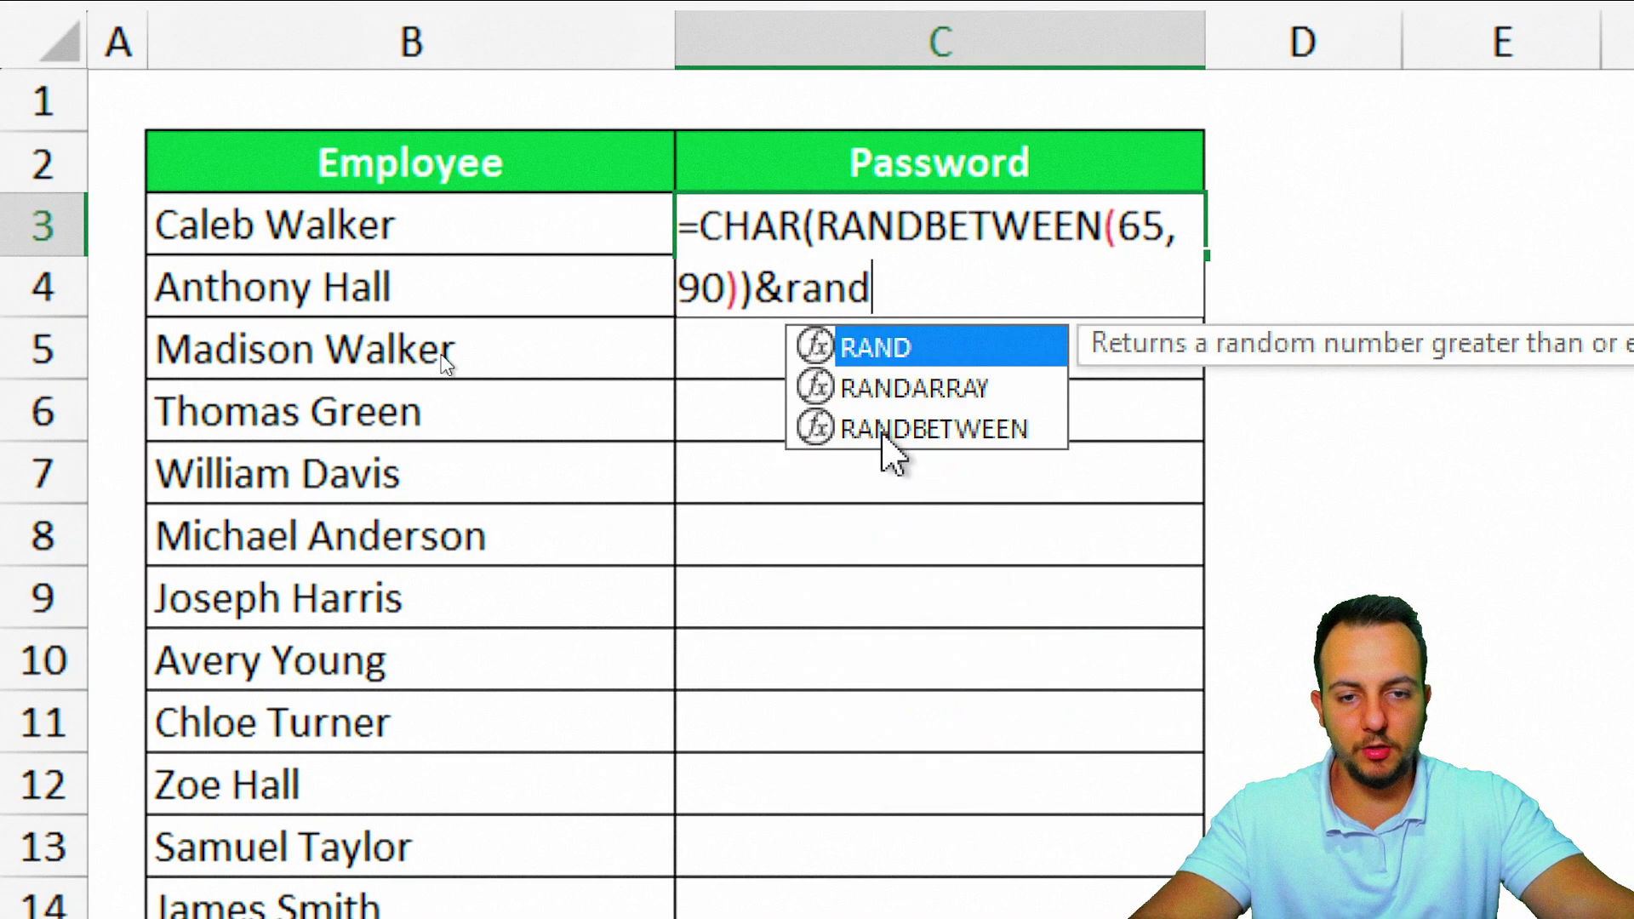
{"action": "double_click", "coordinate": [919, 434]}
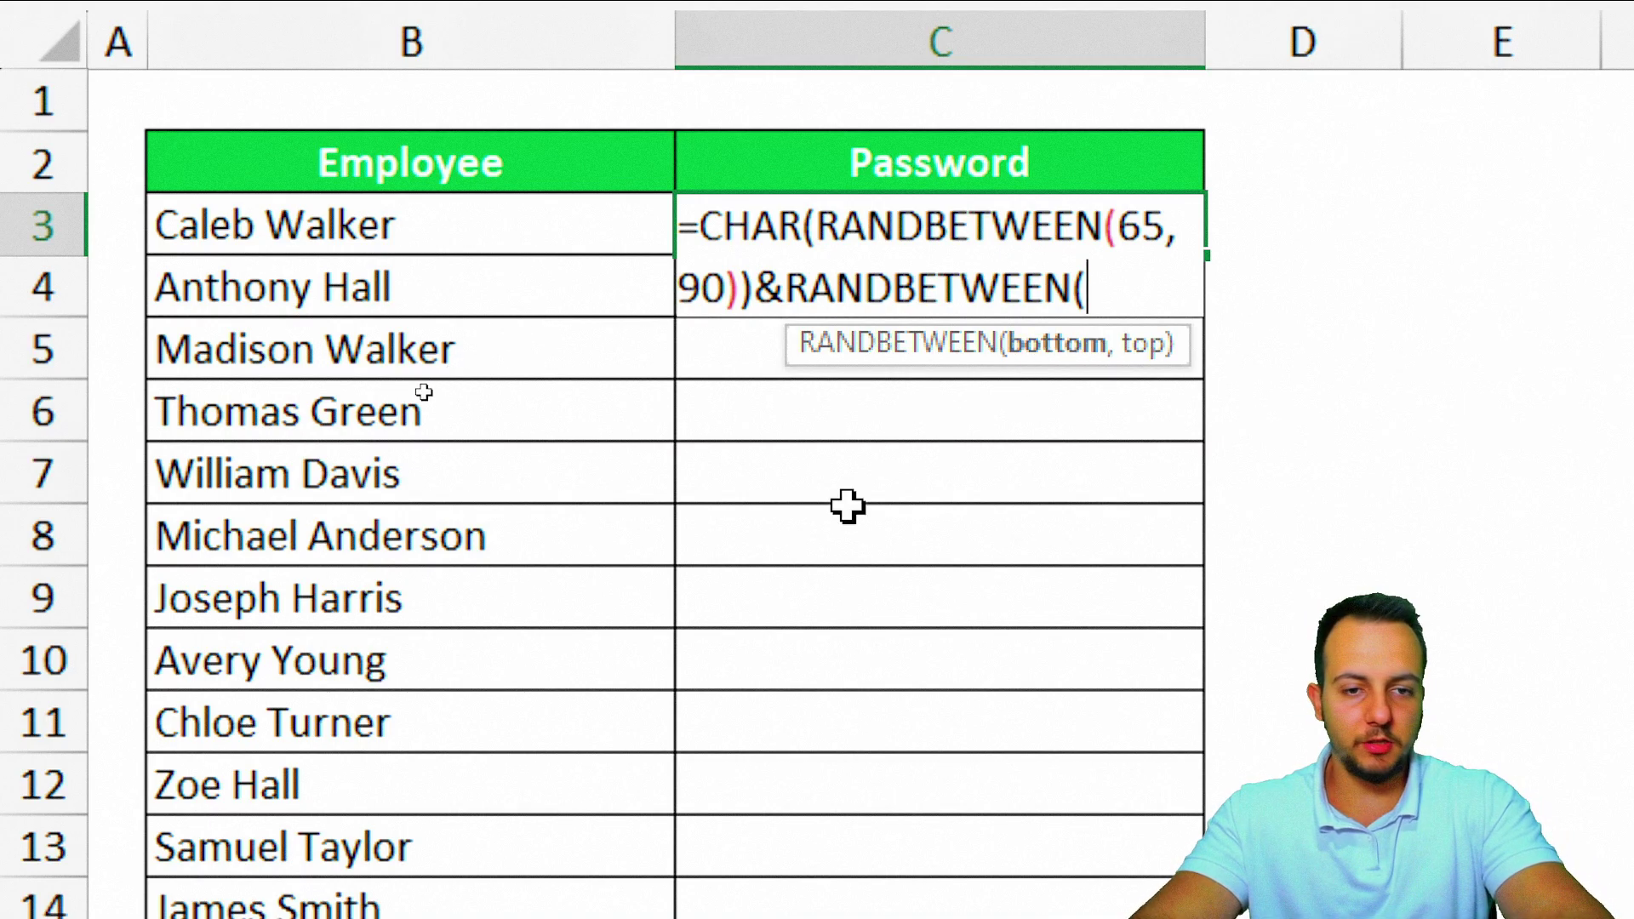
{"action": "type", "text": "1000"}
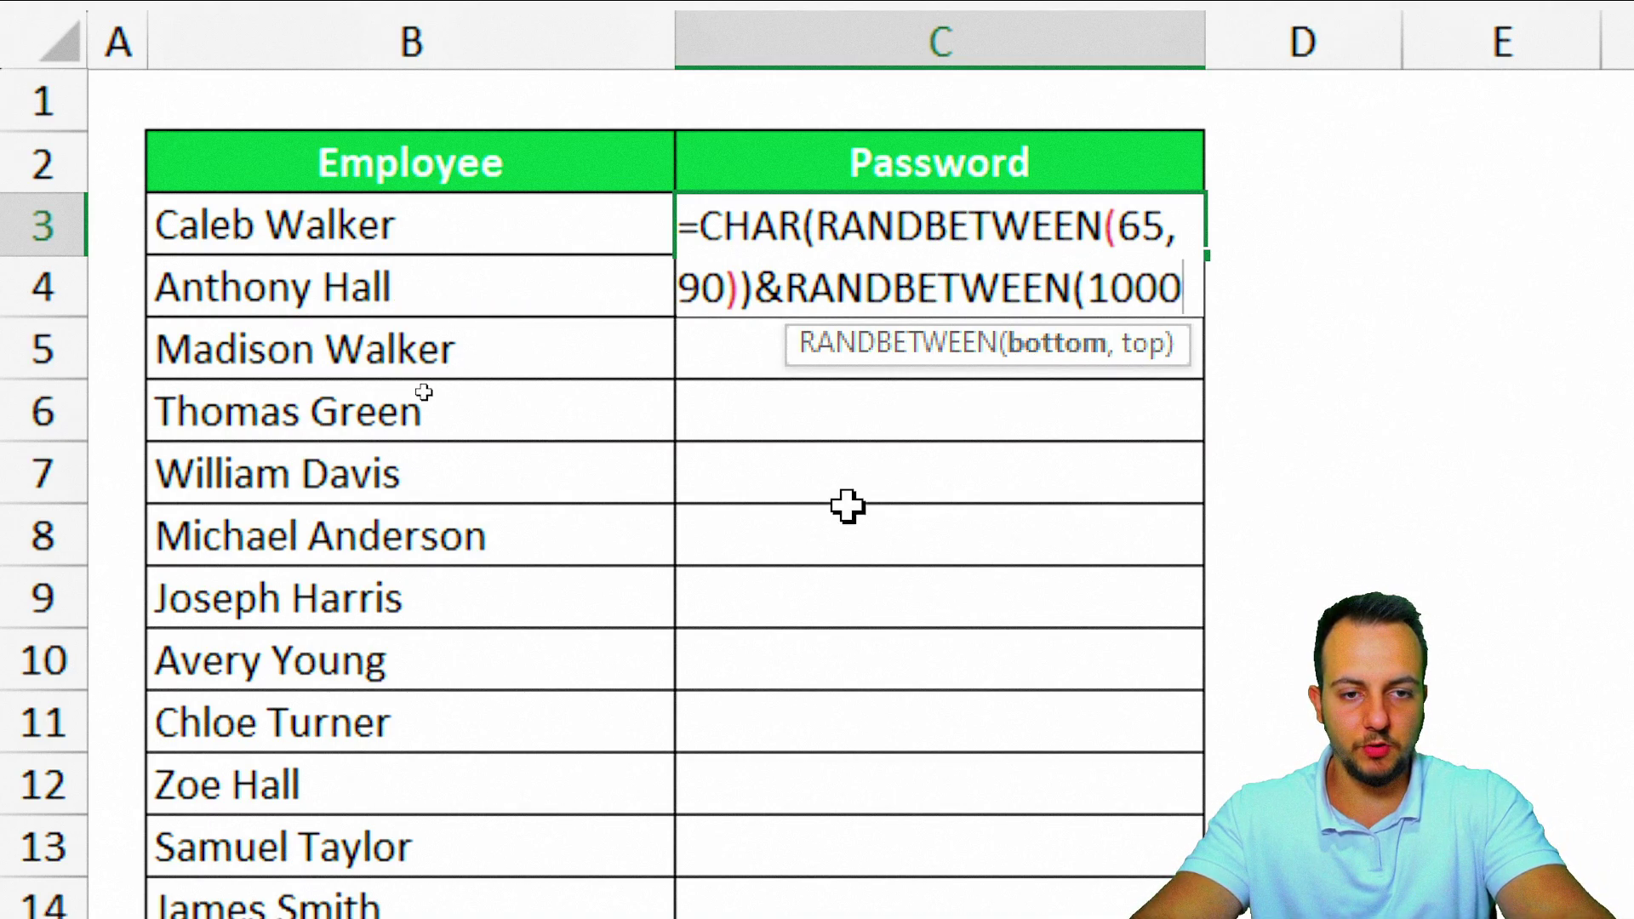
{"action": "type", "text": ",999"}
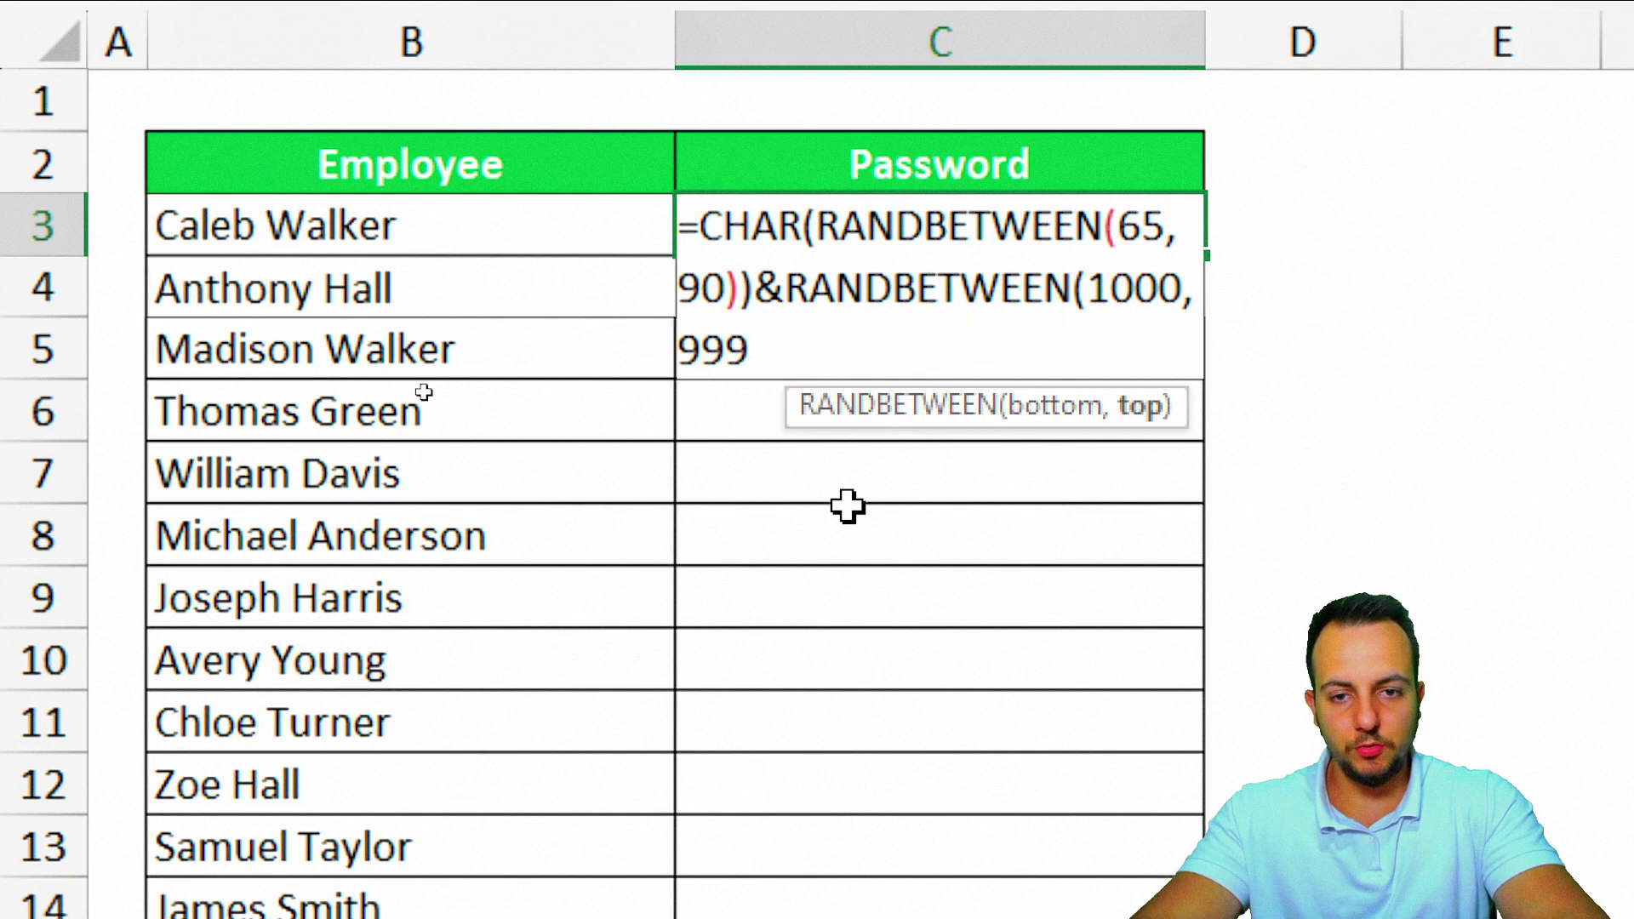
{"action": "type", "text": "9)"}
{"action": "key", "text": "Return"}
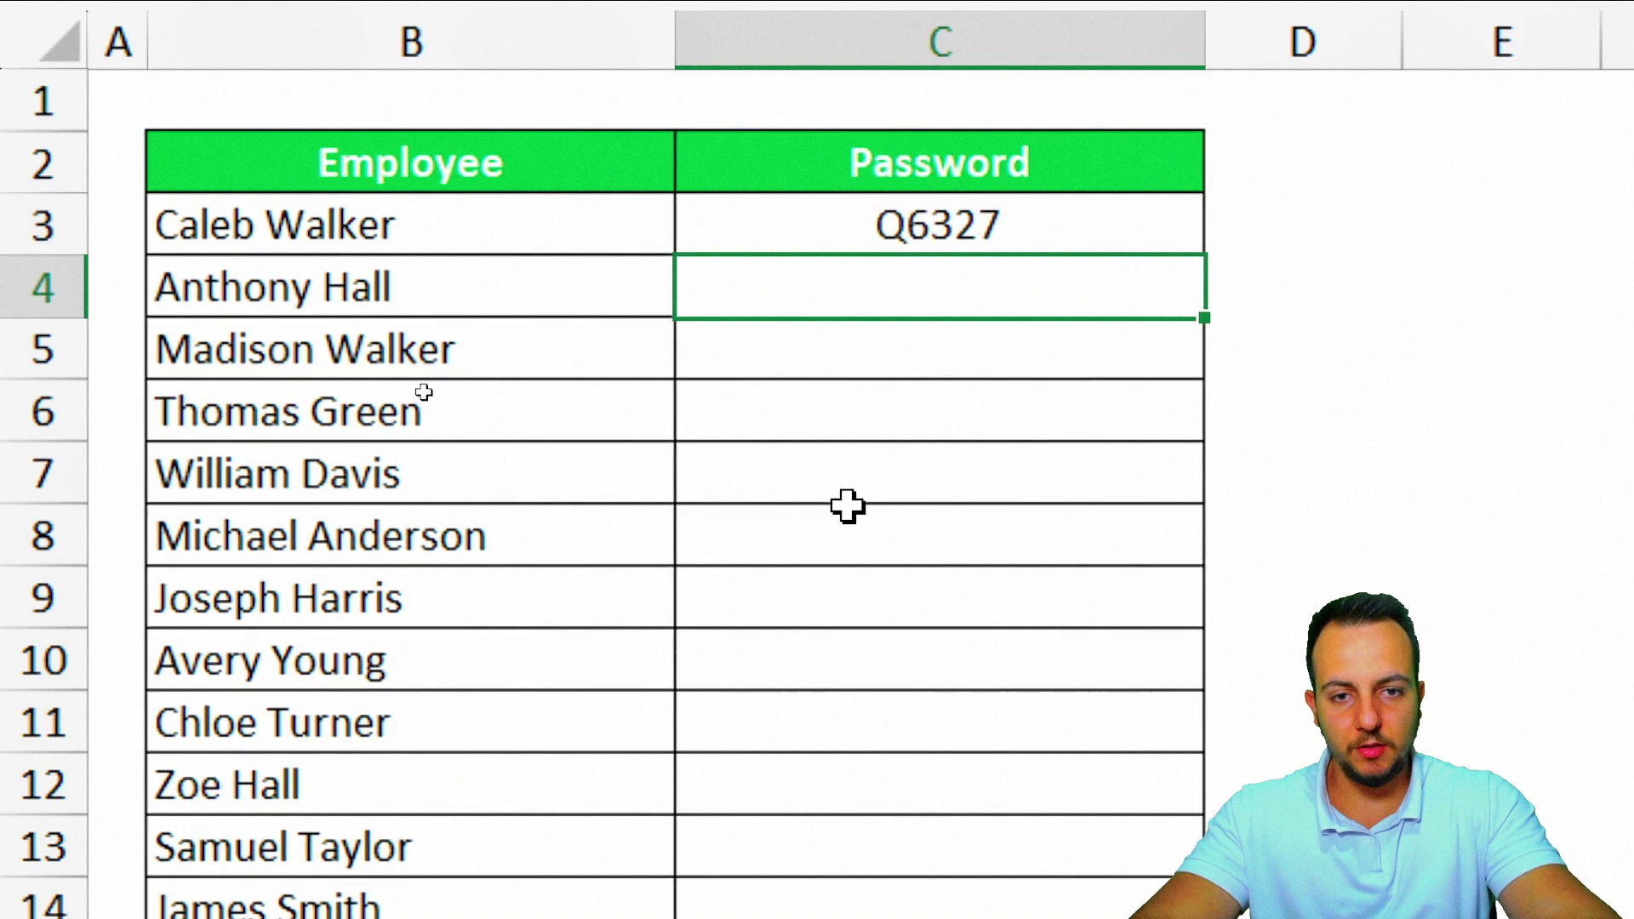
{"action": "key", "text": "F9"}
{"action": "key", "text": "F9"}
{"action": "key", "text": "F9"}
{"action": "key", "text": "F9"}
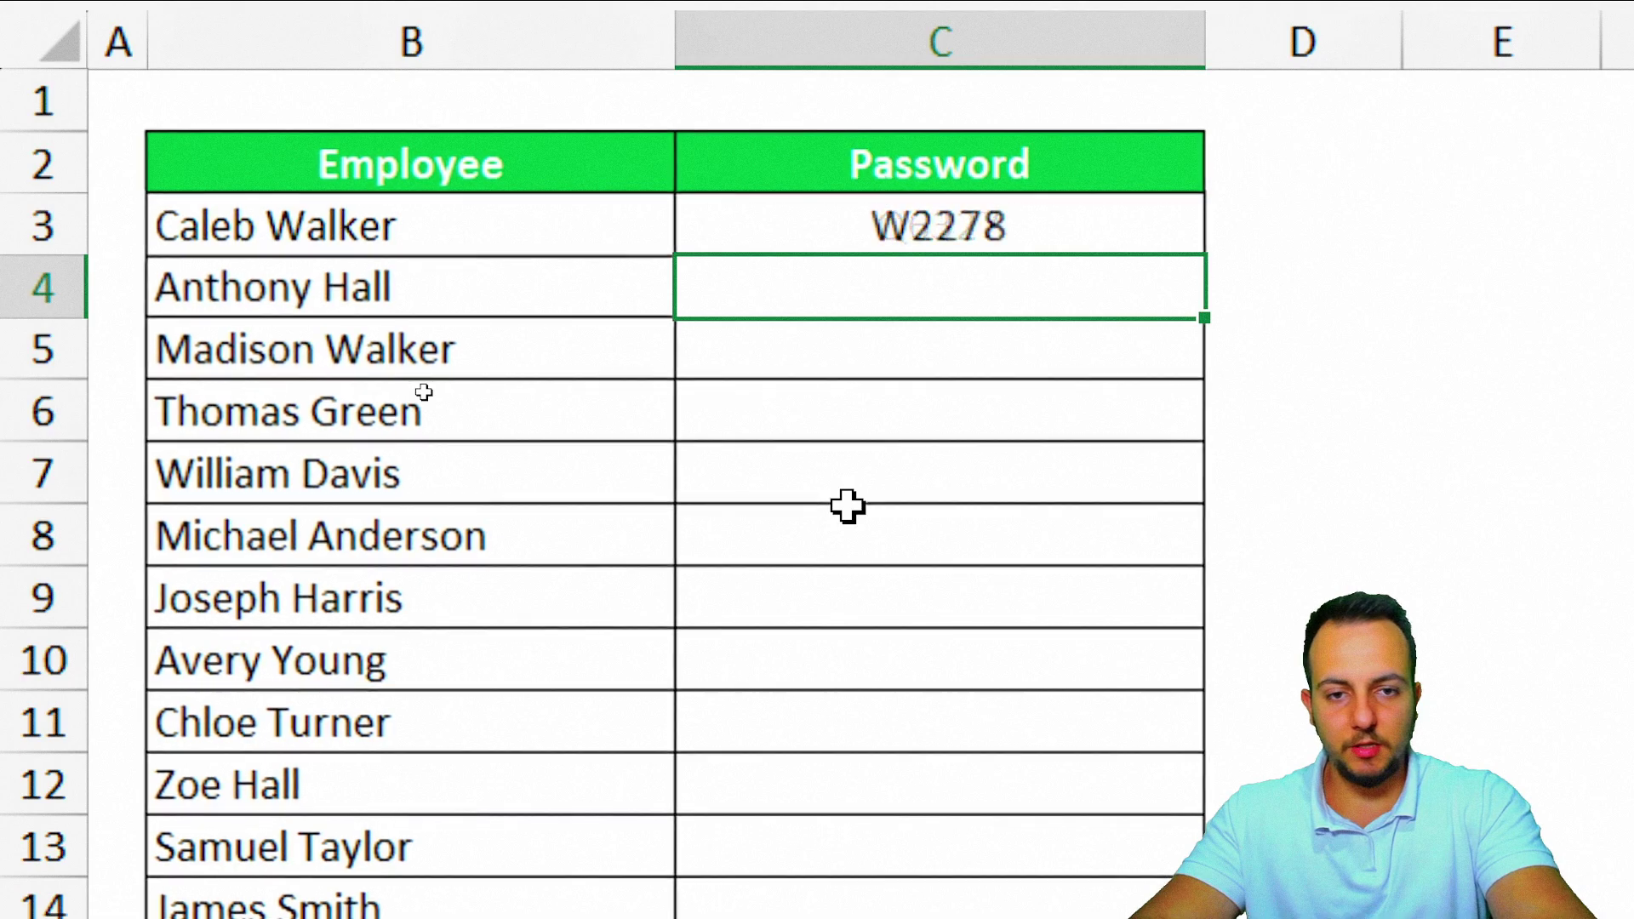
{"action": "key", "text": "F9"}
{"action": "key", "text": "F9"}
{"action": "key", "text": "F9"}
{"action": "key", "text": "F9"}
{"action": "key", "text": "F9"}
{"action": "key", "text": "F9"}
{"action": "key", "text": "F9"}
{"action": "key", "text": "F9"}
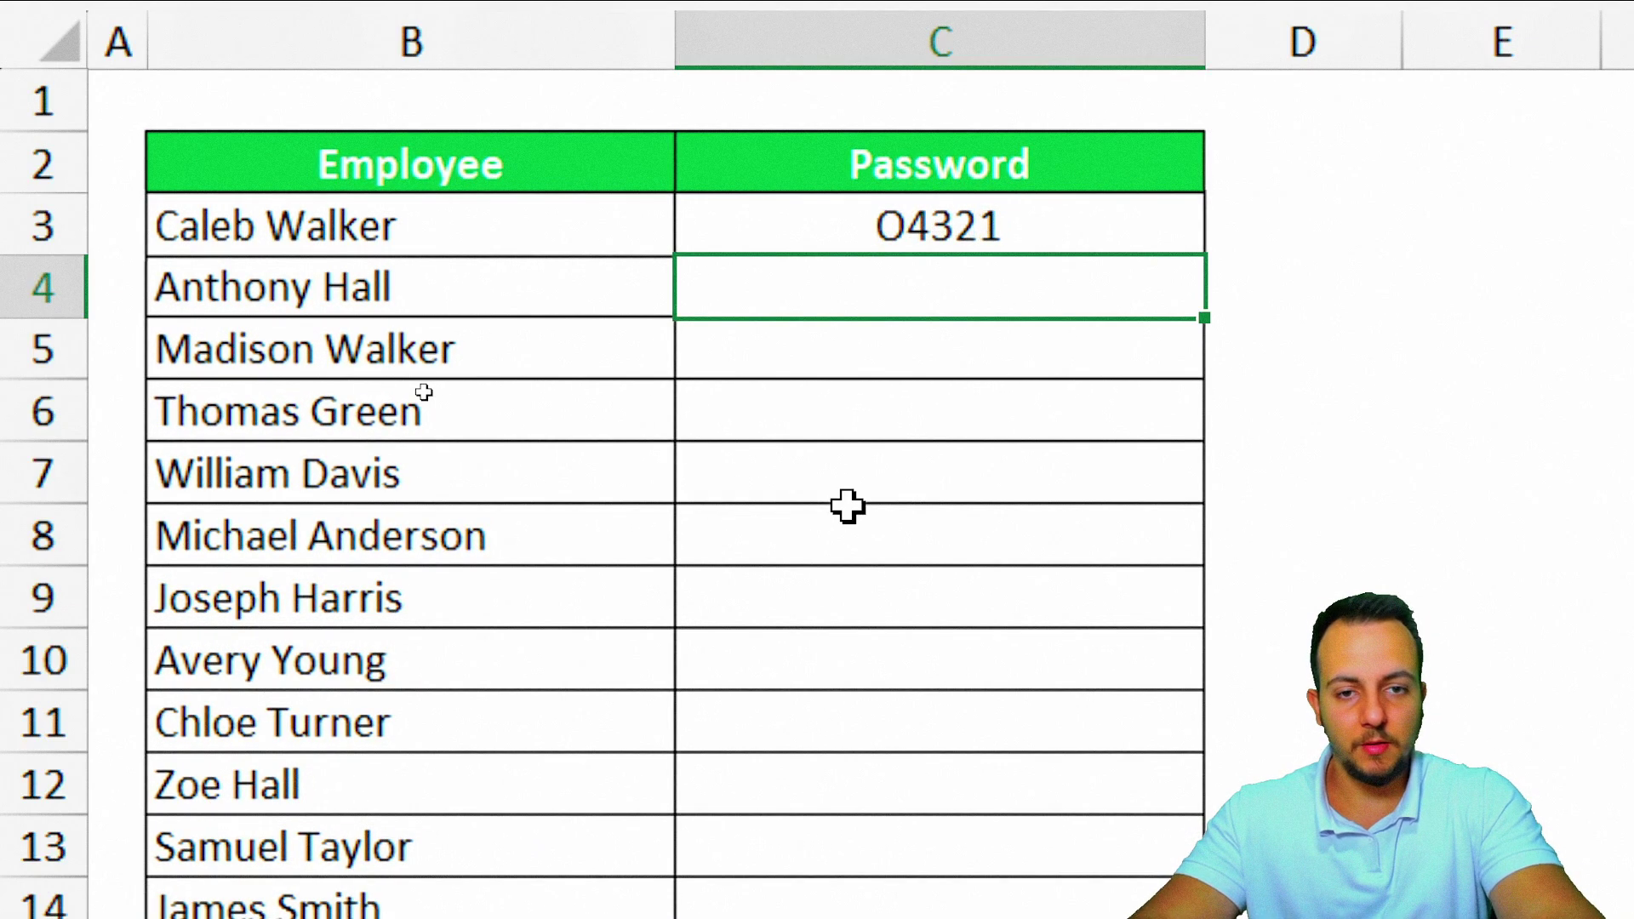
Append &CHAR(RANDBETWEEN(33,47)) to C3 for a trailing symbol, recalculate, and review the formula.
{"action": "double_click", "coordinate": [1061, 226]}
{"action": "left_click", "coordinate": [804, 353]}
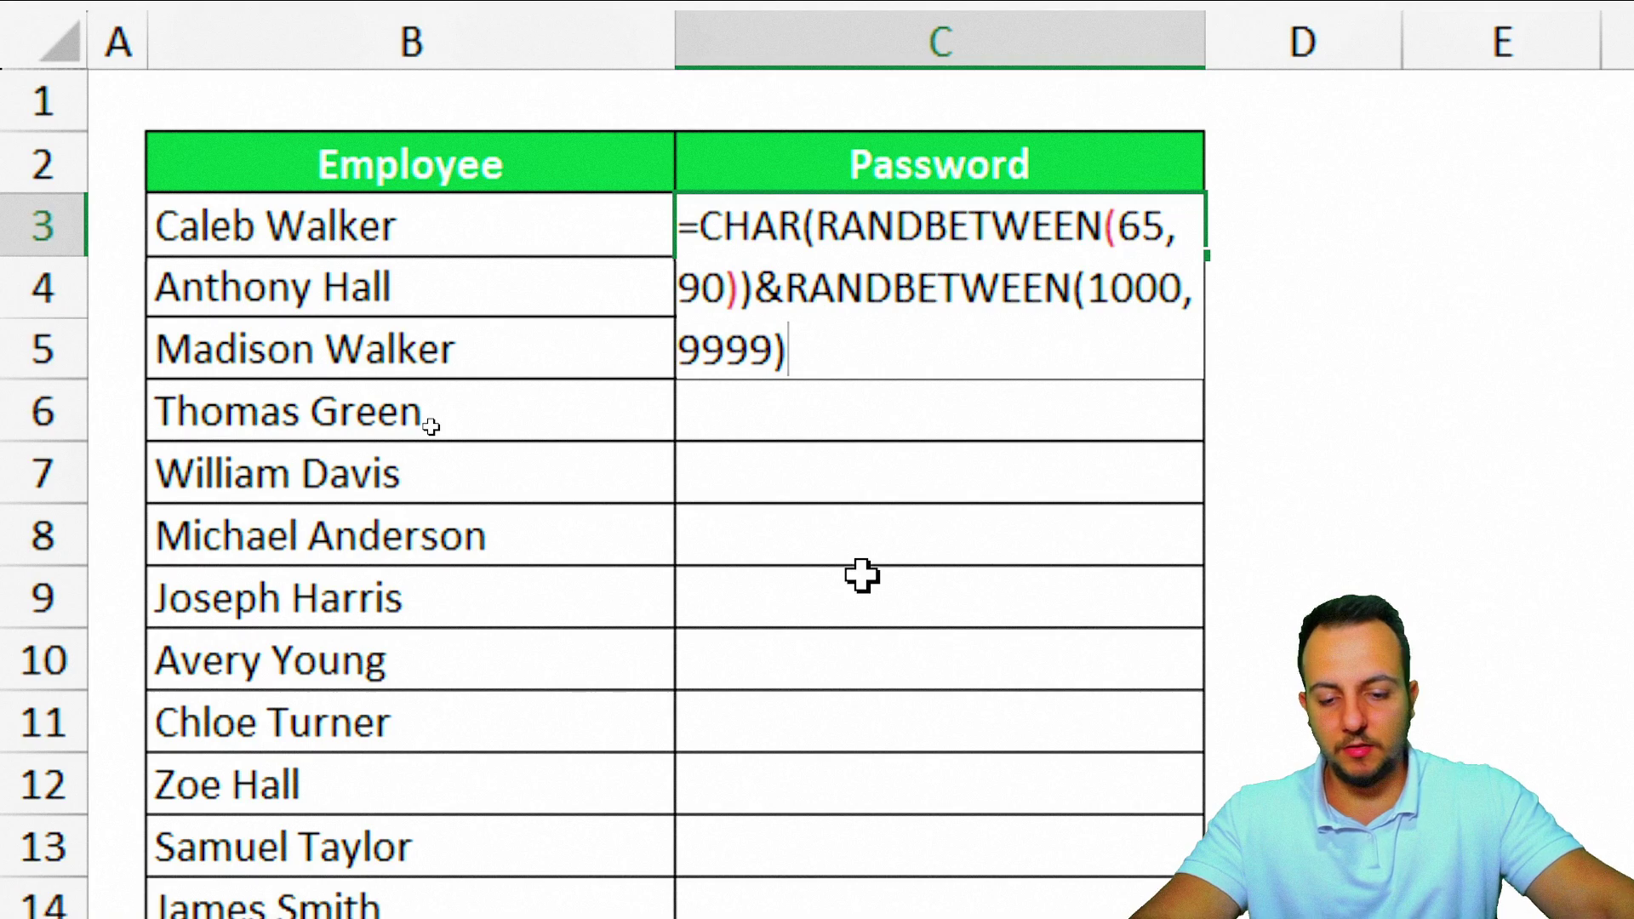
{"action": "type", "text": "&"}
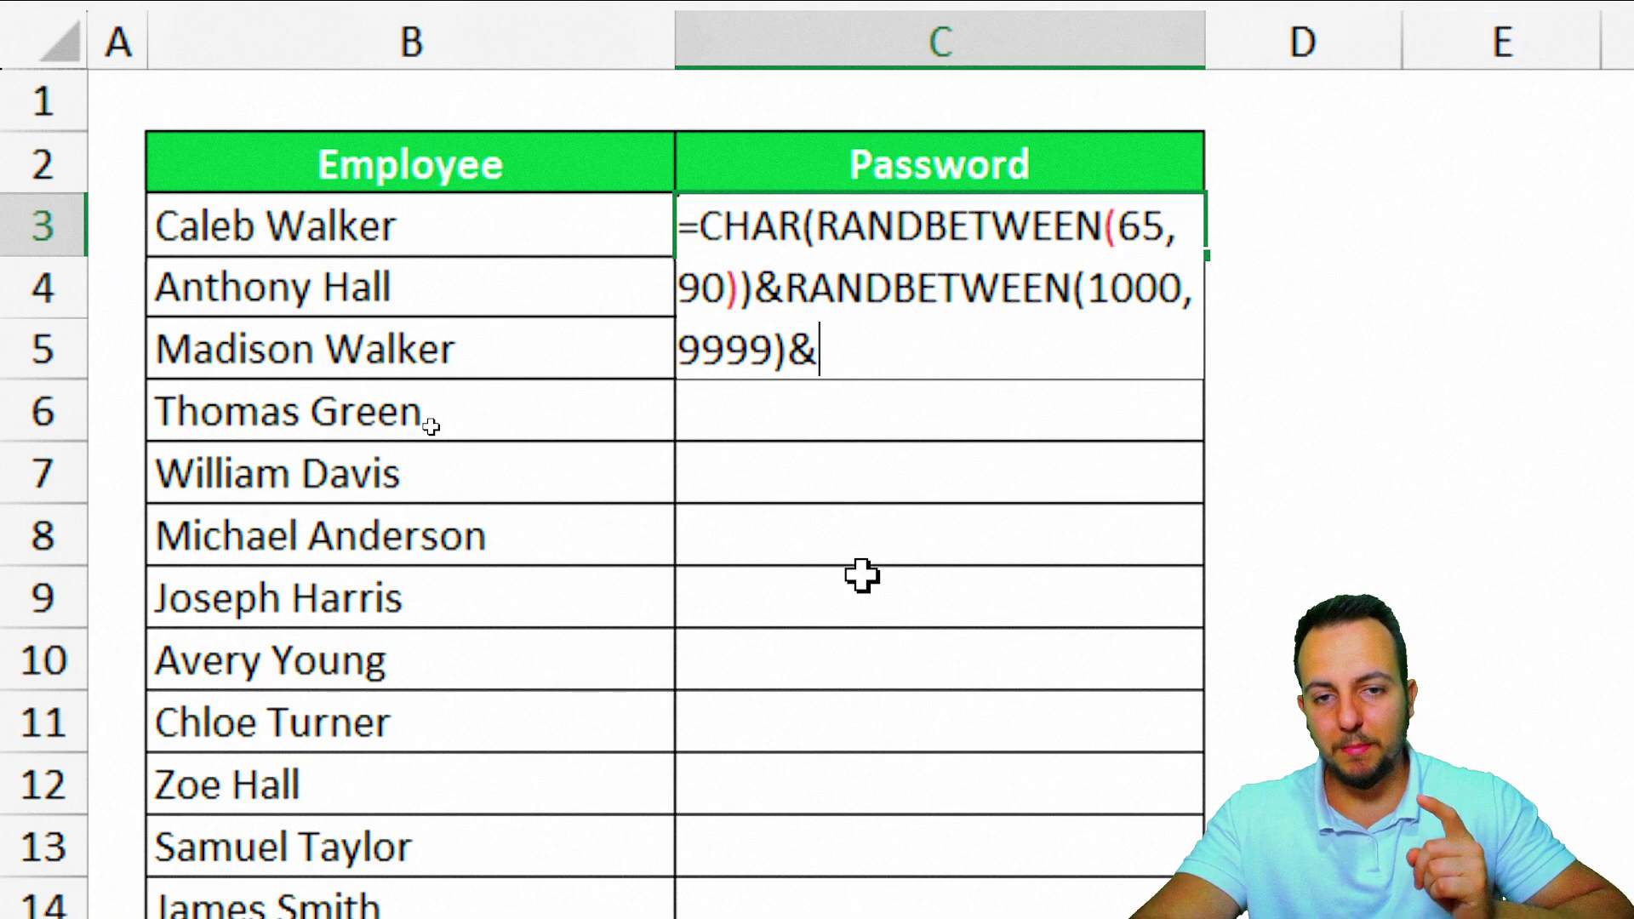
{"action": "type", "text": "ch"}
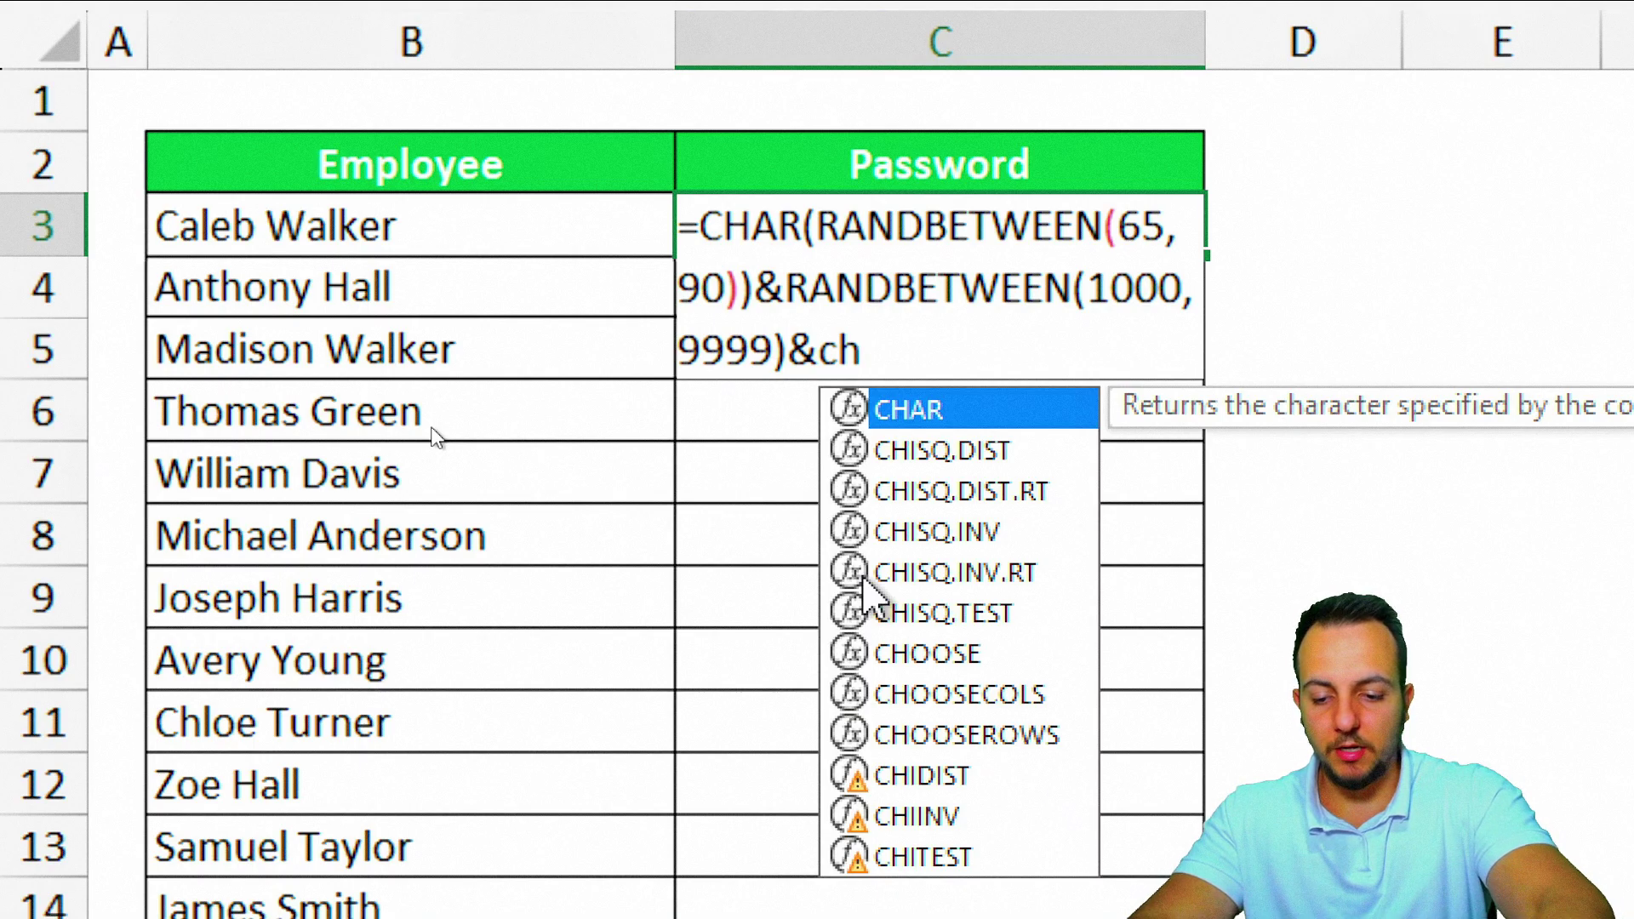
{"action": "type", "text": "ar"}
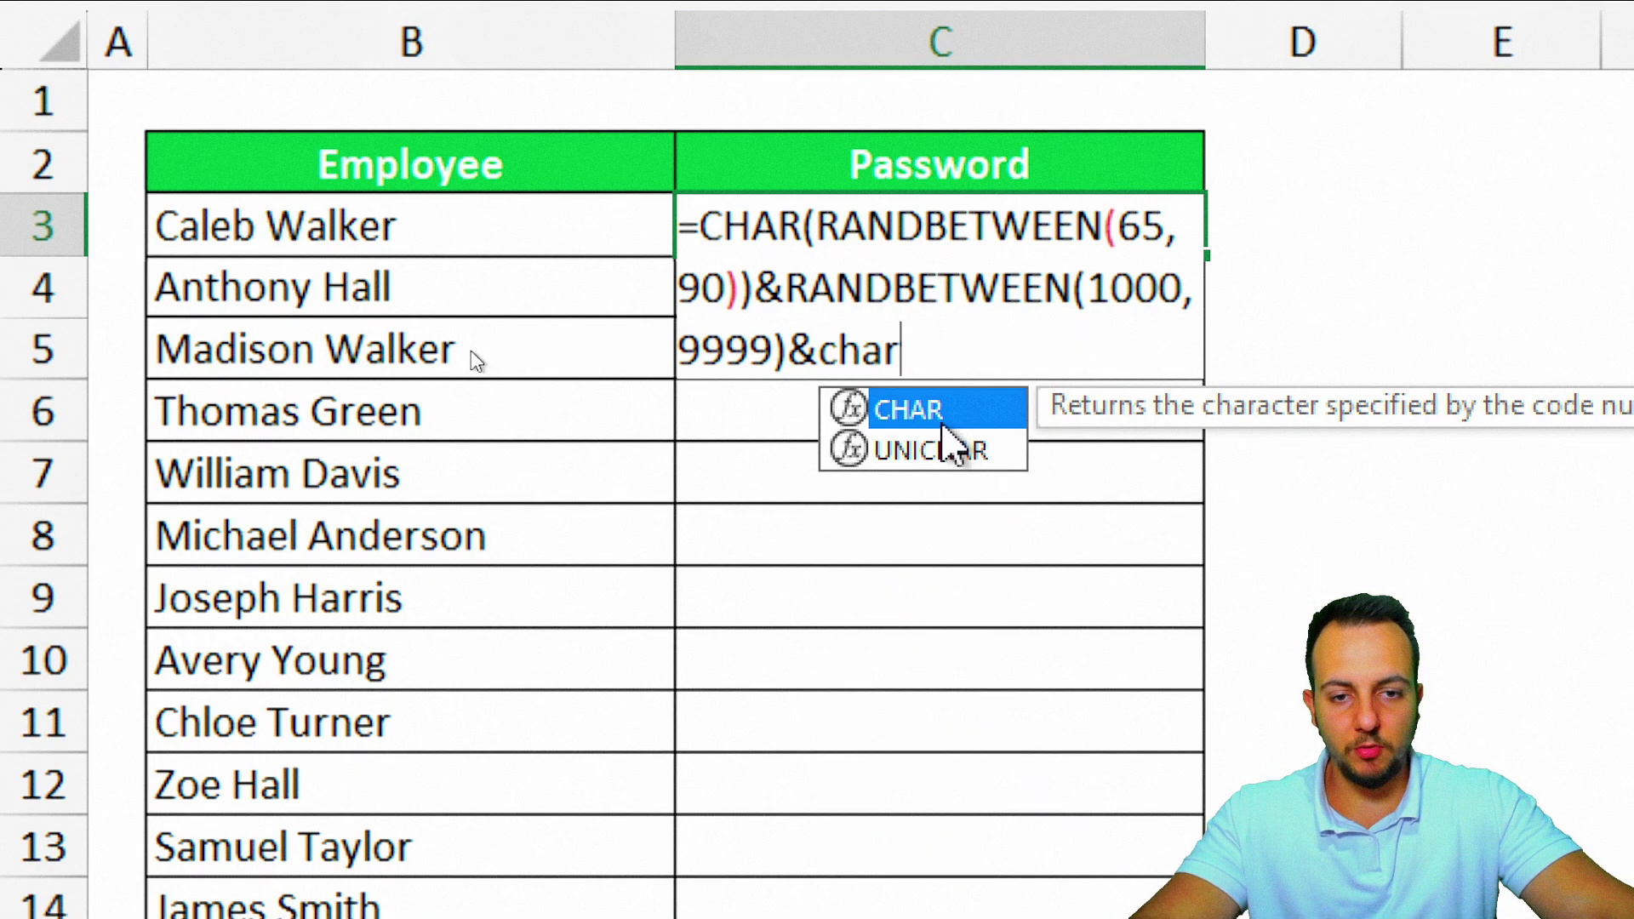
{"action": "key", "text": "Tab"}
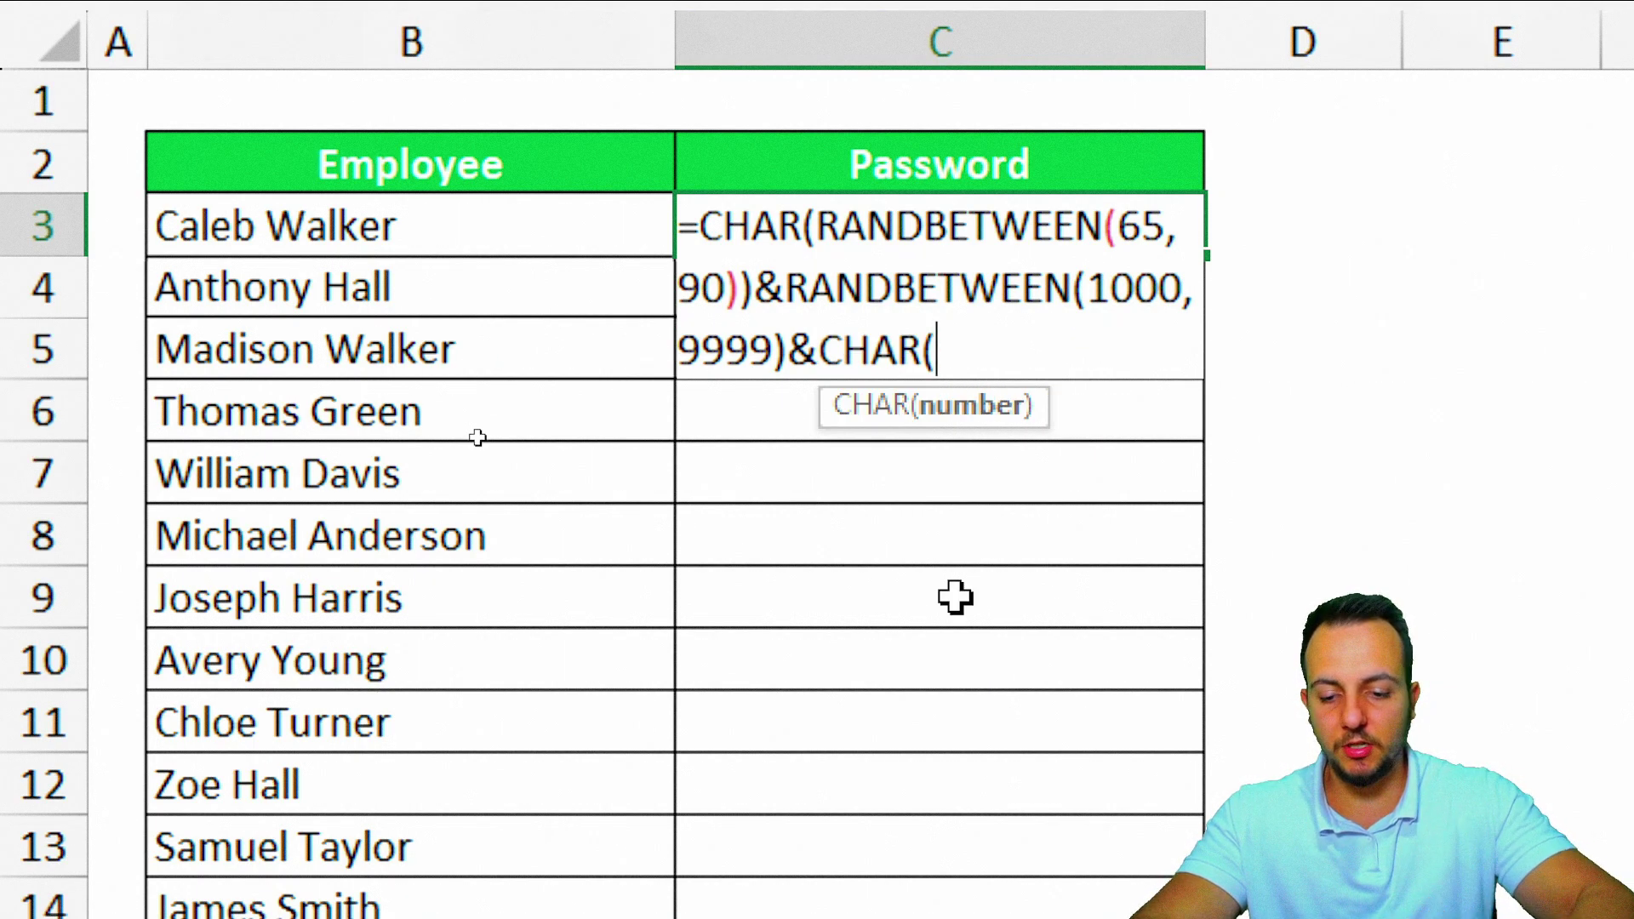
{"action": "type", "text": "rand"}
{"action": "double_click", "coordinate": [1124, 527]}
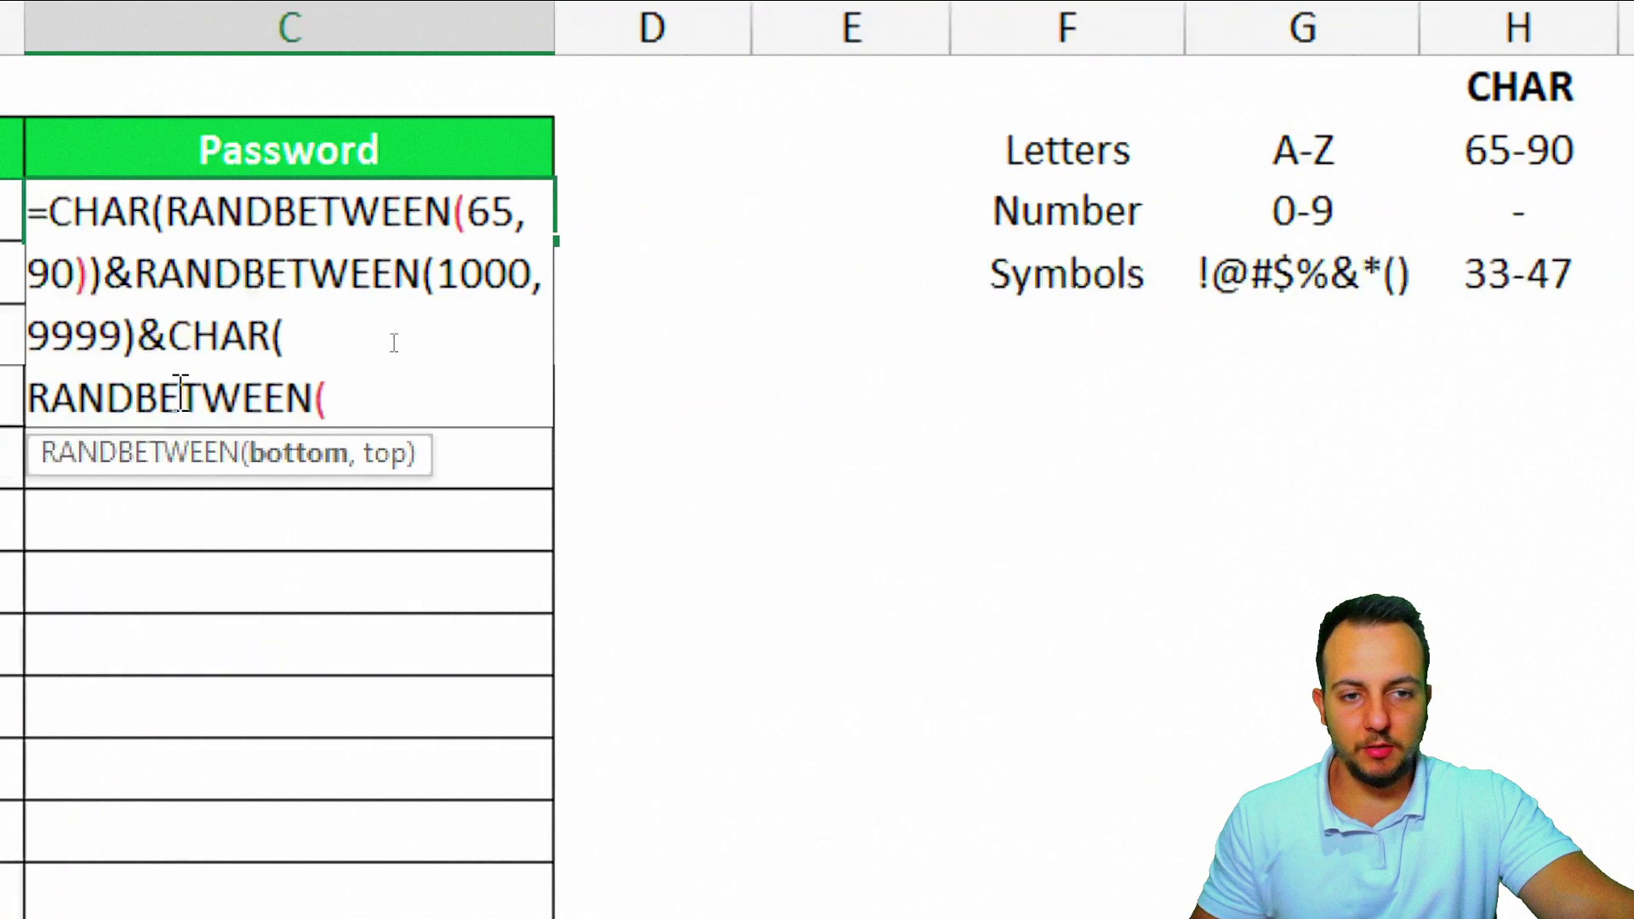
{"action": "type", "text": "33,47)"}
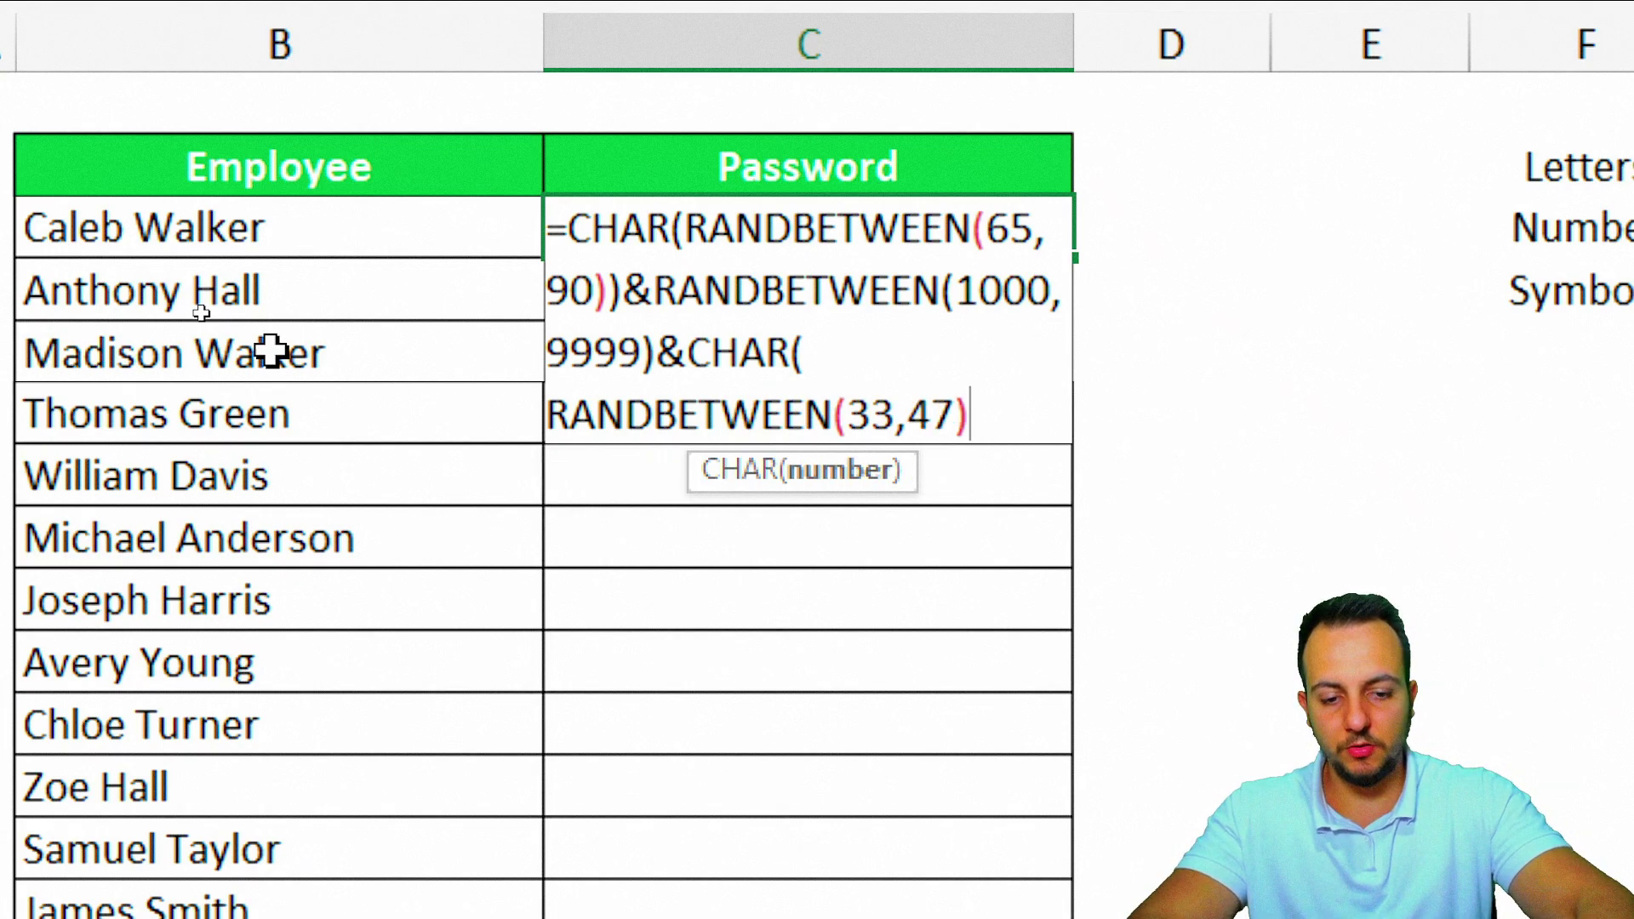
{"action": "type", "text": ")"}
{"action": "key", "text": "Return"}
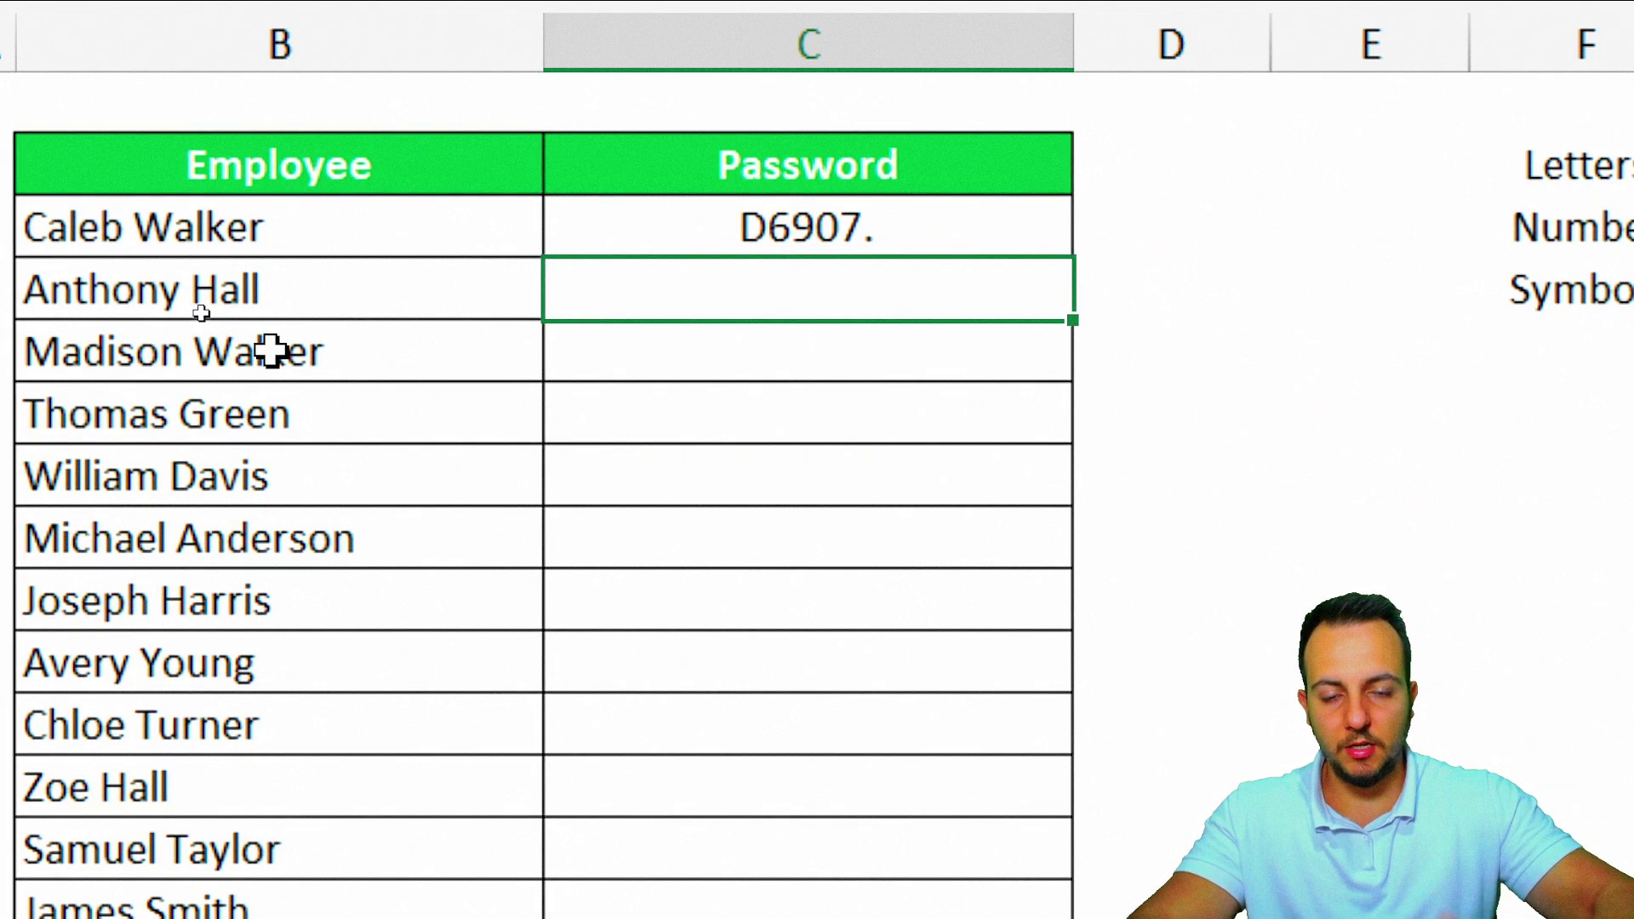
{"action": "key", "text": "F9"}
{"action": "key", "text": "F9"}
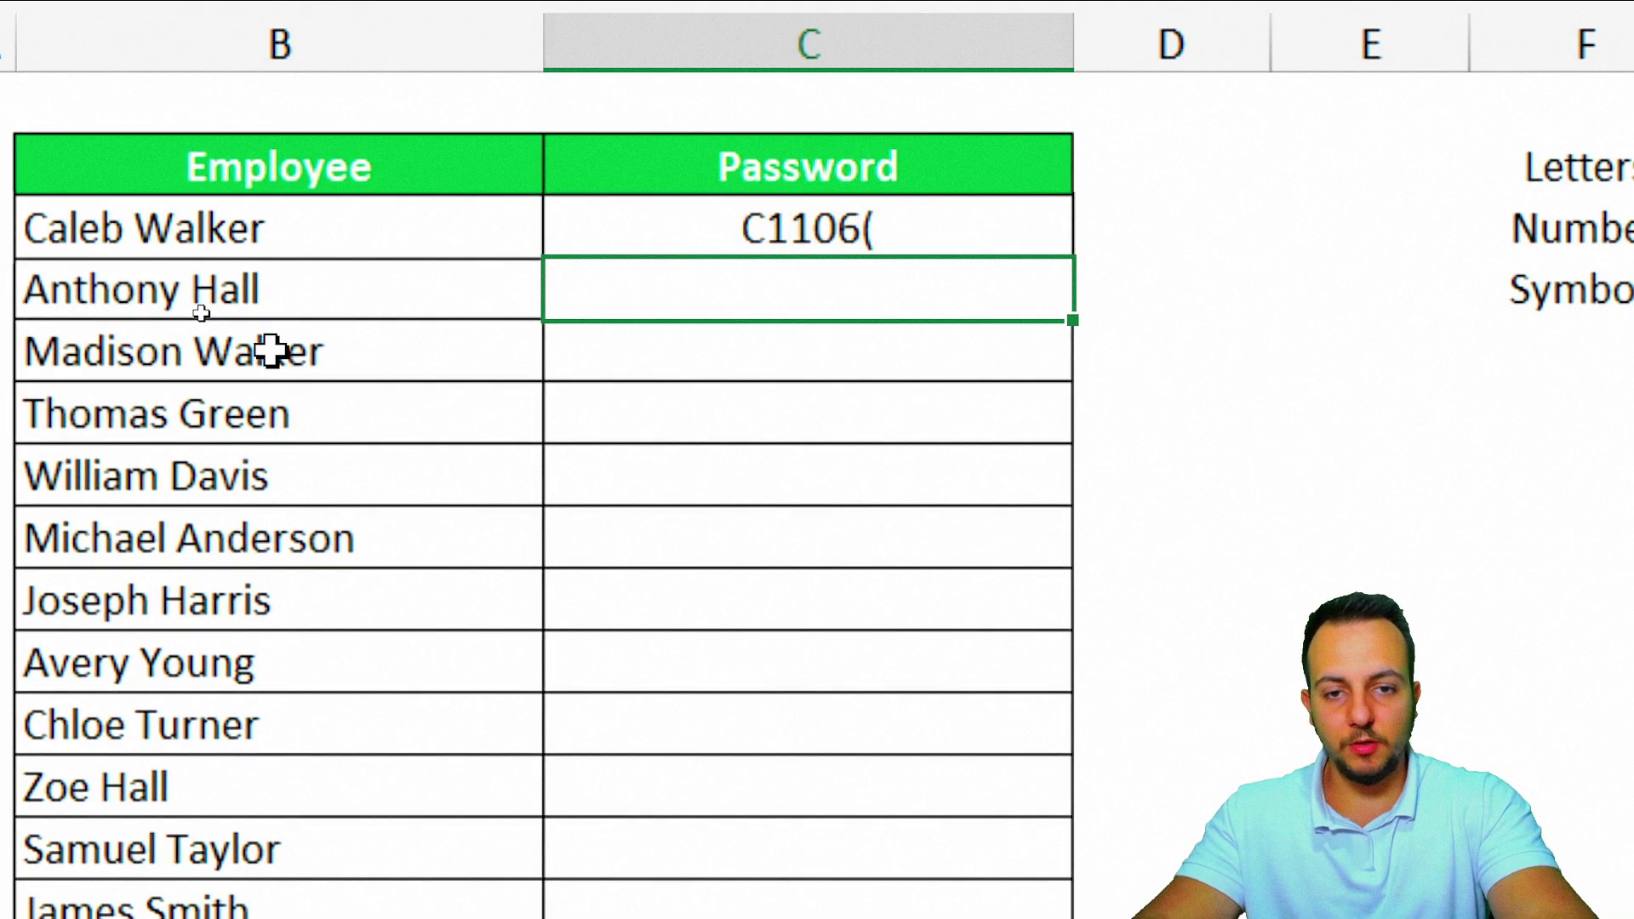
{"action": "double_click", "coordinate": [900, 225]}
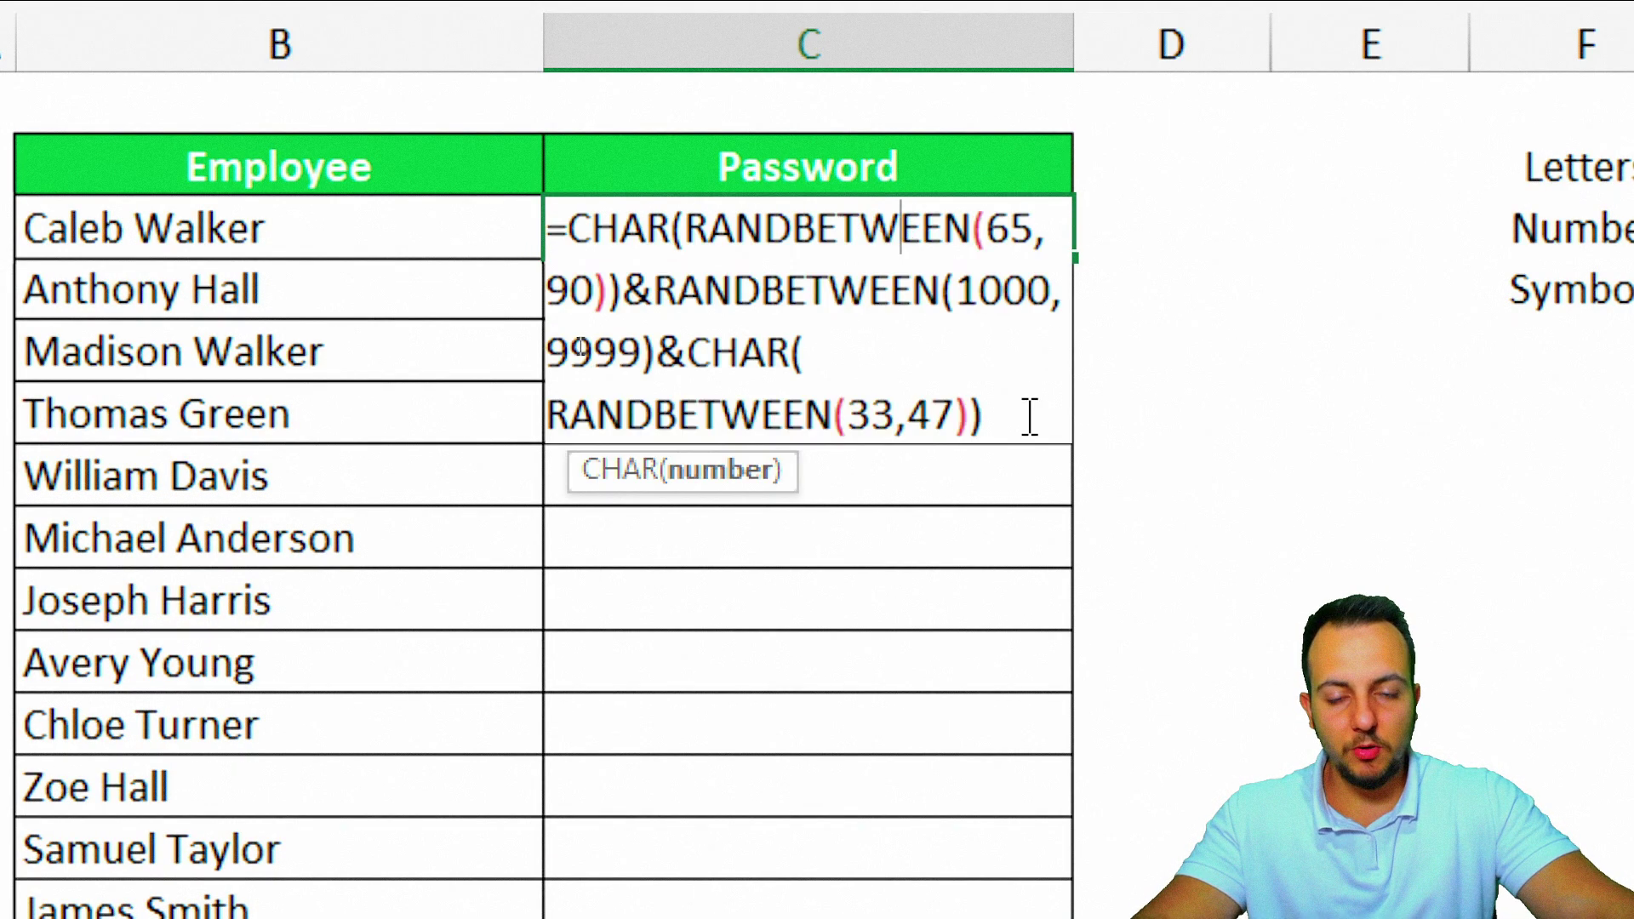
{"action": "left_click_drag", "start_coordinate": [1001, 398], "coordinate": [478, 222]}
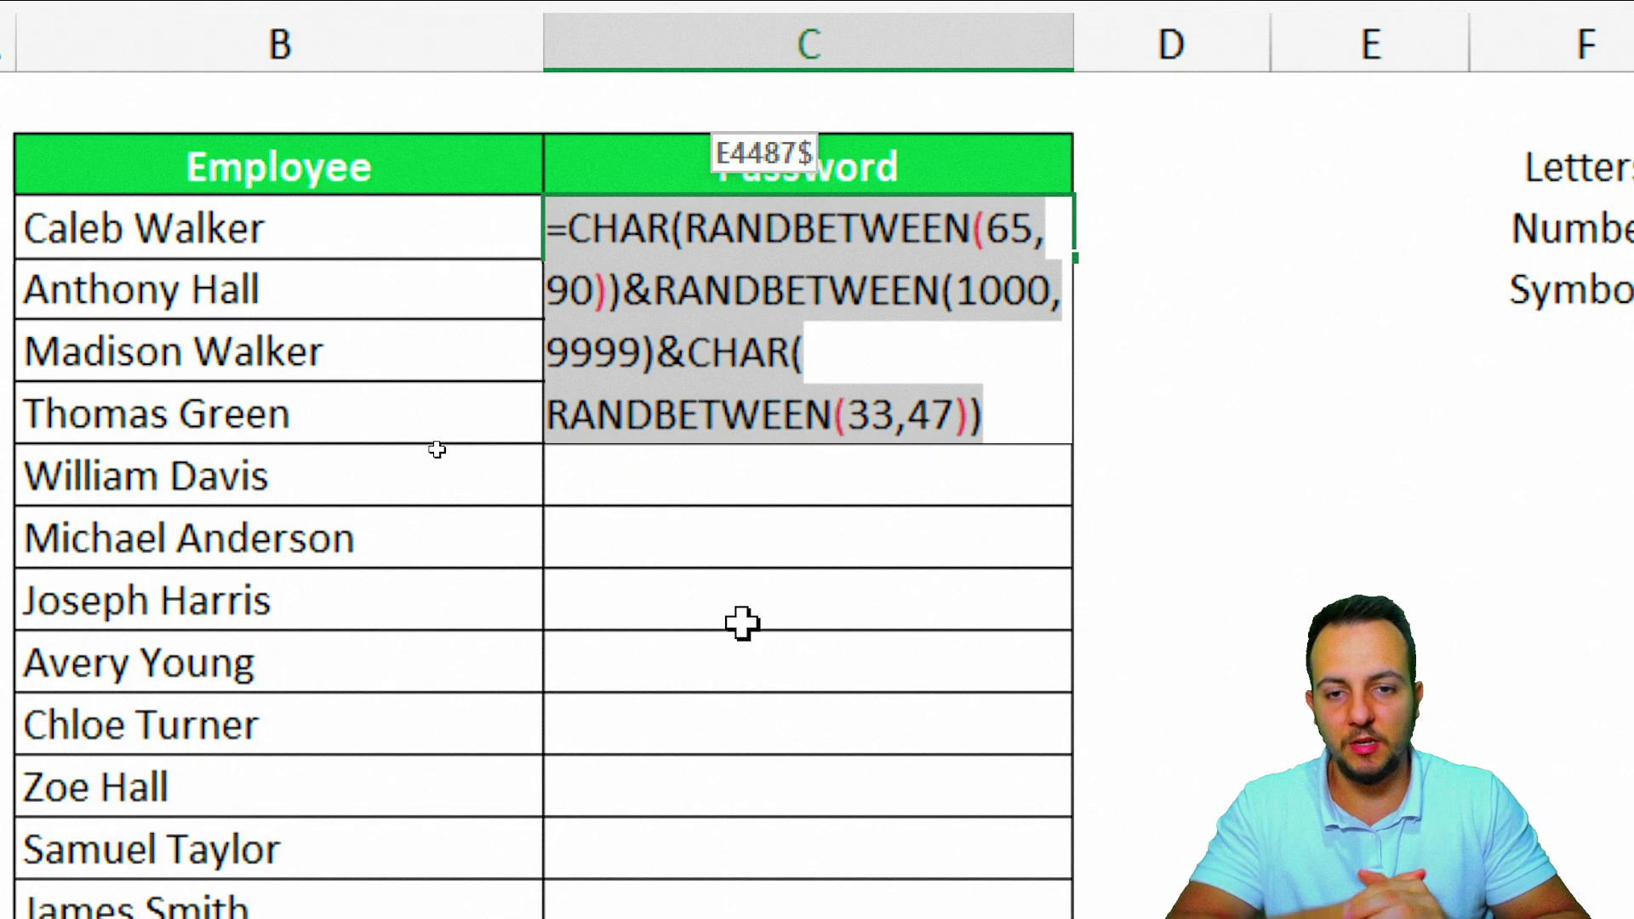
Recalculate C3 and fill the password formula down to C20.
{"action": "key", "text": "ctrl+Return"}
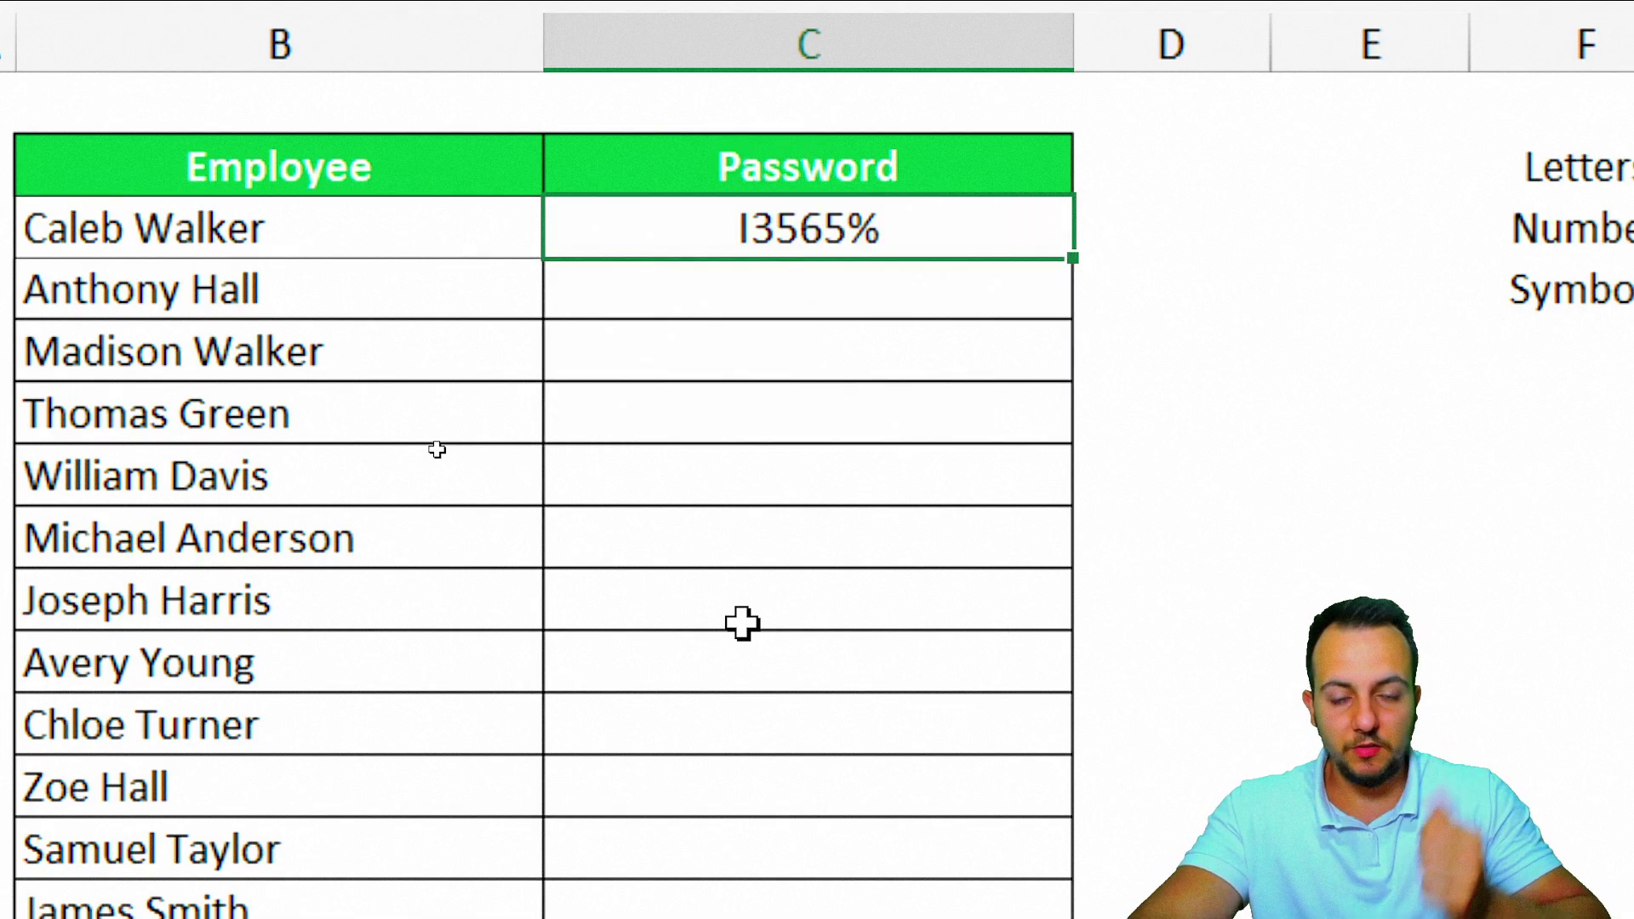
{"action": "key", "text": "F9"}
{"action": "double_click", "coordinate": [1072, 257]}
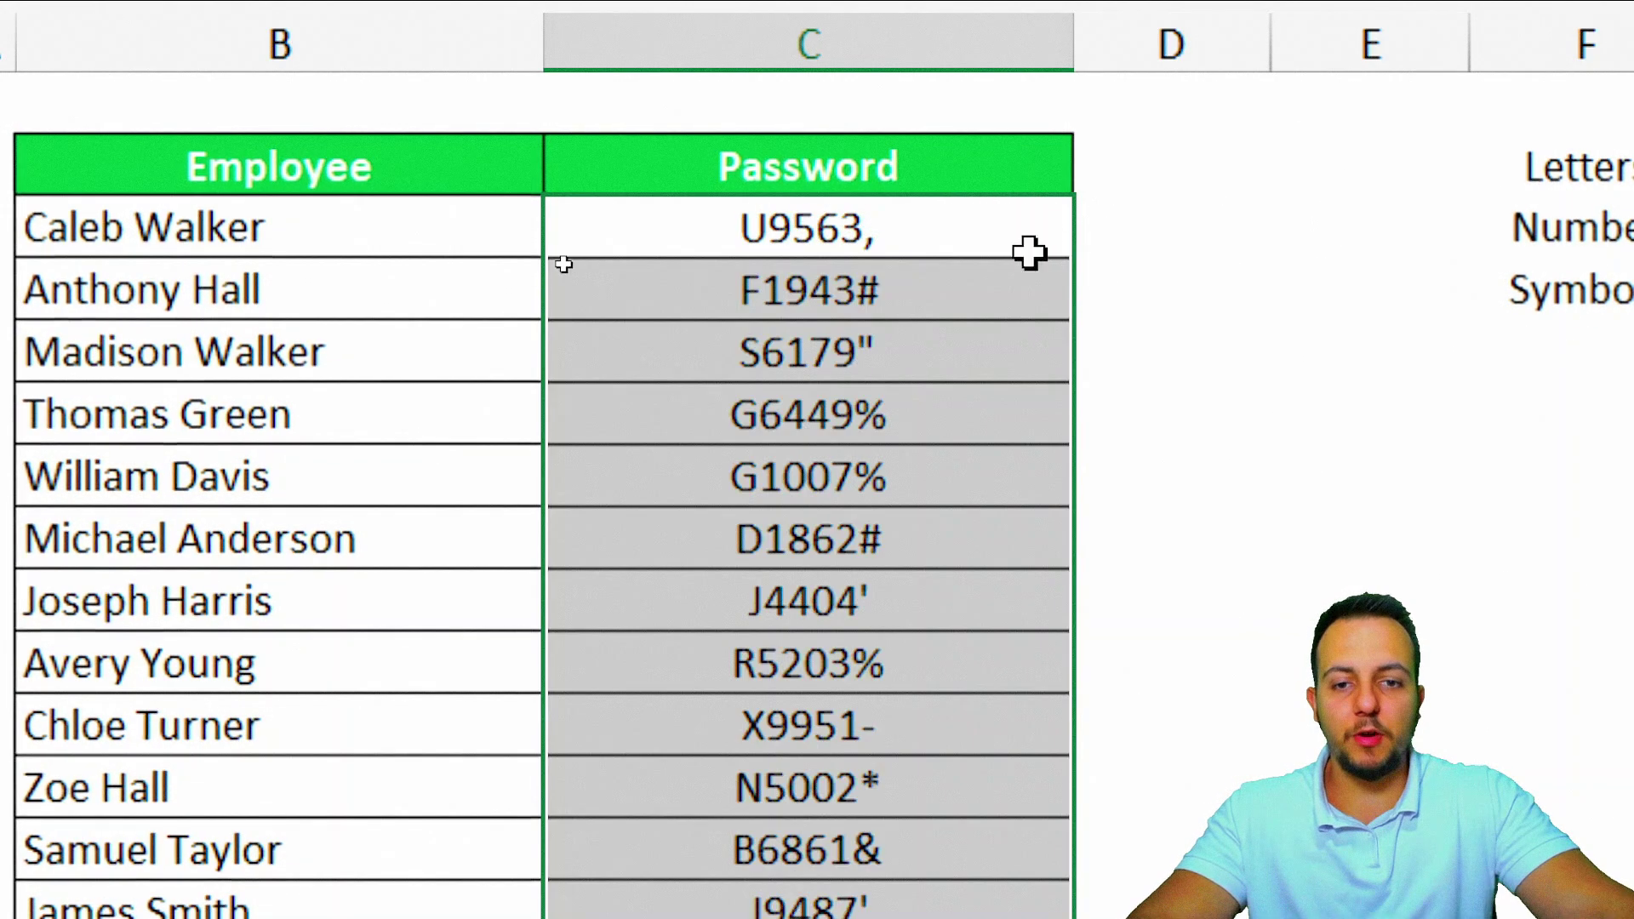
{"action": "left_click", "coordinate": [268, 173]}
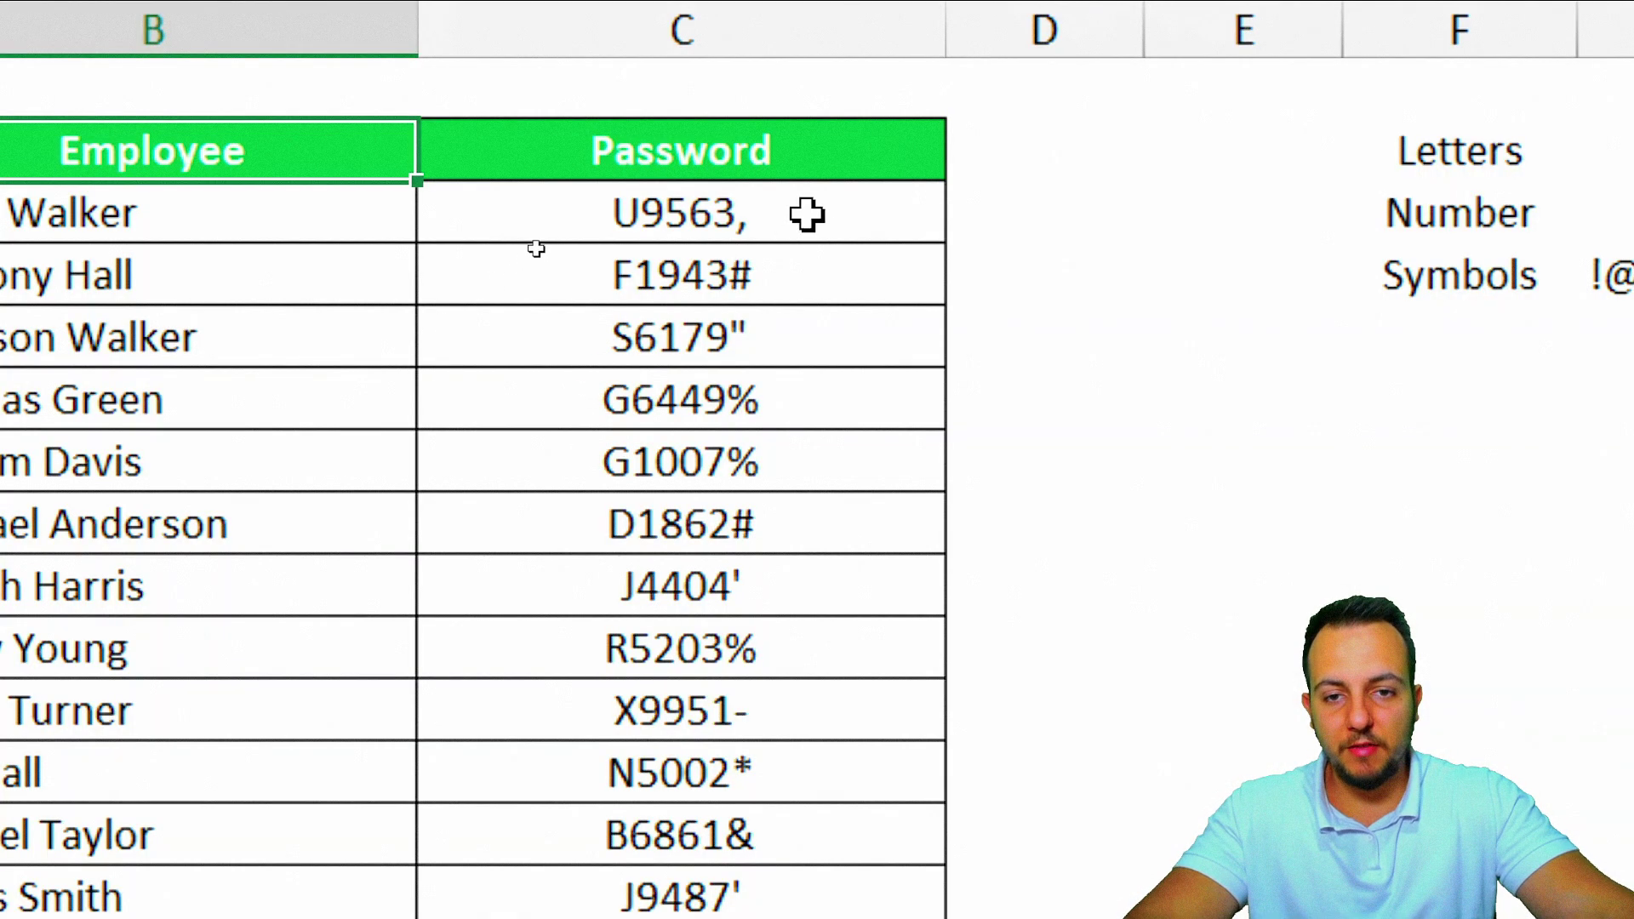
Copy the passwords in C3:C20 and paste them back as values.
{"action": "left_click_drag", "start_coordinate": [806, 211], "coordinate": [709, 918]}
{"action": "key", "text": "ctrl+c"}
{"action": "right_click", "coordinate": [569, 192]}
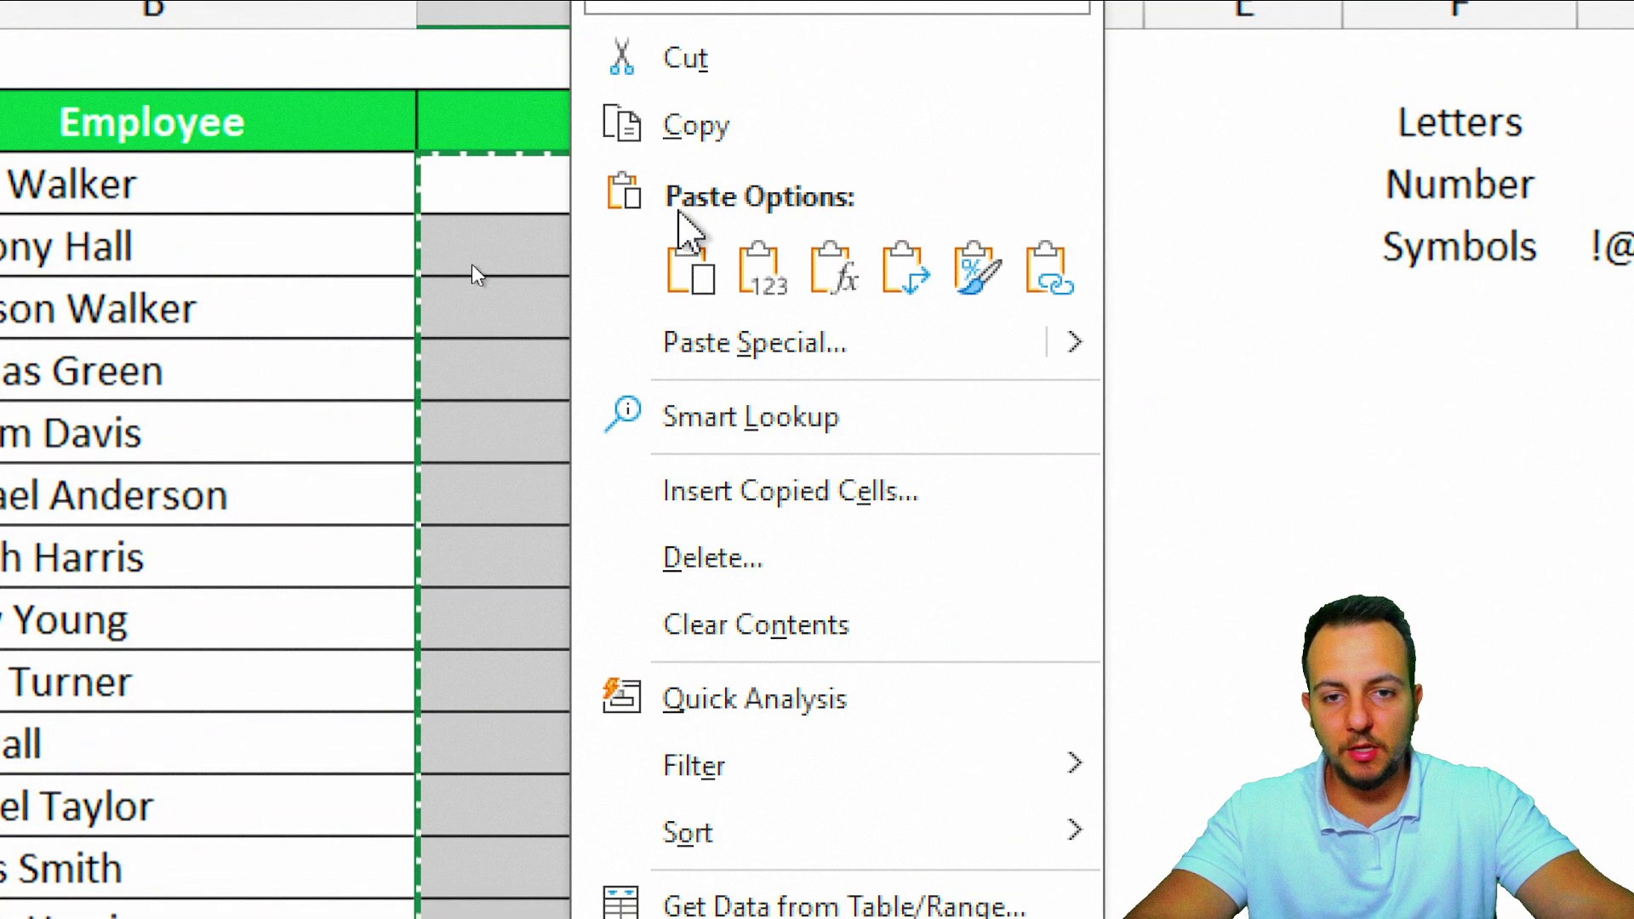
{"action": "left_click", "coordinate": [757, 264]}
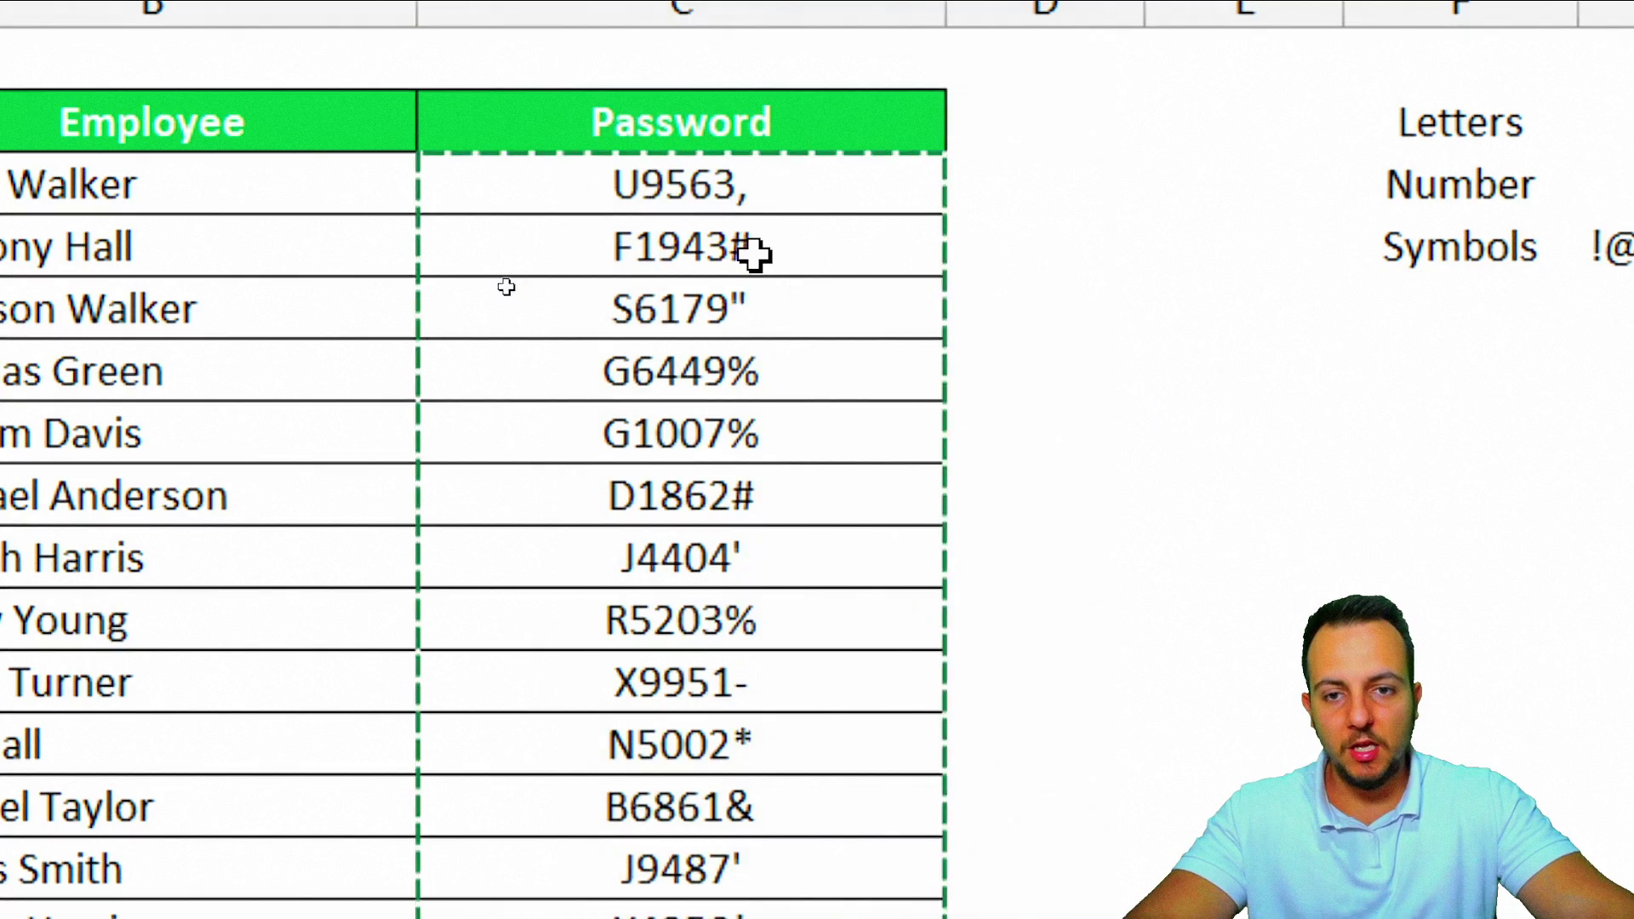
{"action": "left_click", "coordinate": [791, 306]}
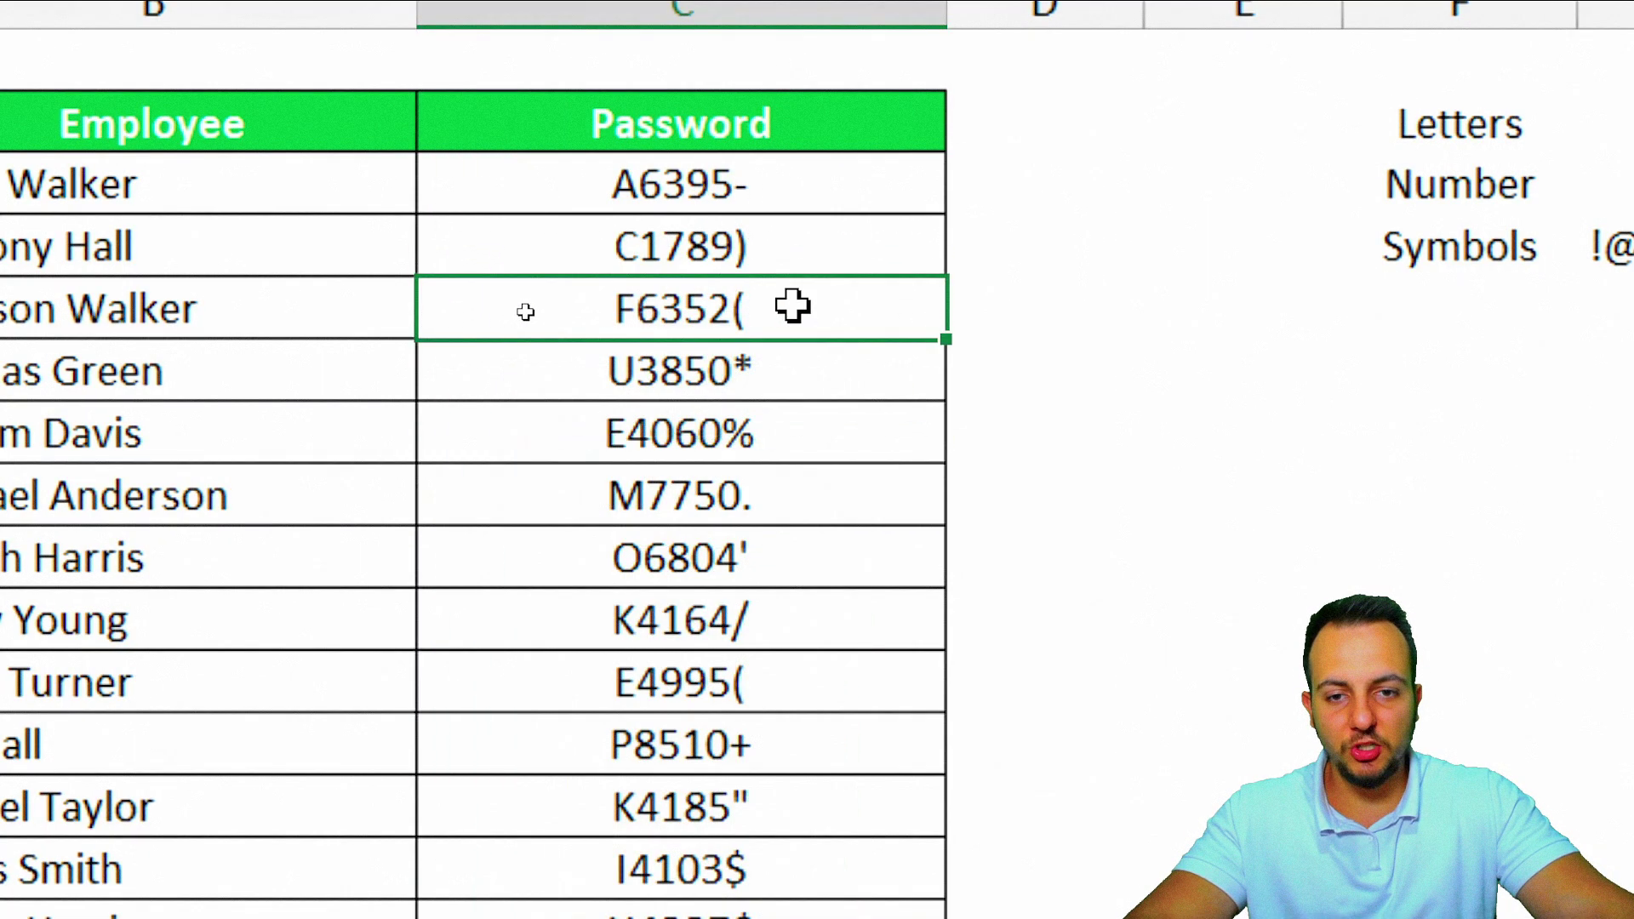
{"action": "double_click", "coordinate": [795, 308]}
{"action": "left_click_drag", "start_coordinate": [797, 308], "coordinate": [558, 318]}
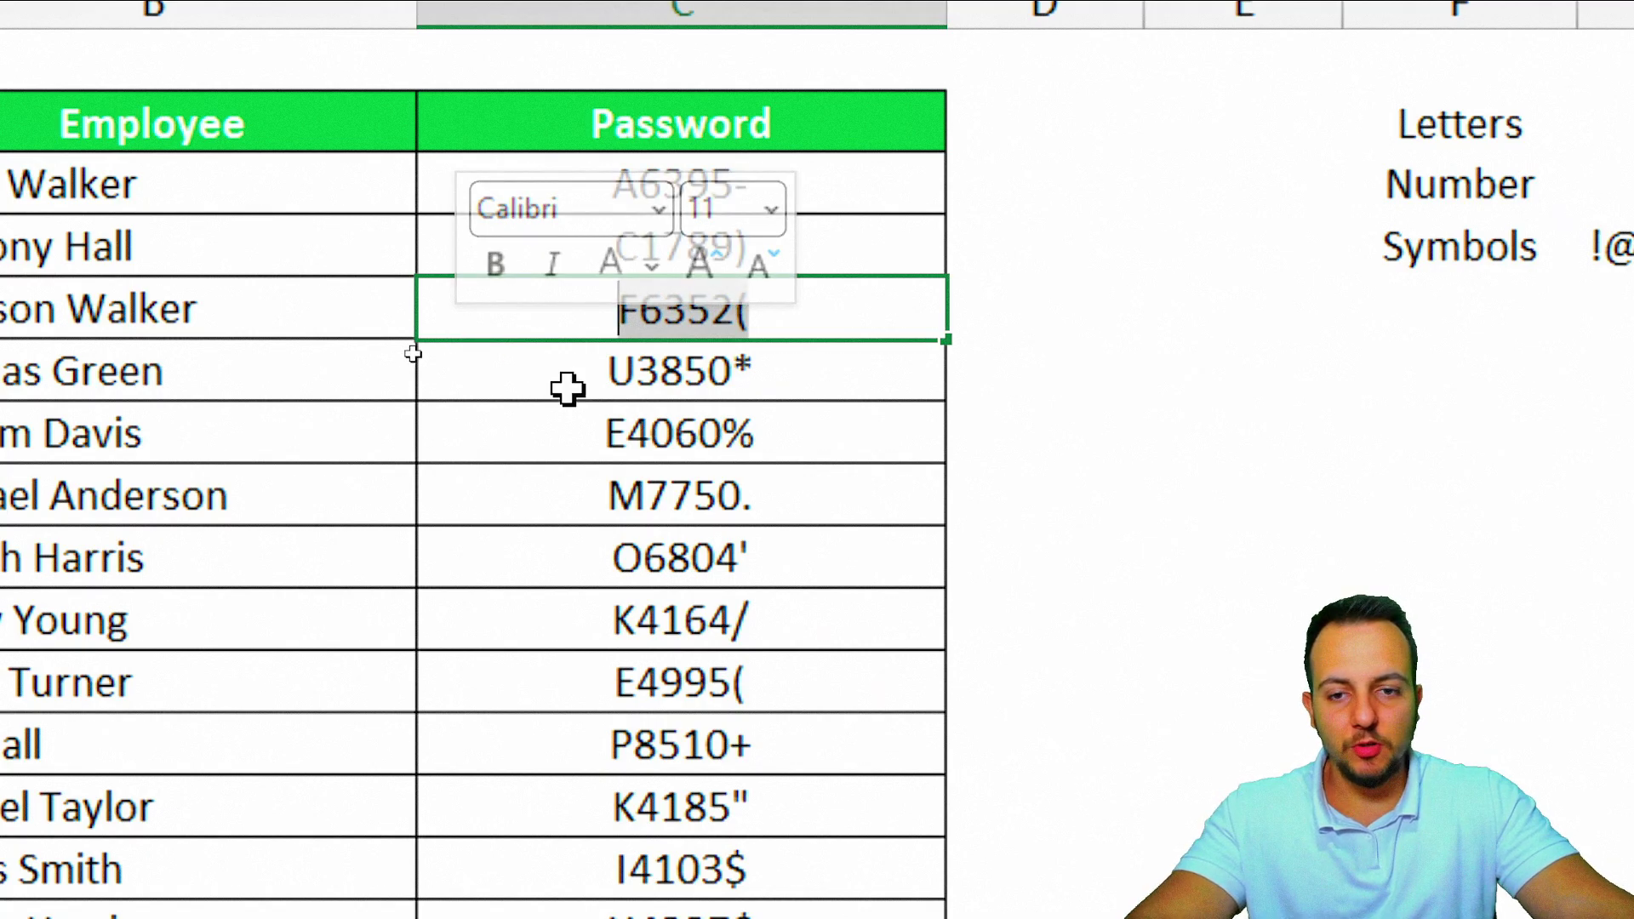
{"action": "key", "text": "Escape"}
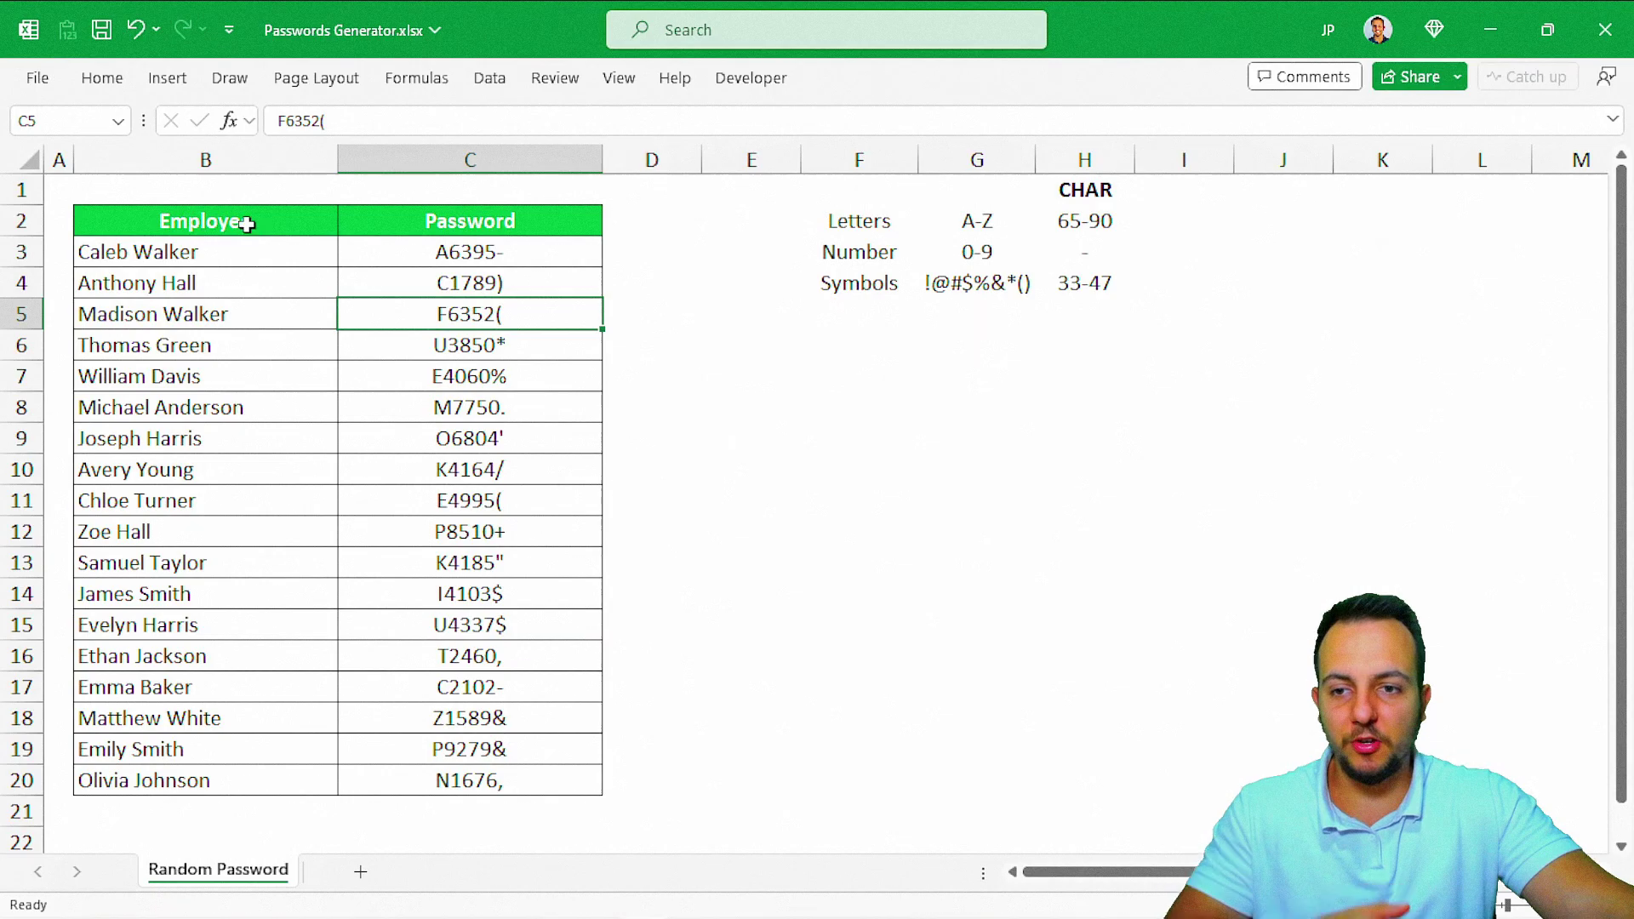
{"action": "left_click", "coordinate": [226, 126]}
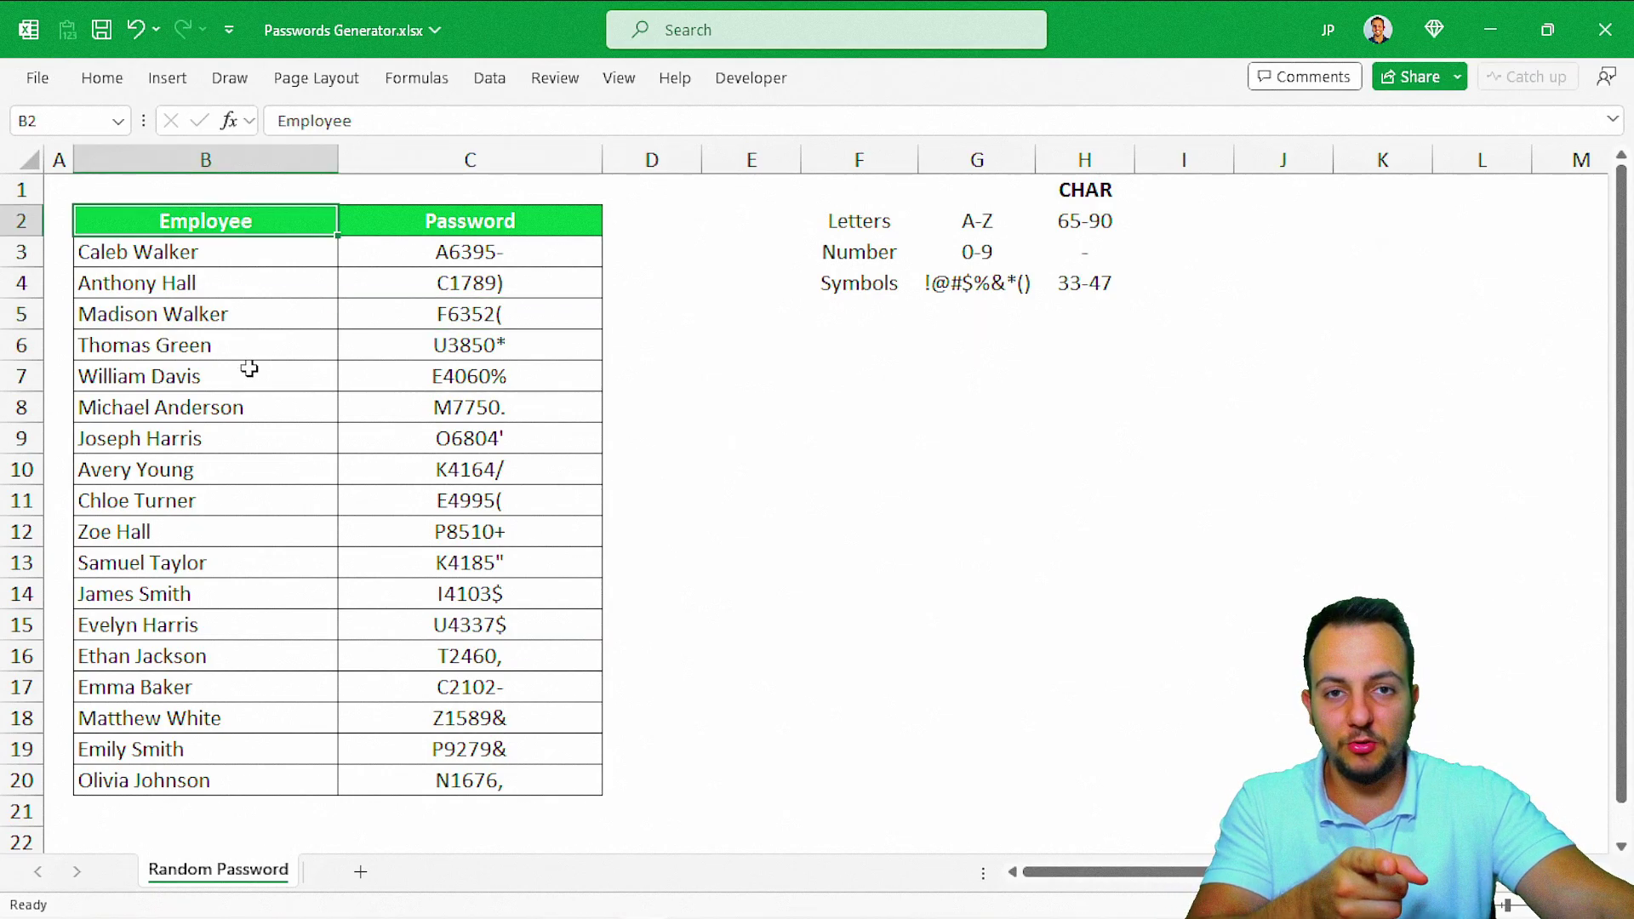